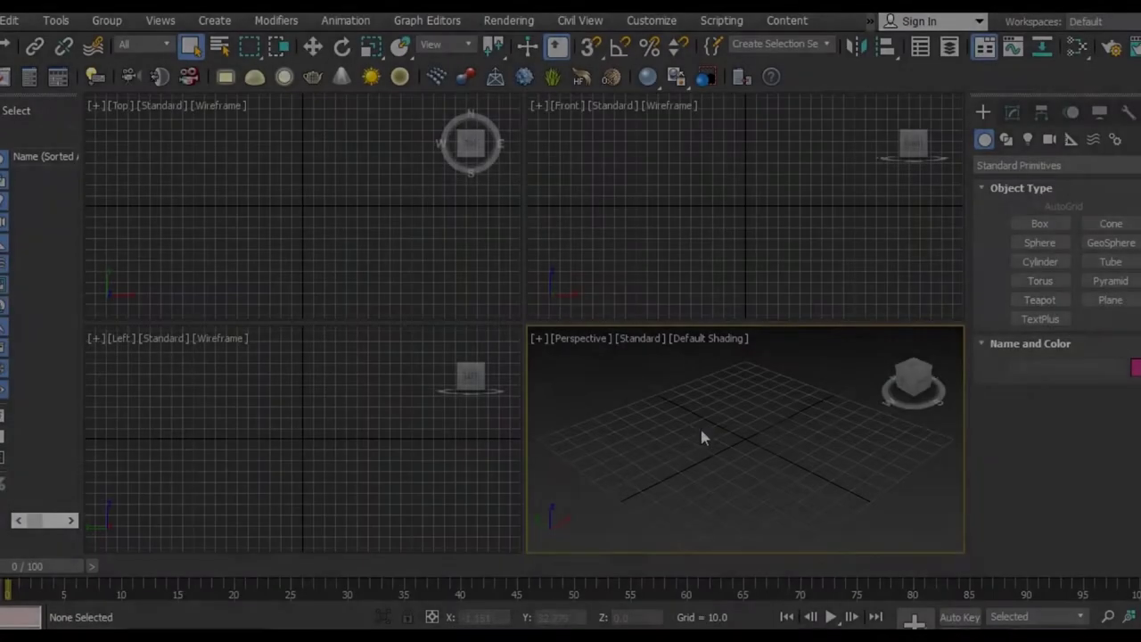
# In a maximized Perspective view, create a tube at the grid centre and show its Modify parameters
pyautogui.hotkey('alt', 'w')
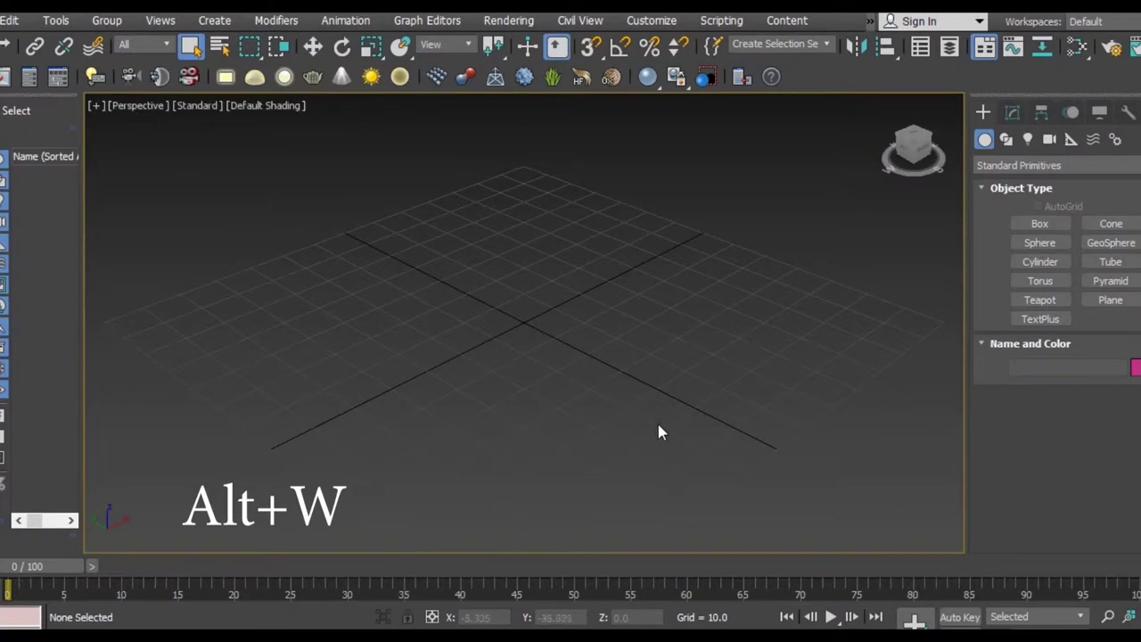
pyautogui.click(1109, 261)
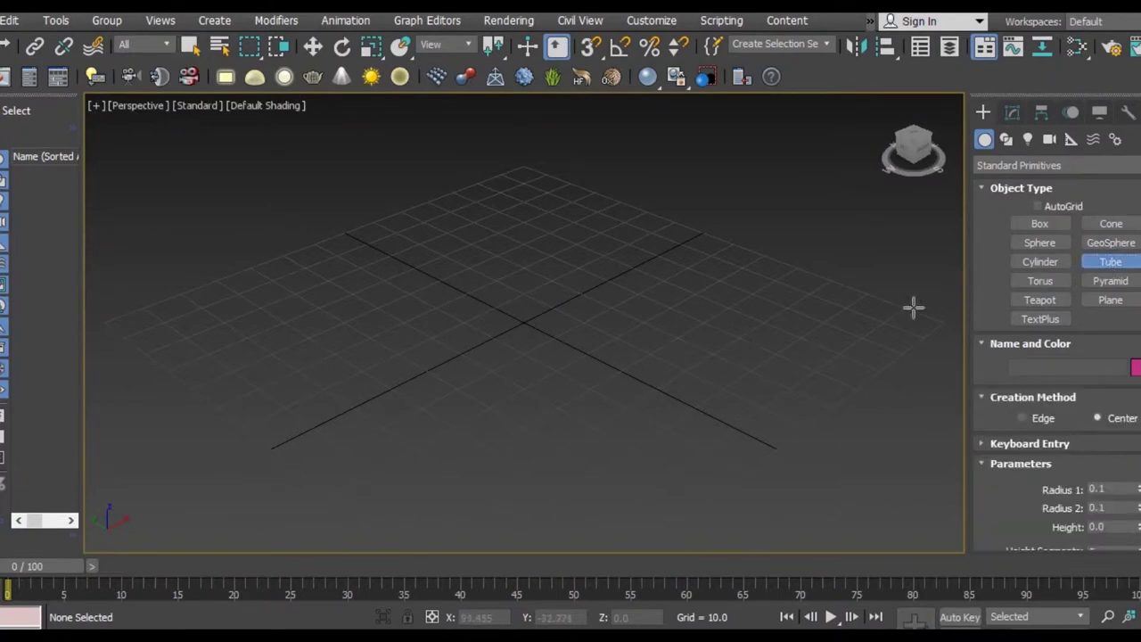
pyautogui.moveTo(525, 324); pyautogui.dragTo(549, 358)
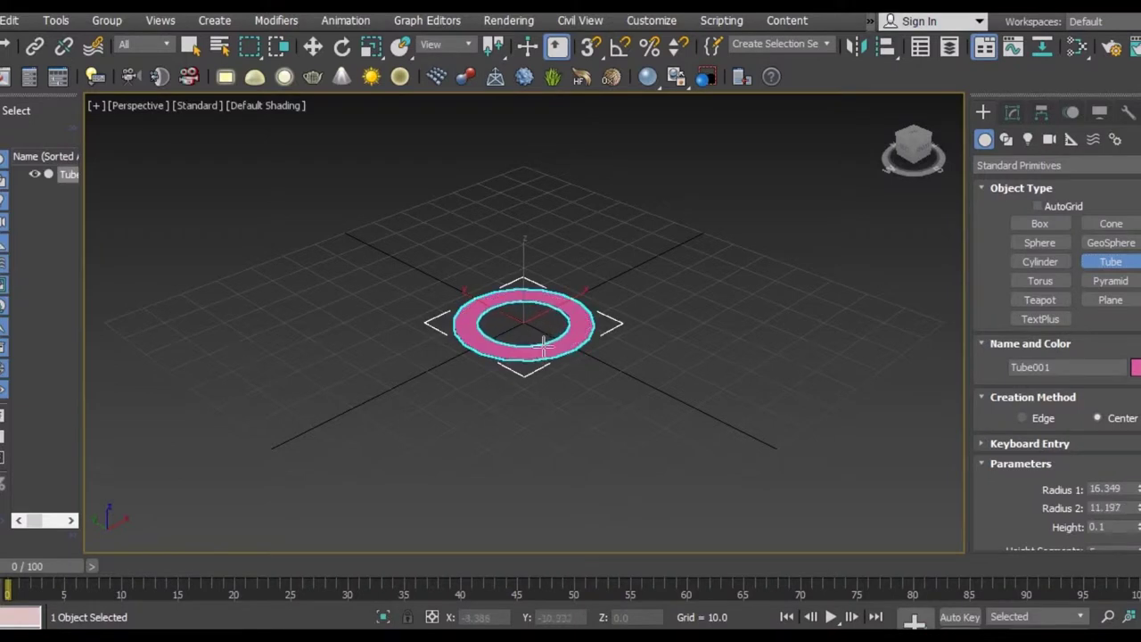
pyautogui.click(547, 337)
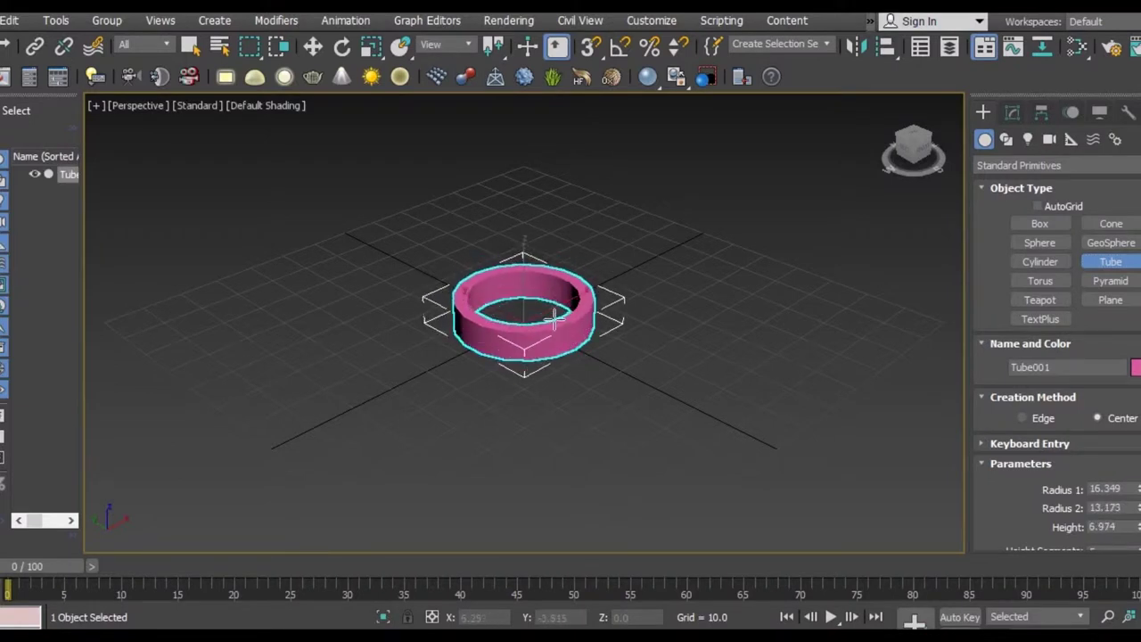
pyautogui.click(1011, 114)
pyautogui.click(1134, 380)
# Set Tube001's Radius 1 to 16 and Radius 2 to 14
pyautogui.scroll(5, 728, 407)
pyautogui.press('z')
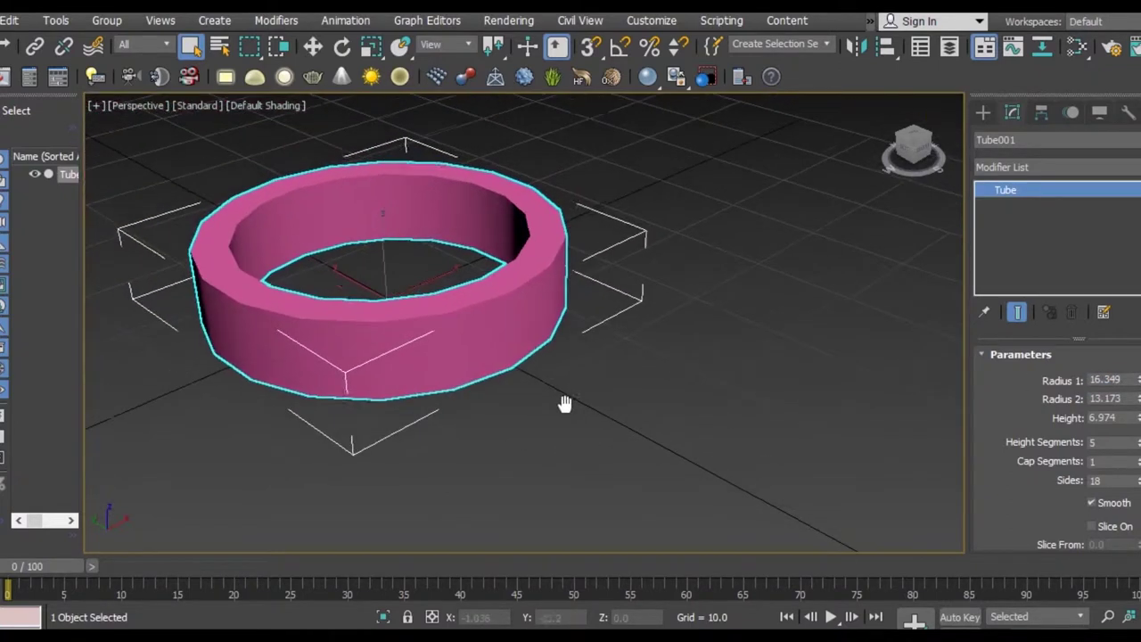
pyautogui.click(1122, 379)
pyautogui.write('16')
pyautogui.press('Return')
pyautogui.click(1098, 397)
pyautogui.write('14')
pyautogui.press('Return')
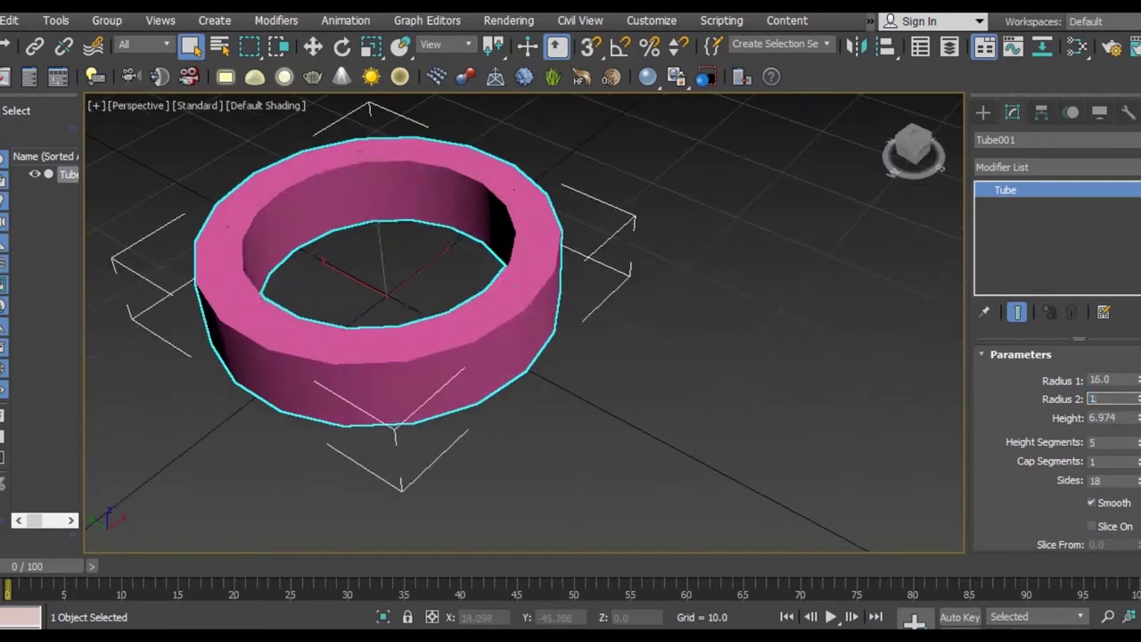
# Set the tube's height to 6 and its sides to 32
pyautogui.click(1122, 418)
pyautogui.write('4')
pyautogui.press('Return')
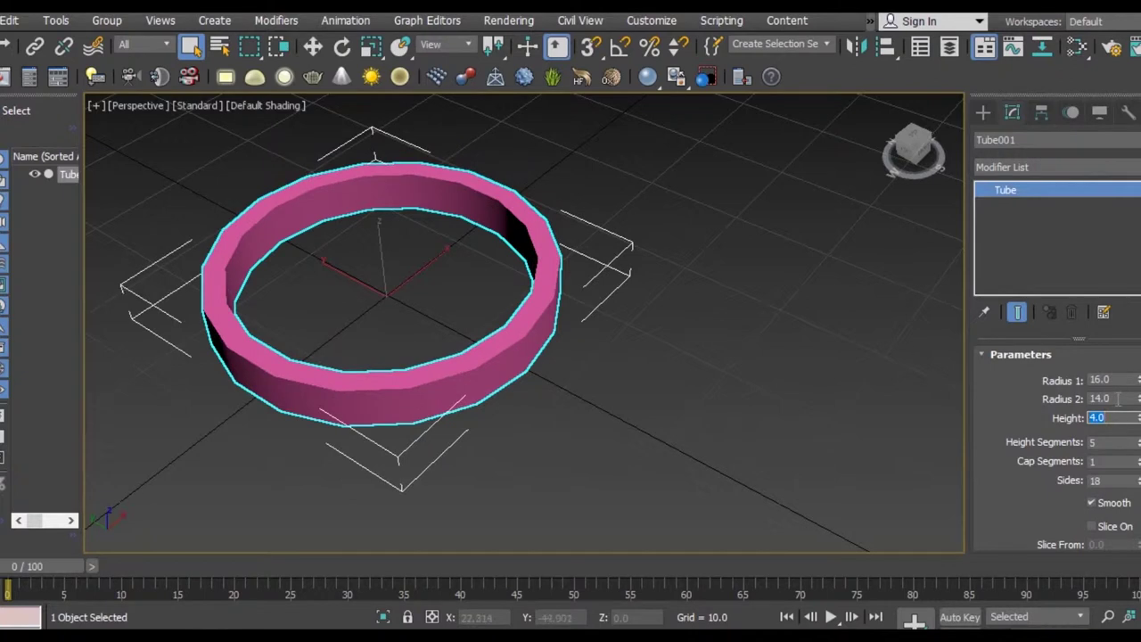
pyautogui.write('6')
pyautogui.press('Return')
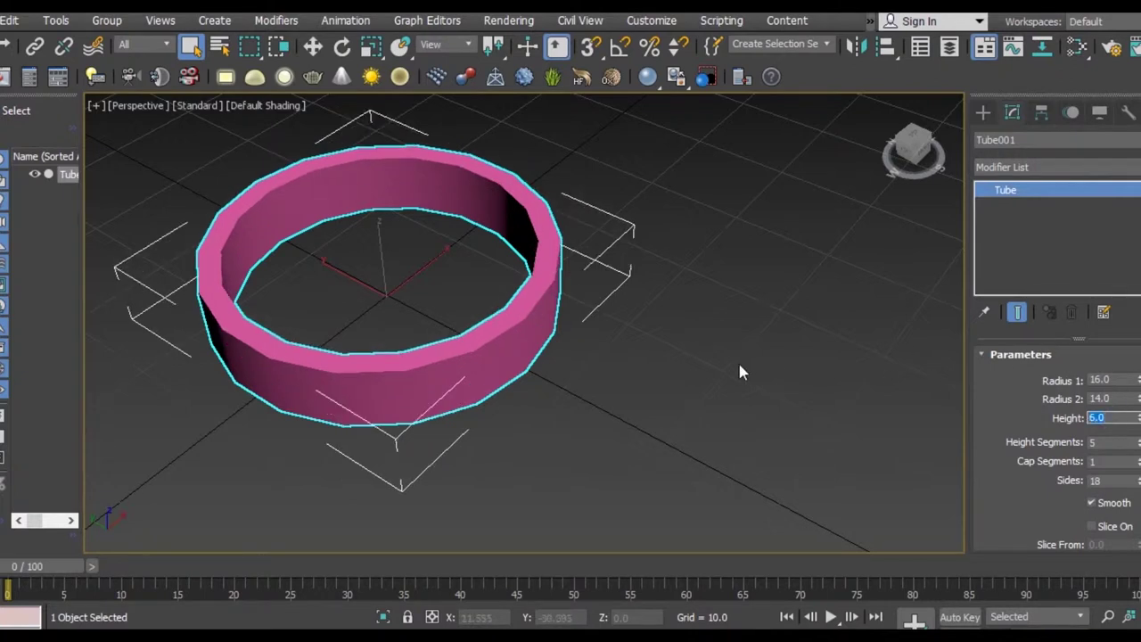
pyautogui.doubleClick(1105, 479)
pyautogui.write('32')
pyautogui.press('Return')
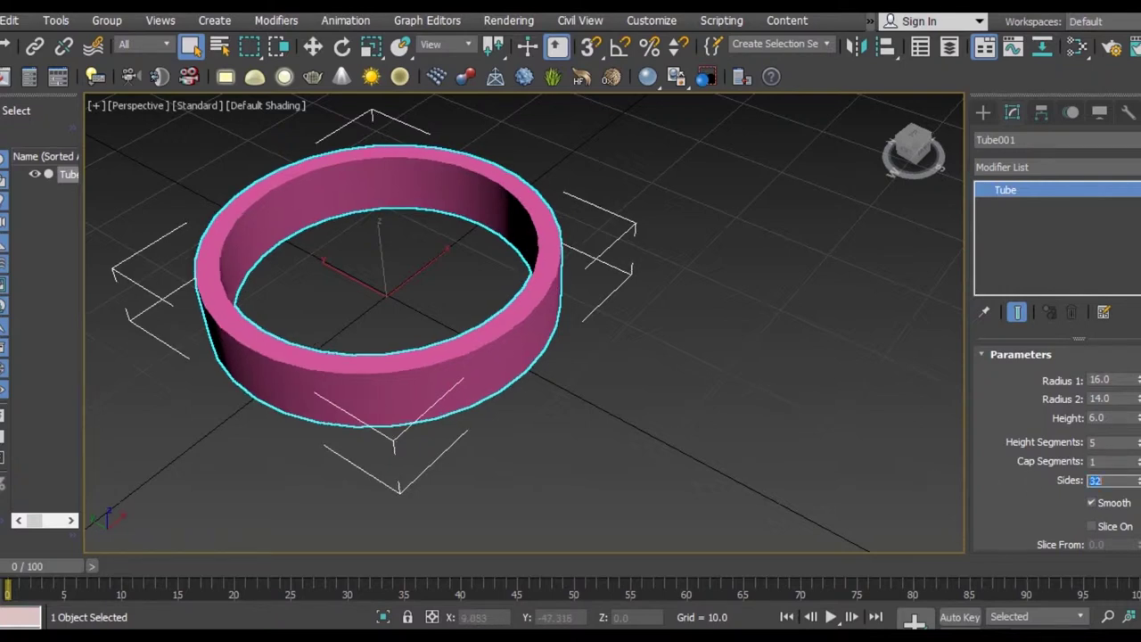
# Move the tube to X 0, Y 0 at the origin
pyautogui.click(312, 47)
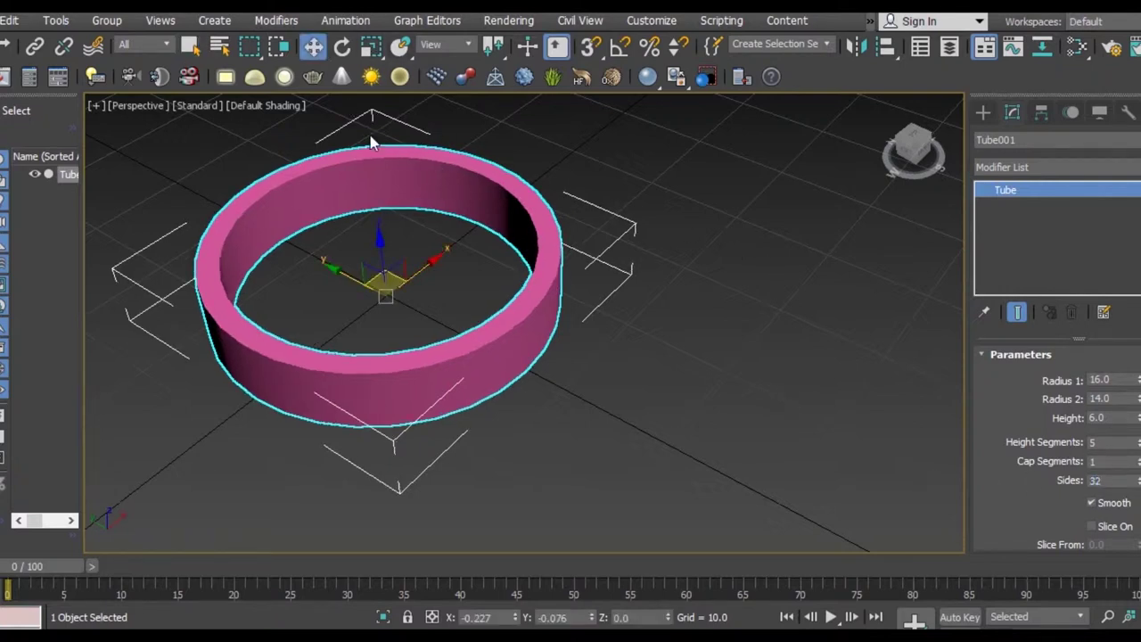
pyautogui.doubleClick(504, 617)
pyautogui.write('0')
pyautogui.press('Tab')
pyautogui.write('0')
pyautogui.press('Tab')
pyautogui.press('Tab')
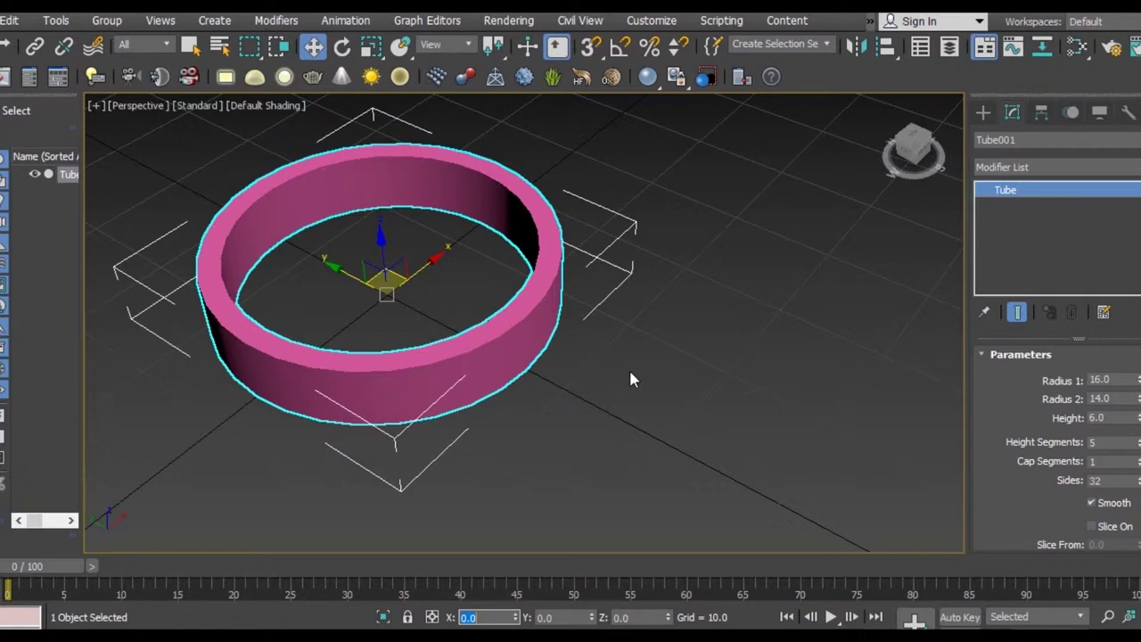
# Clone the tube with Ctrl+V as an independent Copy, Tube002
pyautogui.click(576, 385)
pyautogui.click(536, 374)
pyautogui.hotkey('ctrl', 'v')
pyautogui.click(516, 286)
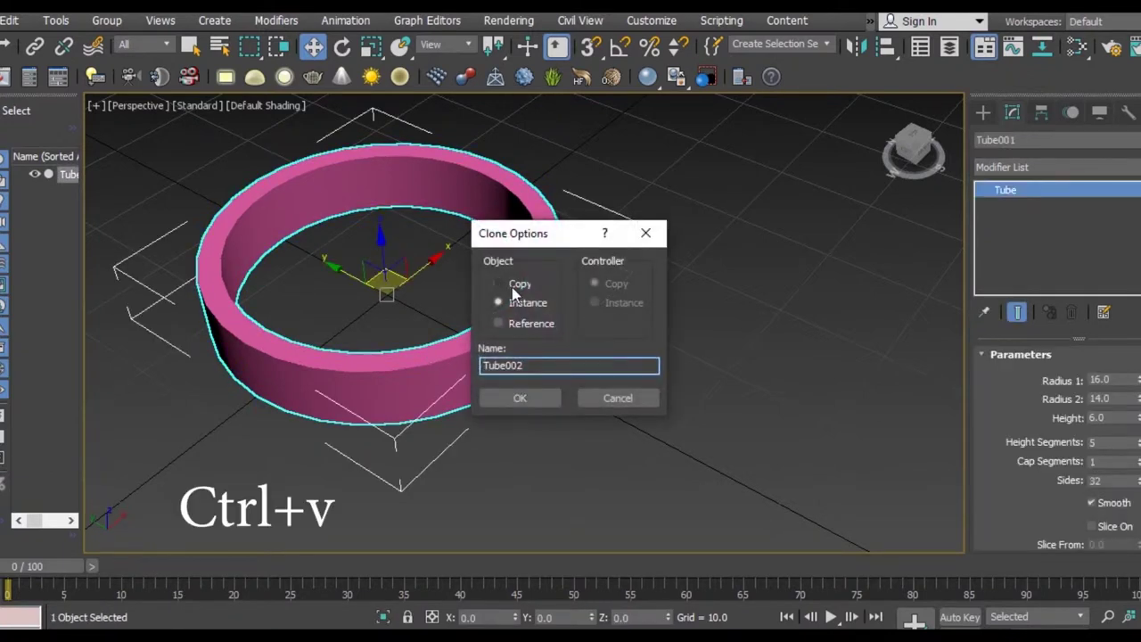
pyautogui.click(524, 396)
# Give Tube002 Radius 1 of 10 and Radius 2 of 8
pyautogui.click(1120, 376)
pyautogui.write('410')
pyautogui.press('Return')
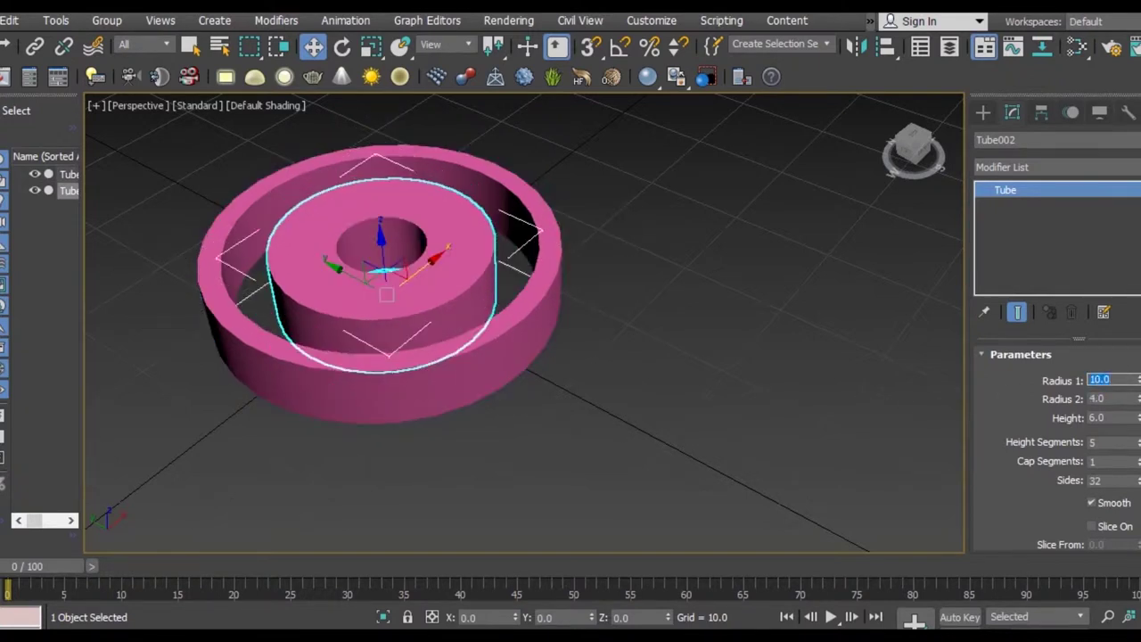
pyautogui.press('Tab')
pyautogui.write('8')
pyautogui.press('Return')
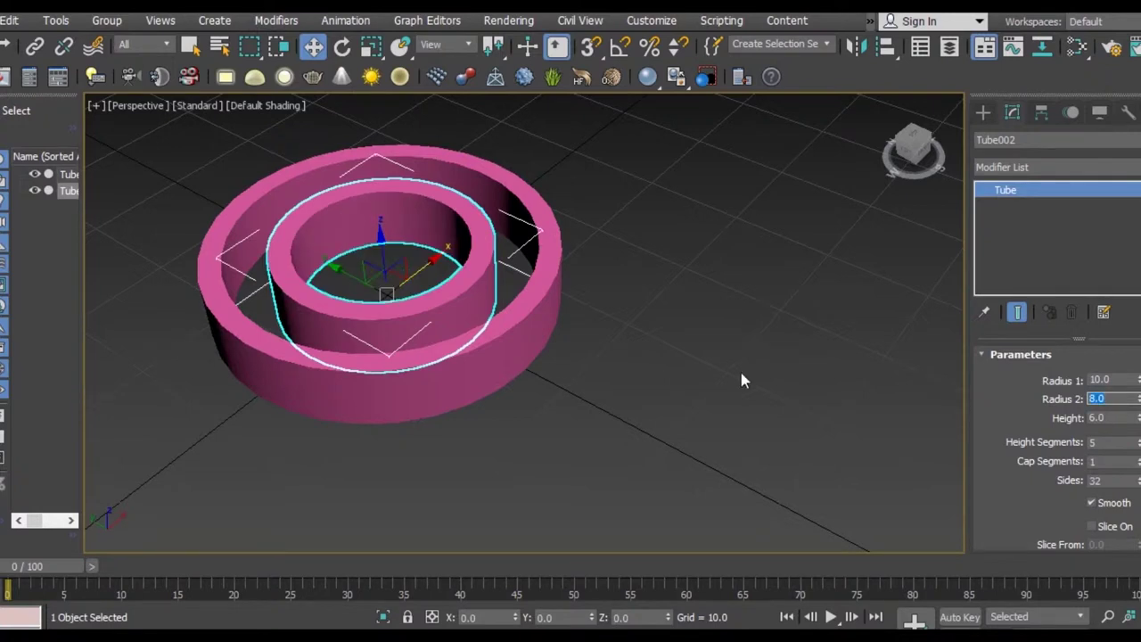
pyautogui.moveTo(741, 381)
pyautogui.keyDown('alt'); pyautogui.mouseDown(button='middle')
pyautogui.moveTo(685, 369)
pyautogui.moveTo(631, 288)
pyautogui.mouseUp(button='middle'); pyautogui.keyUp('alt')
# Turn on Edged Faces with F4 and isolate Tube002, hiding Tube001
pyautogui.click(632, 288)
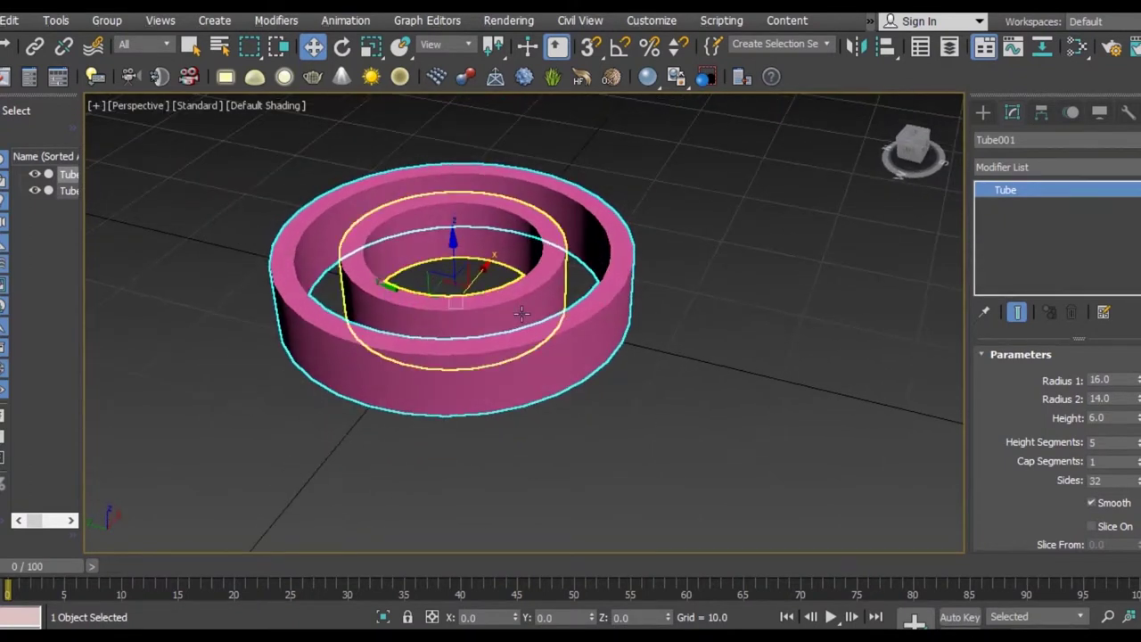
pyautogui.scroll(3, 565, 331)
pyautogui.keyDown('alt'); pyautogui.moveTo(565, 331); pyautogui.dragTo(573, 329, button='middle'); pyautogui.keyUp('alt')
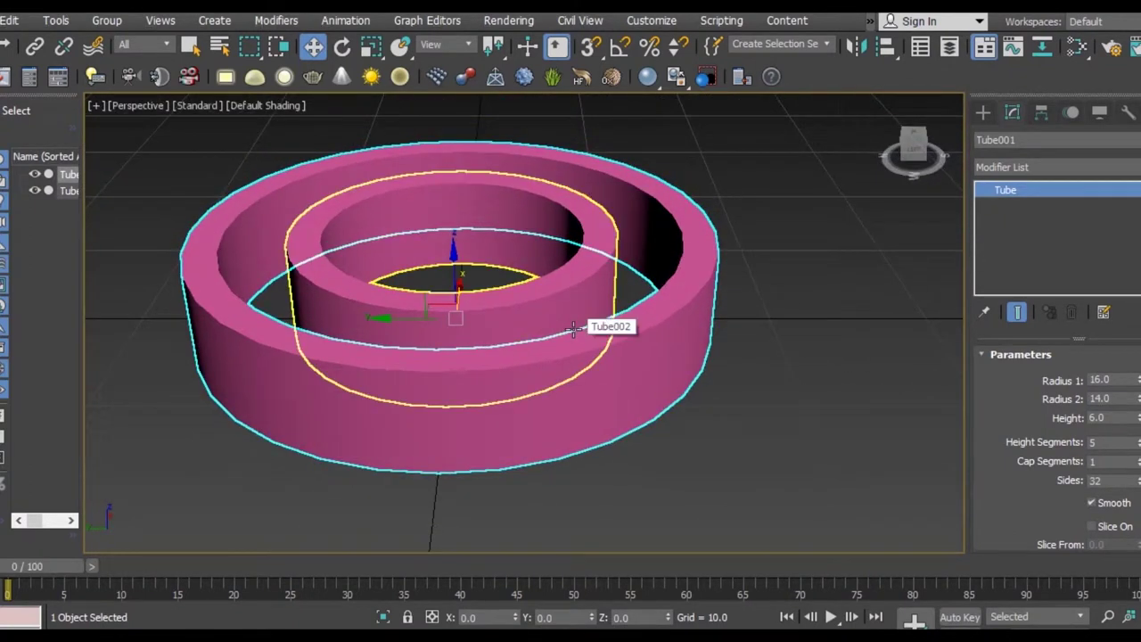
pyautogui.press('F4')
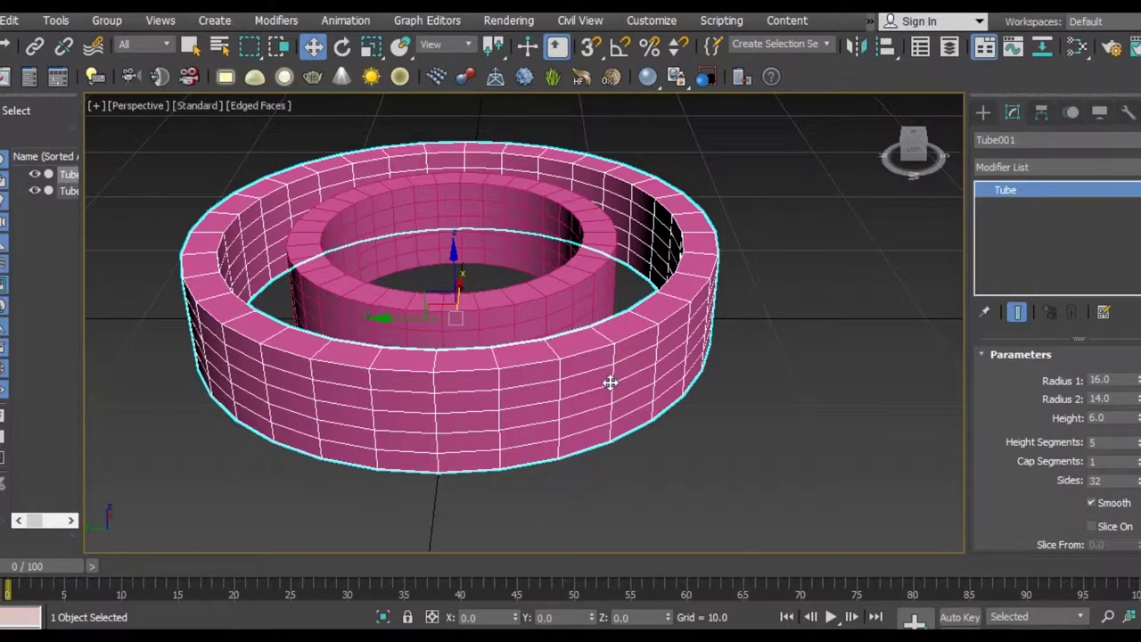
pyautogui.click(496, 327)
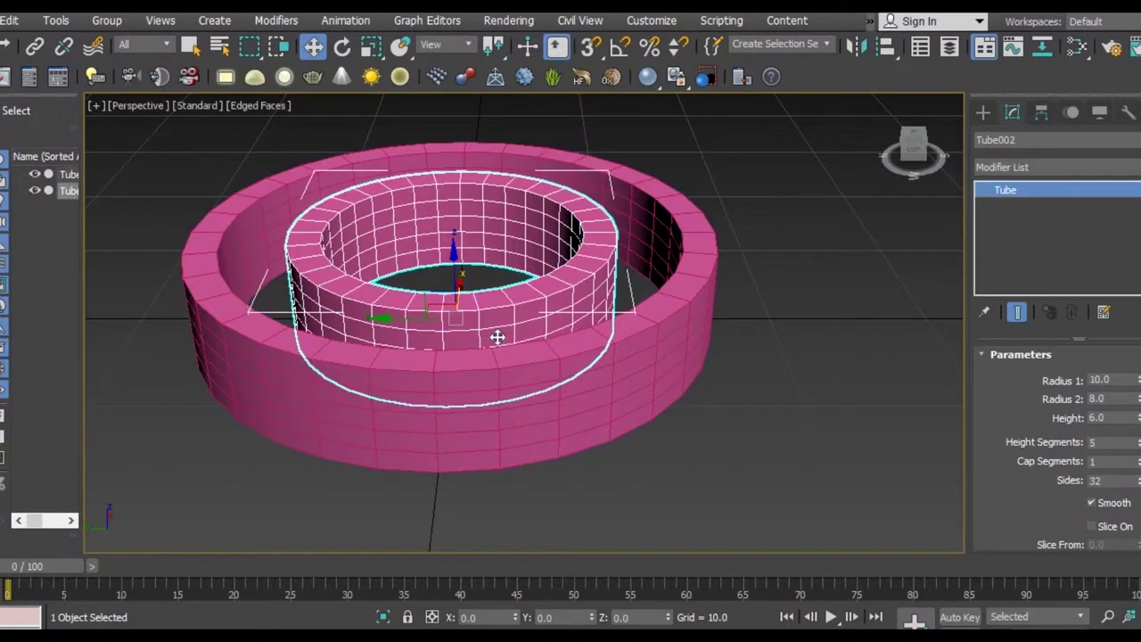
pyautogui.click(383, 617)
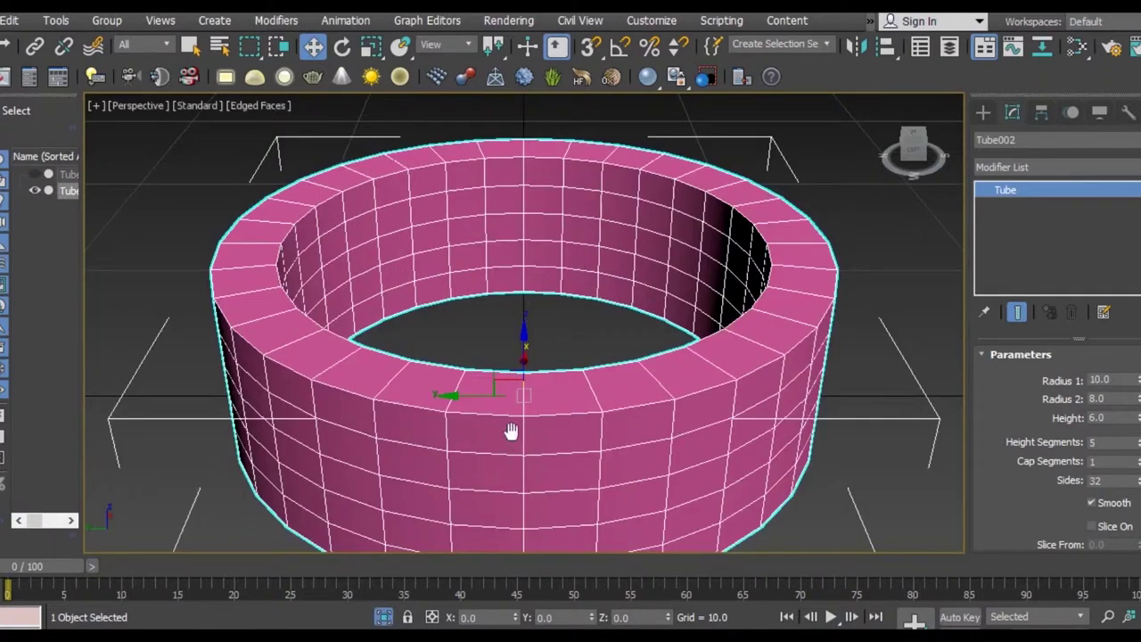
# Convert Tube002 to an Editable Poly
pyautogui.press('z')
pyautogui.rightClick(642, 376)
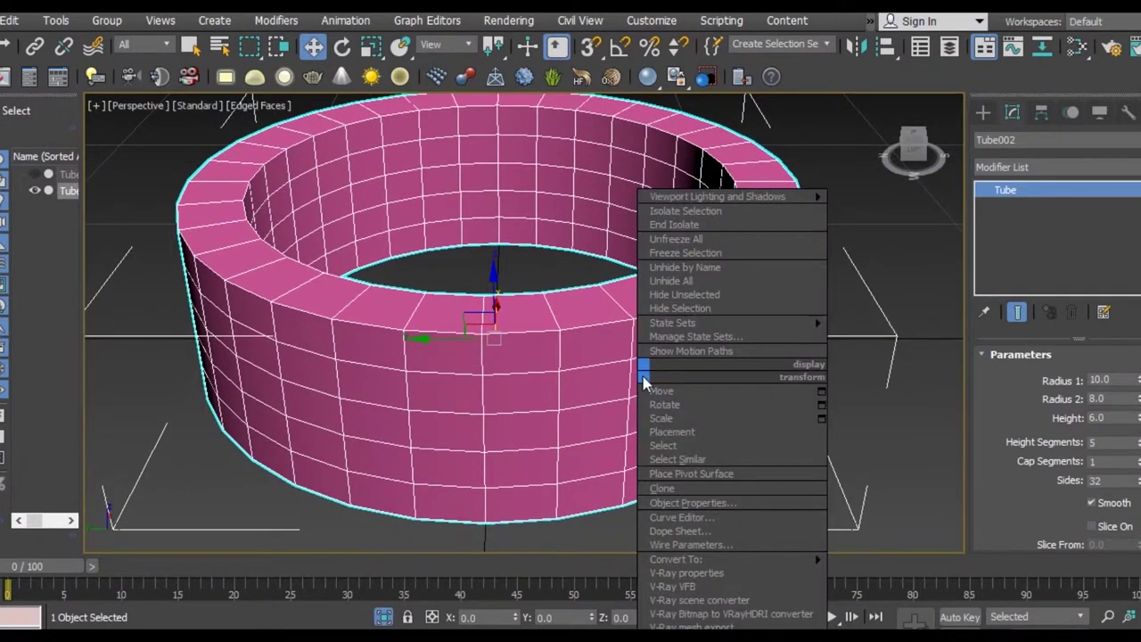
pyautogui.moveTo(675, 559)
pyautogui.click(870, 572)
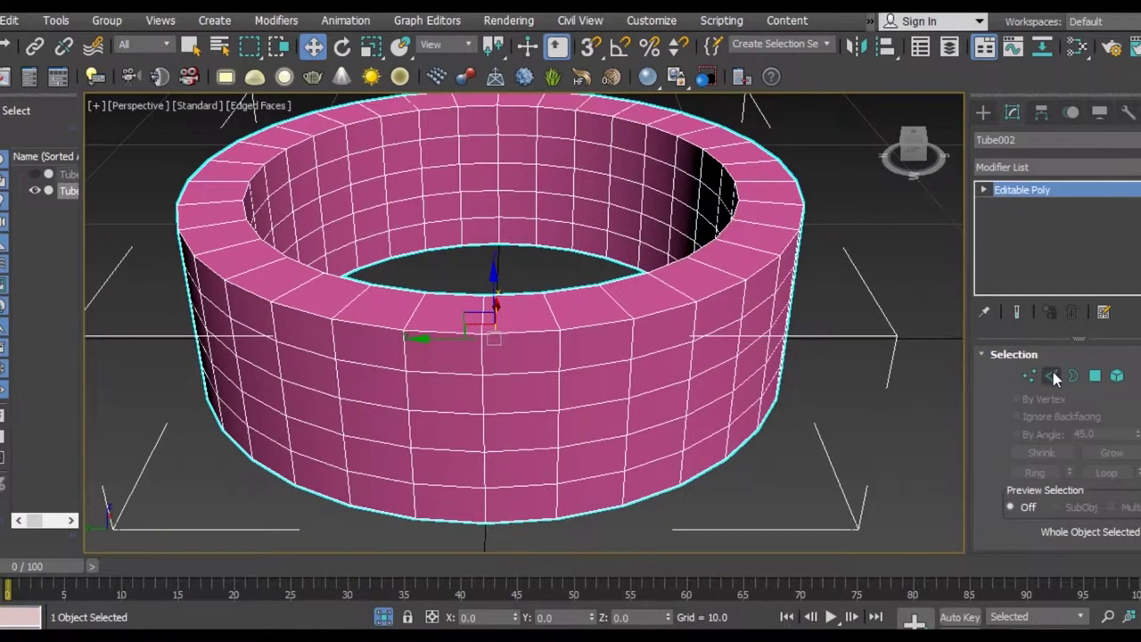
# In Edge mode, select two horizontal edge loops around the tube's middle
pyautogui.click(1052, 375)
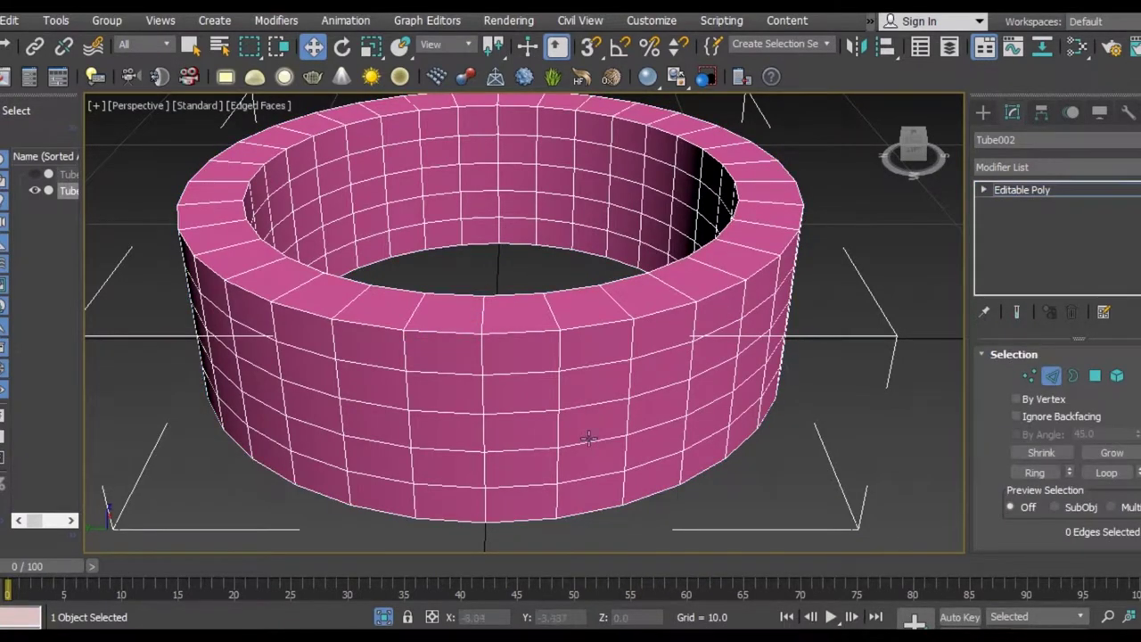
pyautogui.click(588, 403)
pyautogui.click(1103, 474)
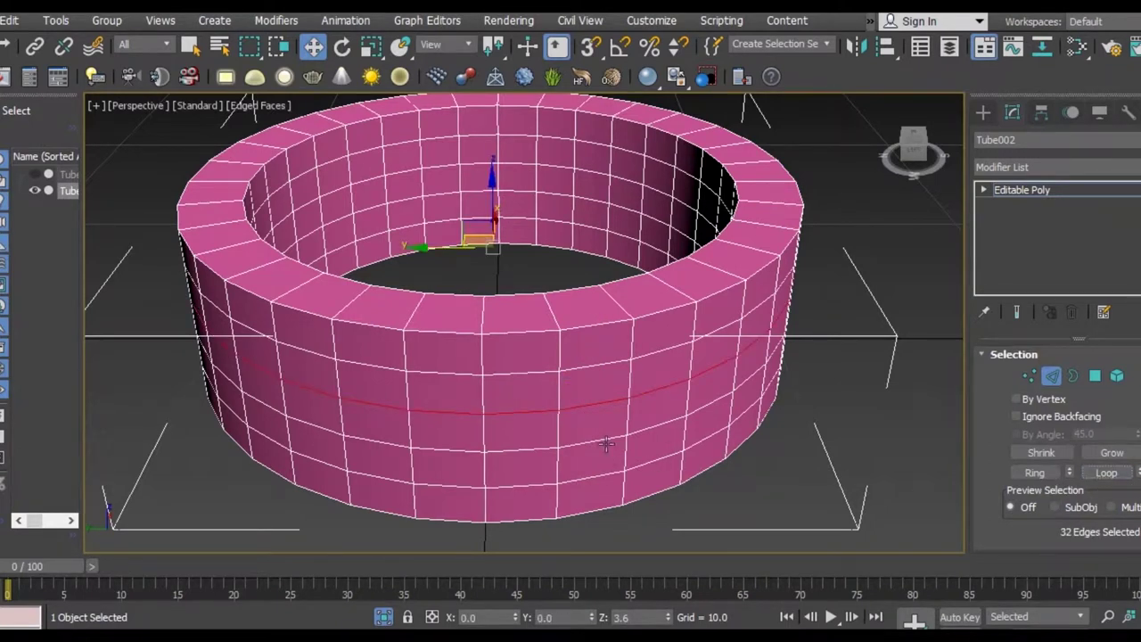
pyautogui.keyDown('ctrl'); pyautogui.click(704, 453); pyautogui.keyUp('ctrl')
pyautogui.click(1092, 475)
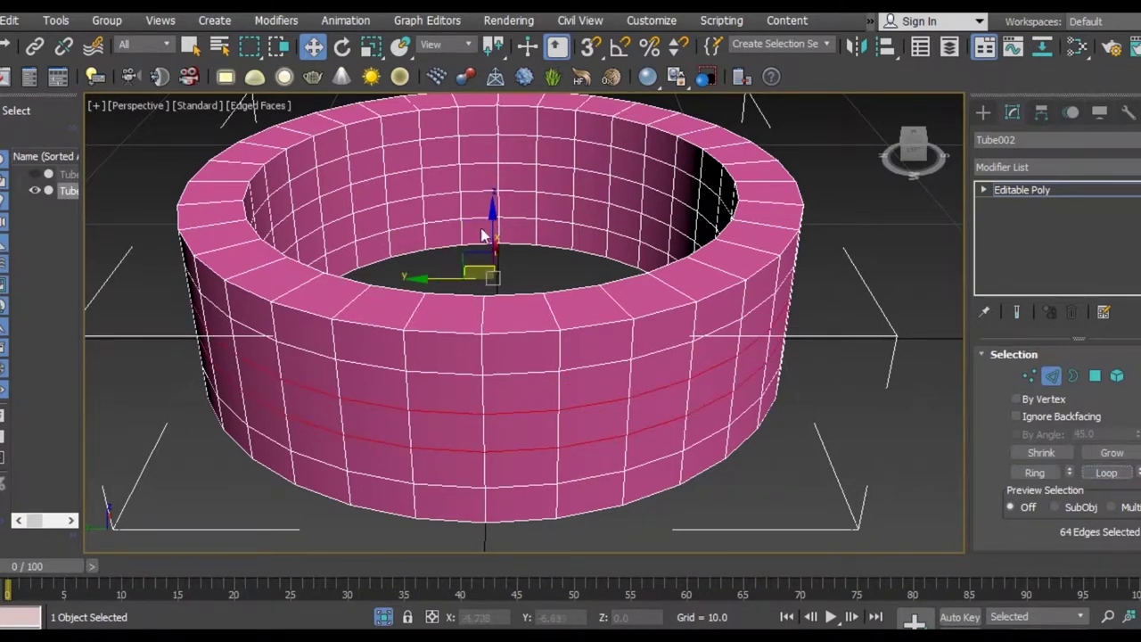
pyautogui.click(371, 47)
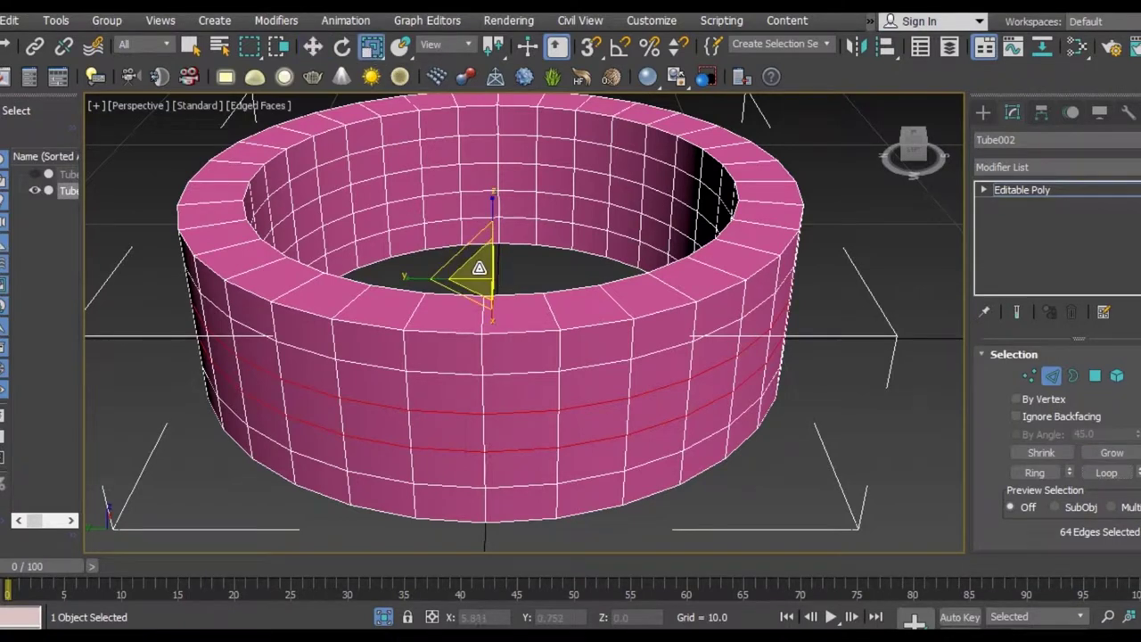
# Scale the selected edge loops to about 105% so they flare slightly outward
pyautogui.moveTo(479, 267); pyautogui.dragTo(483, 280)
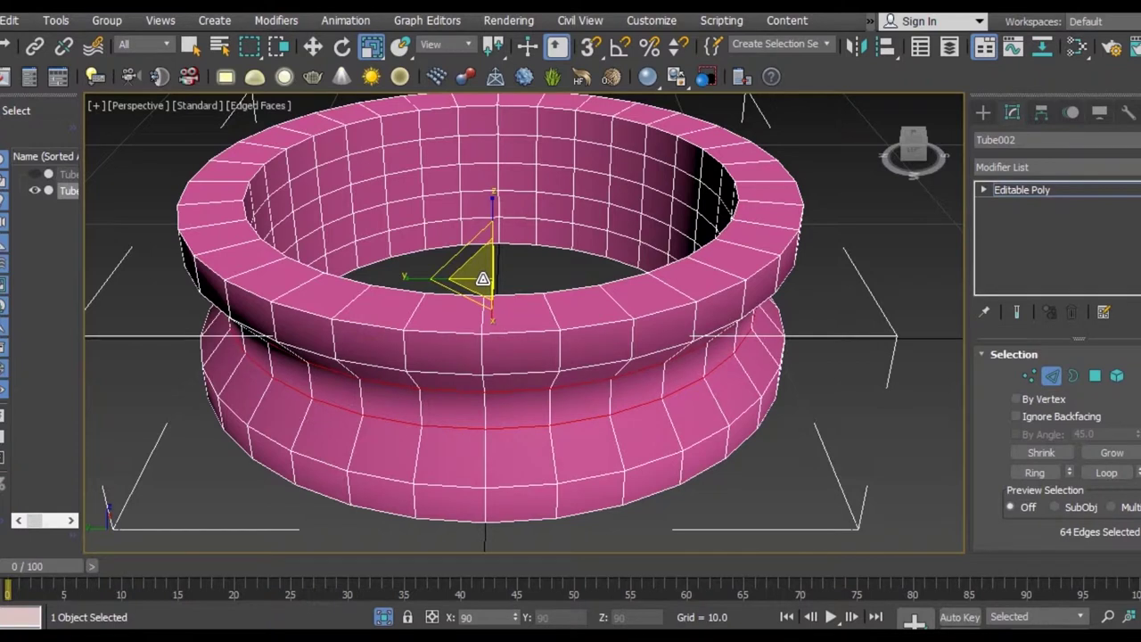
pyautogui.moveTo(502, 266)
pyautogui.keyDown('alt'); pyautogui.mouseDown(button='middle')
pyautogui.moveTo(477, 227)
pyautogui.moveTo(470, 234)
pyautogui.moveTo(499, 223)
pyautogui.mouseUp(button='middle'); pyautogui.keyUp('alt')
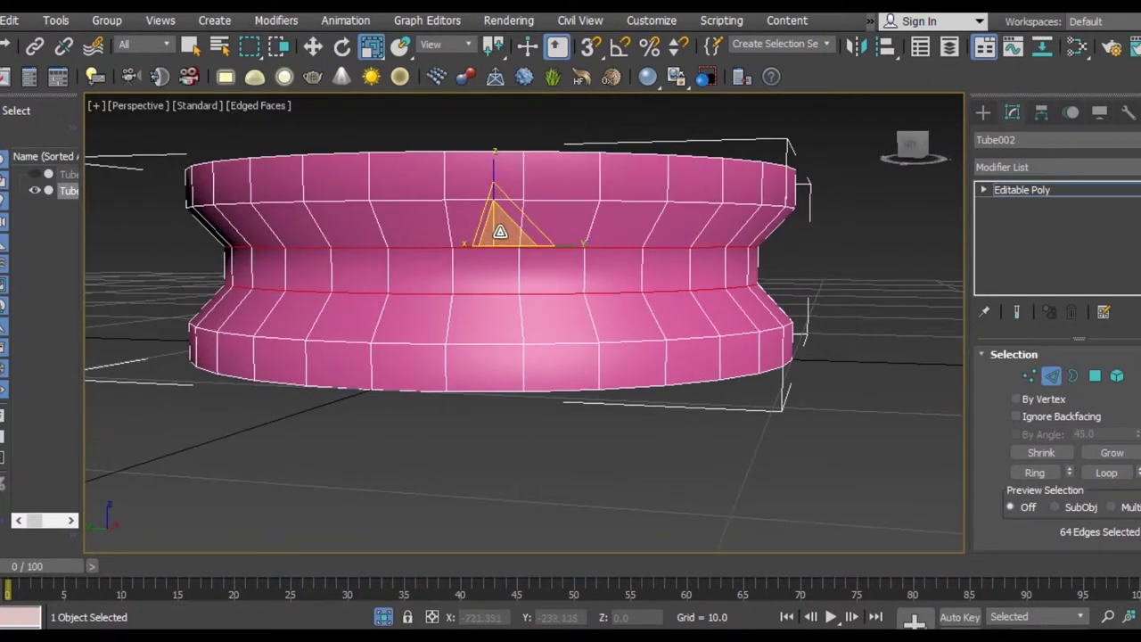
pyautogui.moveTo(499, 225); pyautogui.dragTo(500, 230)
pyautogui.keyDown('alt'); pyautogui.moveTo(500, 230); pyautogui.dragTo(481, 285, button='middle'); pyautogui.keyUp('alt')
pyautogui.scroll(-2, 449, 536)
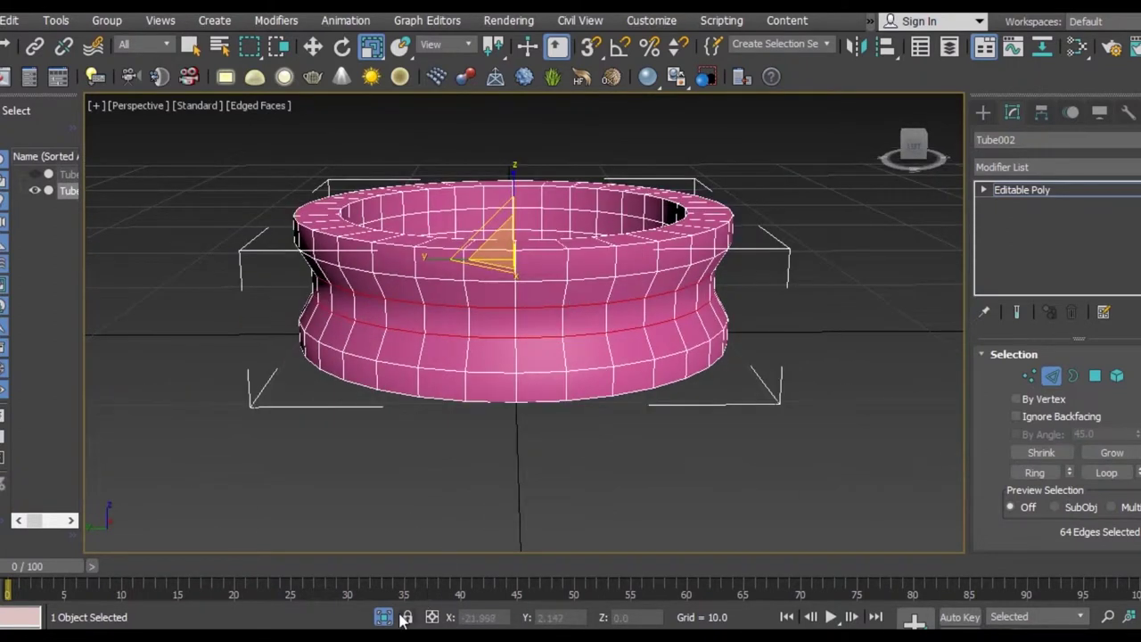
# Turn off Isolate Selection to show Tube001 again and clear the edge selection
pyautogui.click(383, 617)
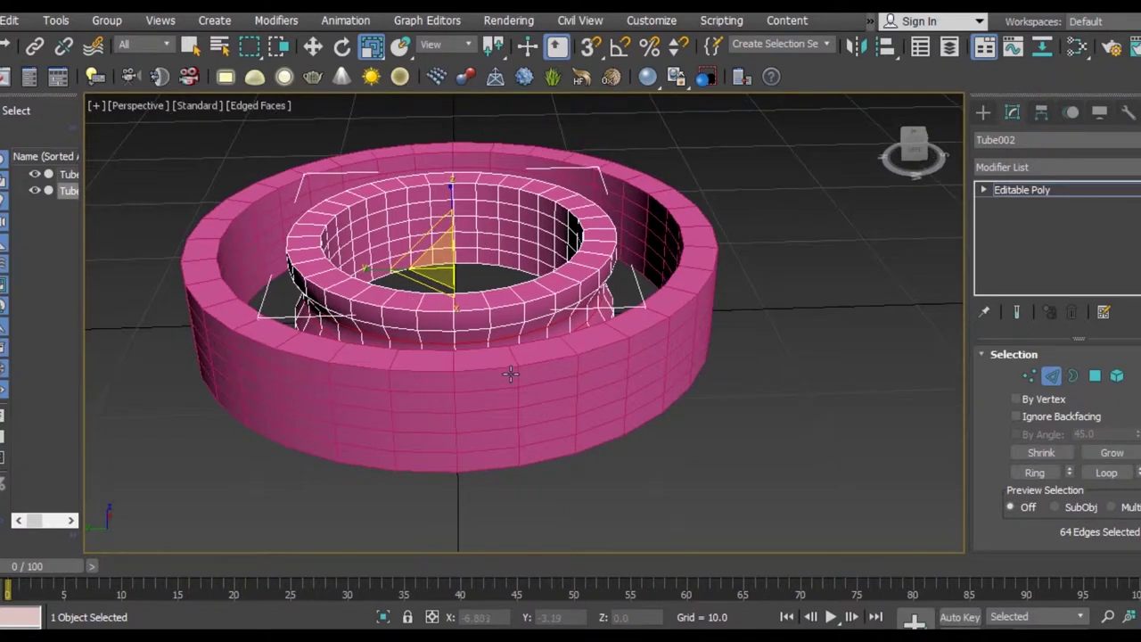
pyautogui.scroll(2, 487, 372)
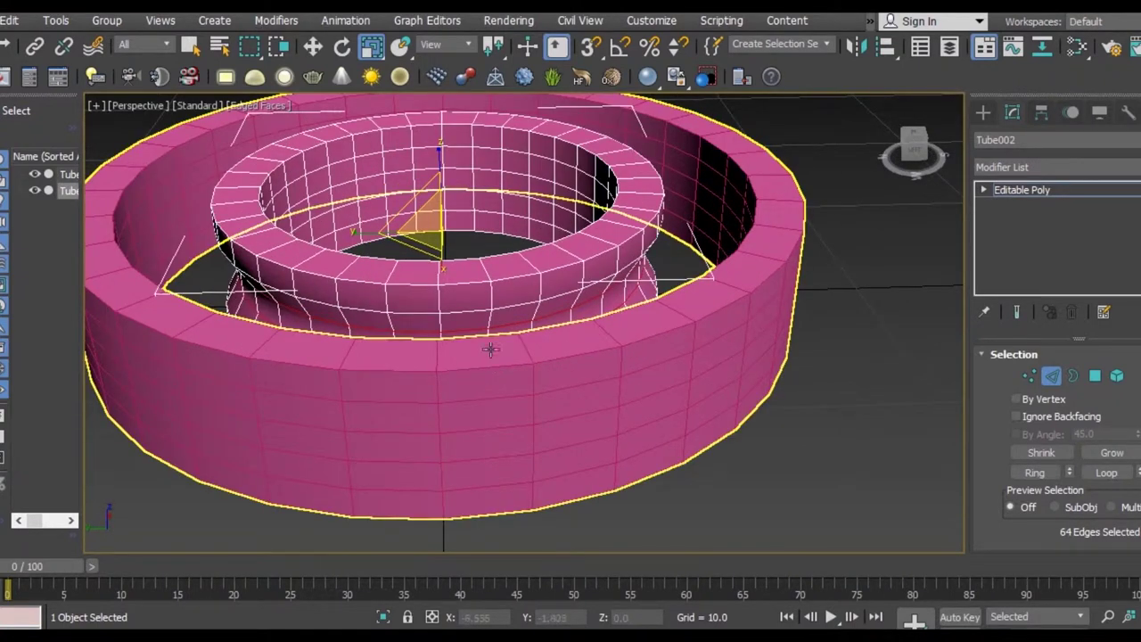
pyautogui.click(455, 383)
pyautogui.click(814, 390)
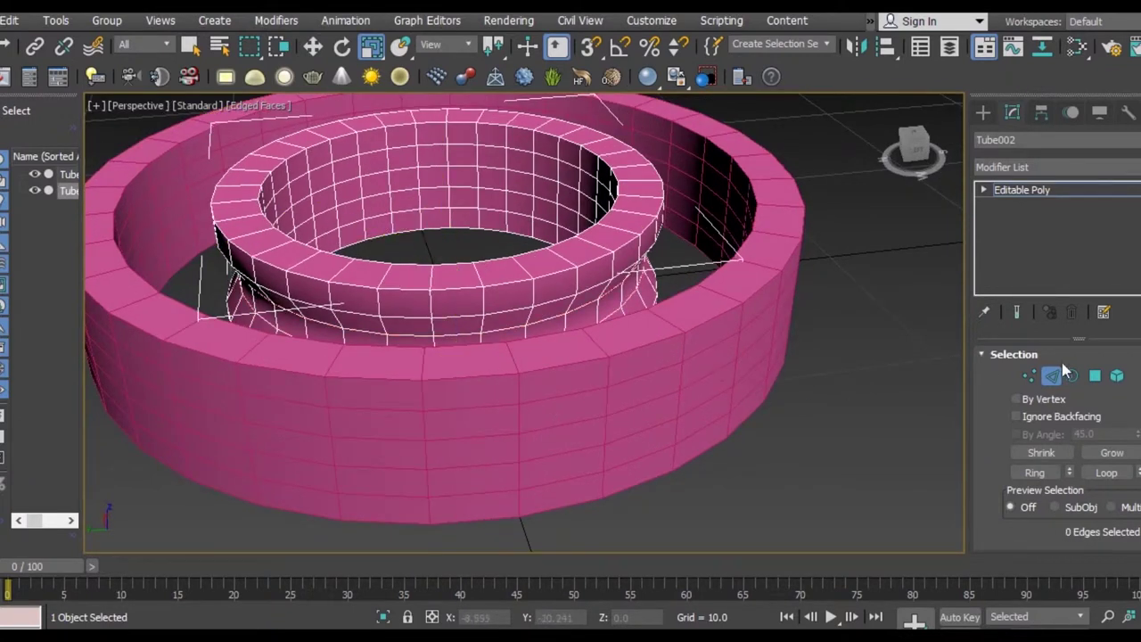
# Isolate Tube001 and convert it to an Editable Poly
pyautogui.click(793, 370)
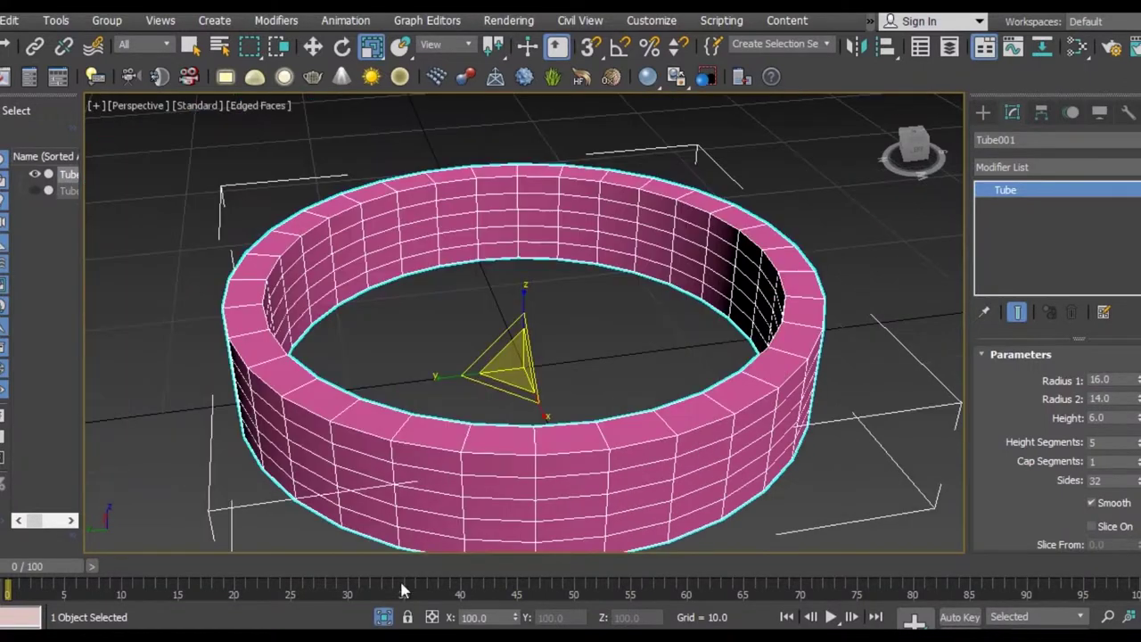
pyautogui.click(383, 617)
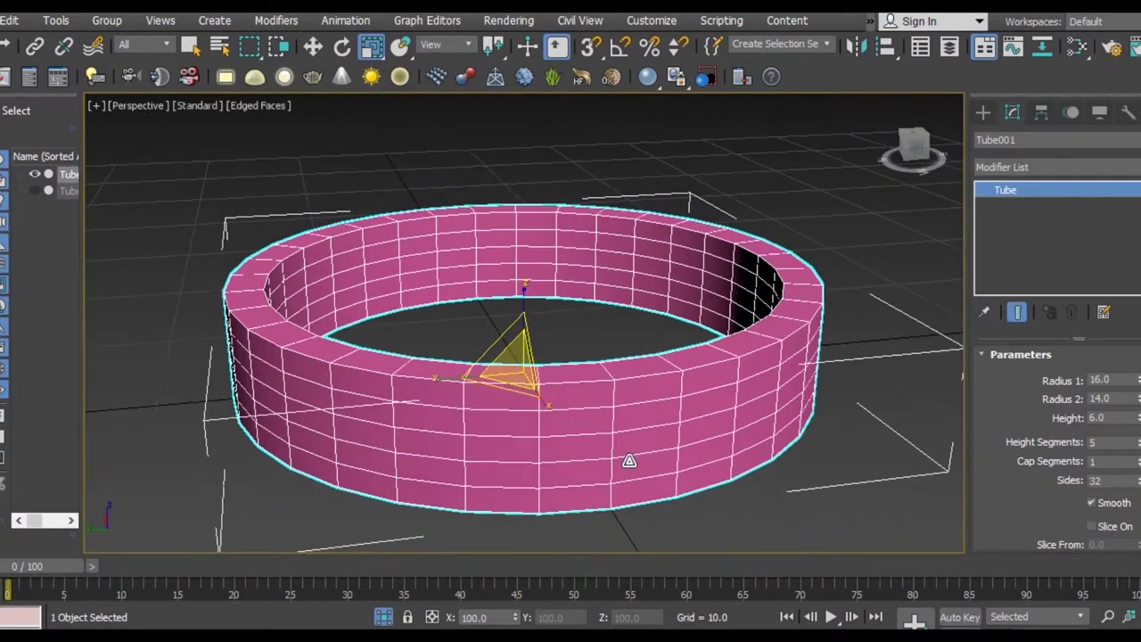
pyautogui.rightClick(557, 379)
pyautogui.moveTo(590, 563)
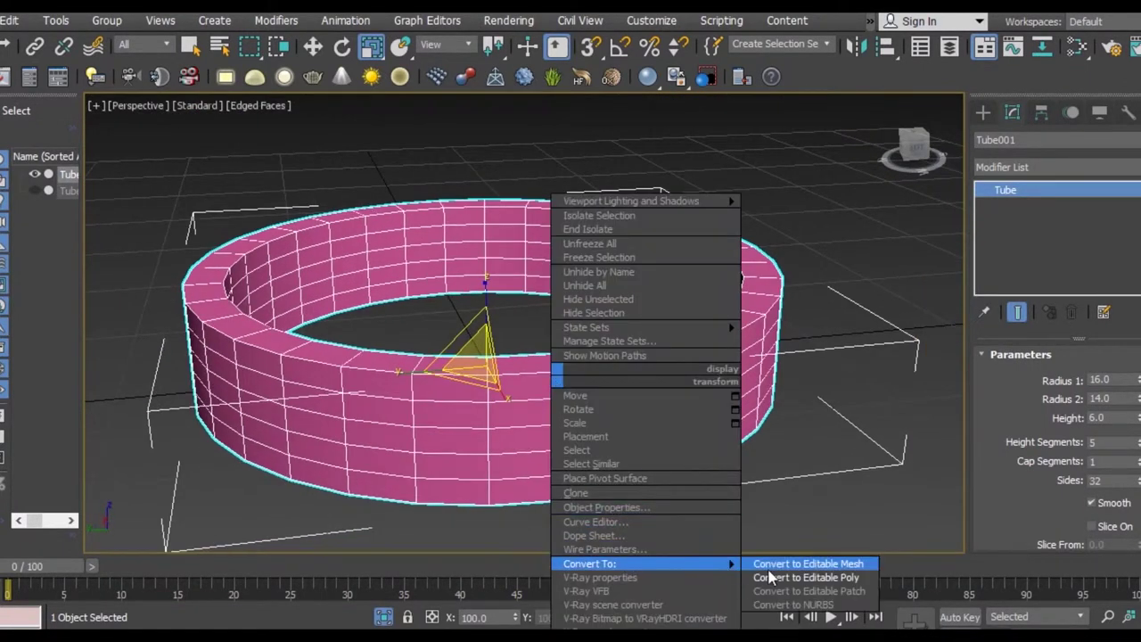
pyautogui.click(772, 577)
# Select the two middle inner-wall edge loops and scale them to about 104%
pyautogui.press('2')
pyautogui.click(1105, 472)
pyautogui.keyDown('alt'); pyautogui.moveTo(463, 307); pyautogui.dragTo(346, 216, button='middle'); pyautogui.keyUp('alt')
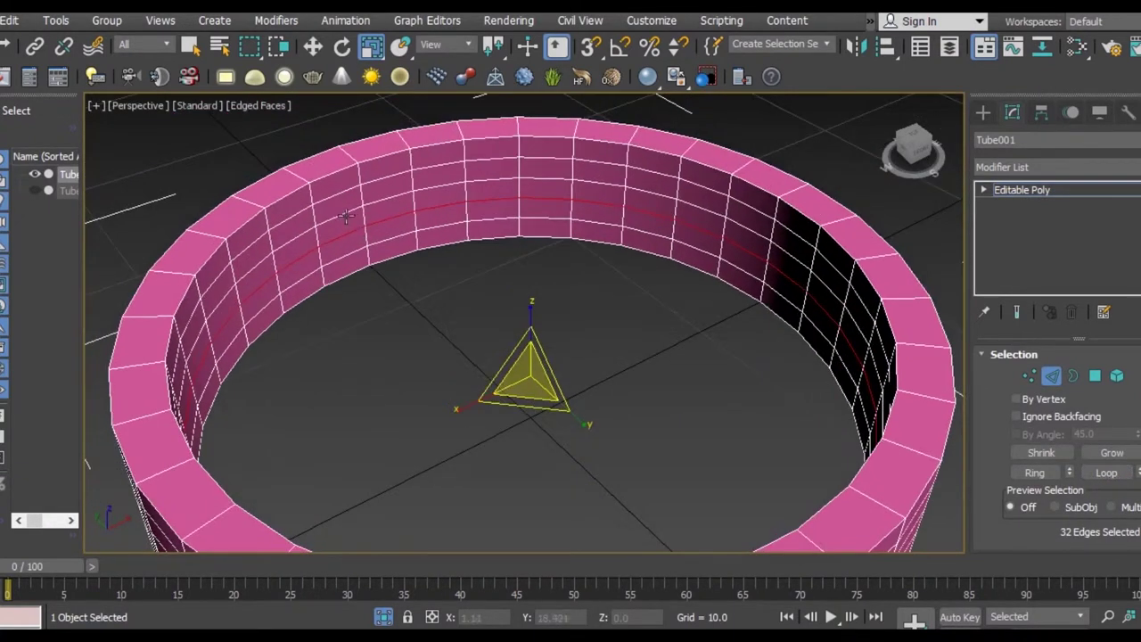
pyautogui.click(1098, 472)
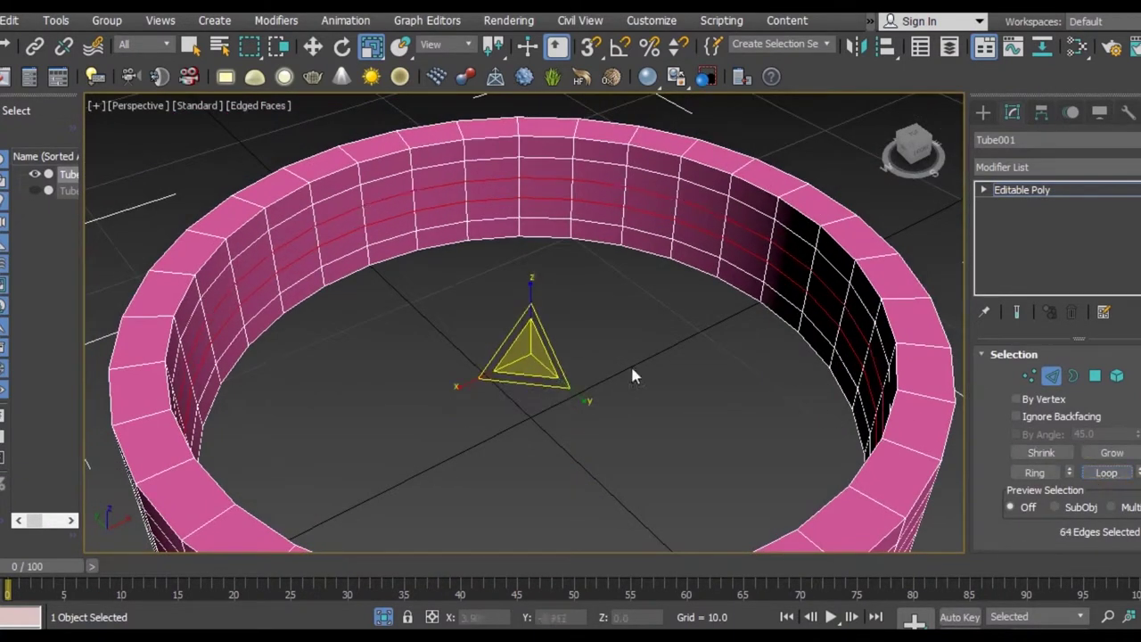
pyautogui.moveTo(527, 355); pyautogui.dragTo(529, 352)
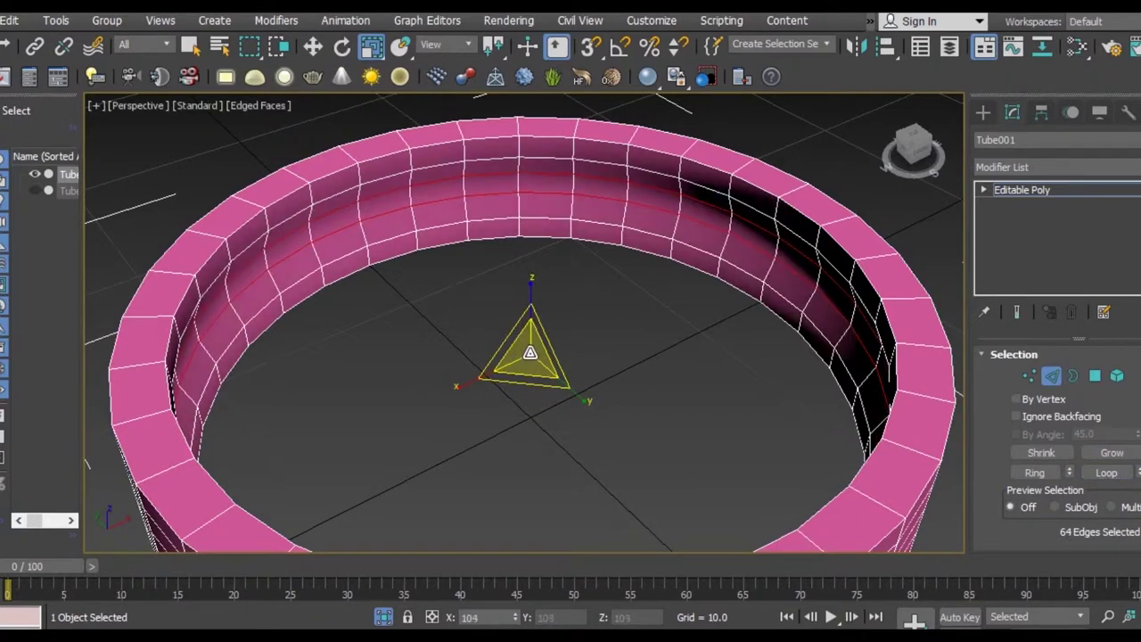
pyautogui.keyDown('alt'); pyautogui.moveTo(530, 353); pyautogui.dragTo(606, 379, button='middle'); pyautogui.keyUp('alt')
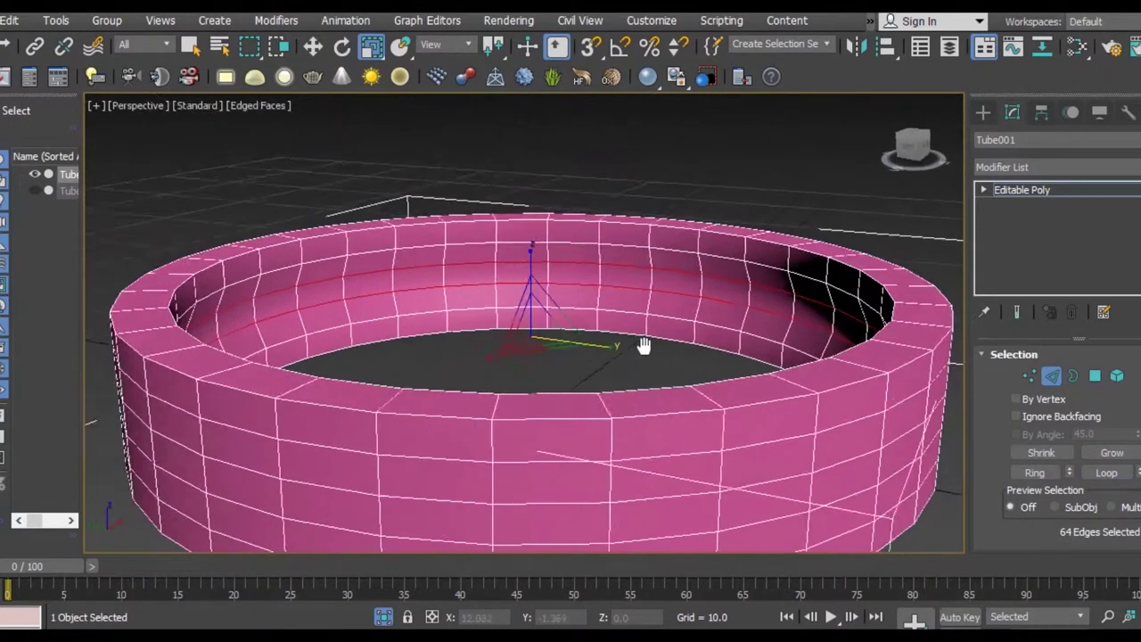
pyautogui.scroll(-2, 606, 379)
pyautogui.scroll(-3, 632, 382)
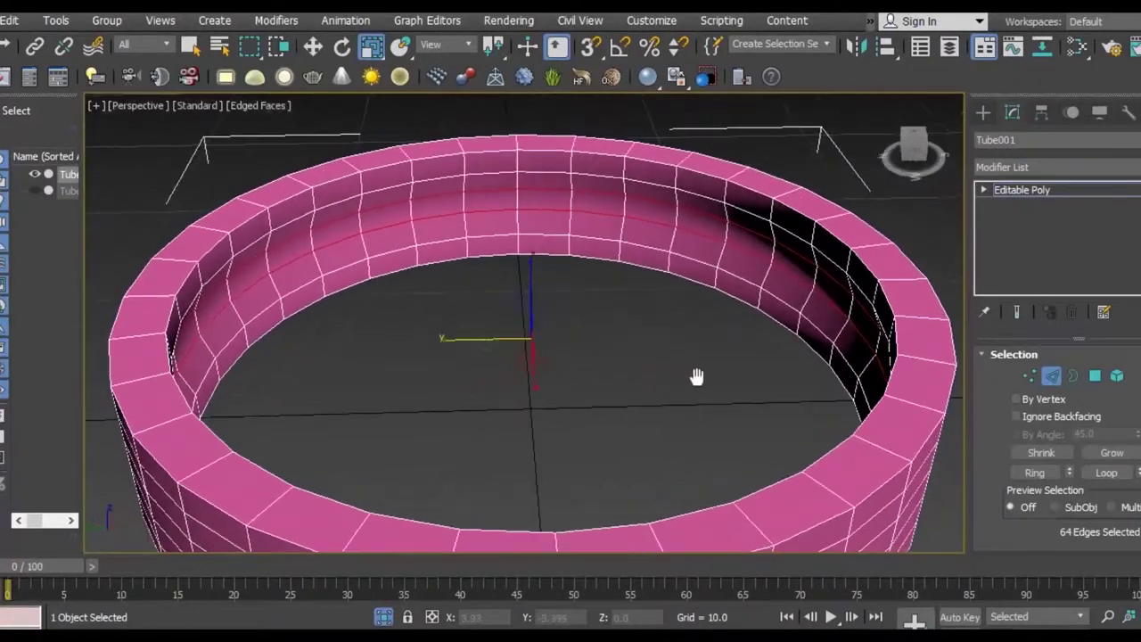
pyautogui.scroll(-4, 726, 395)
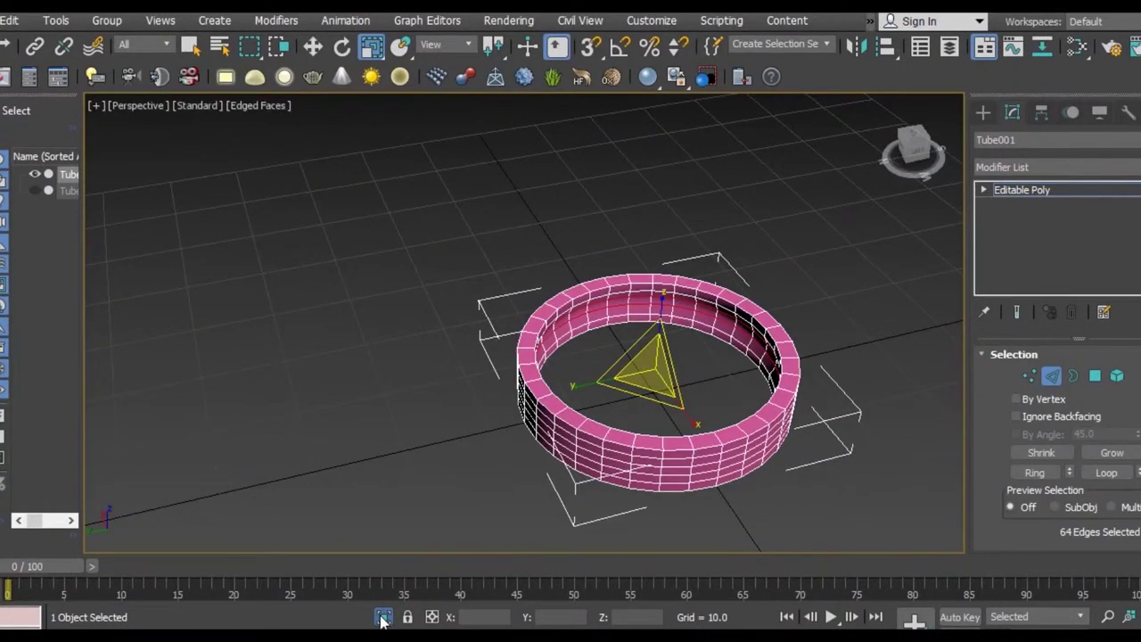
pyautogui.scroll(5, 793, 392)
# Switch to the Top view and zoom out over the two rings
pyautogui.keyDown('alt'); pyautogui.moveTo(673, 365); pyautogui.dragTo(683, 407, button='middle'); pyautogui.keyUp('alt')
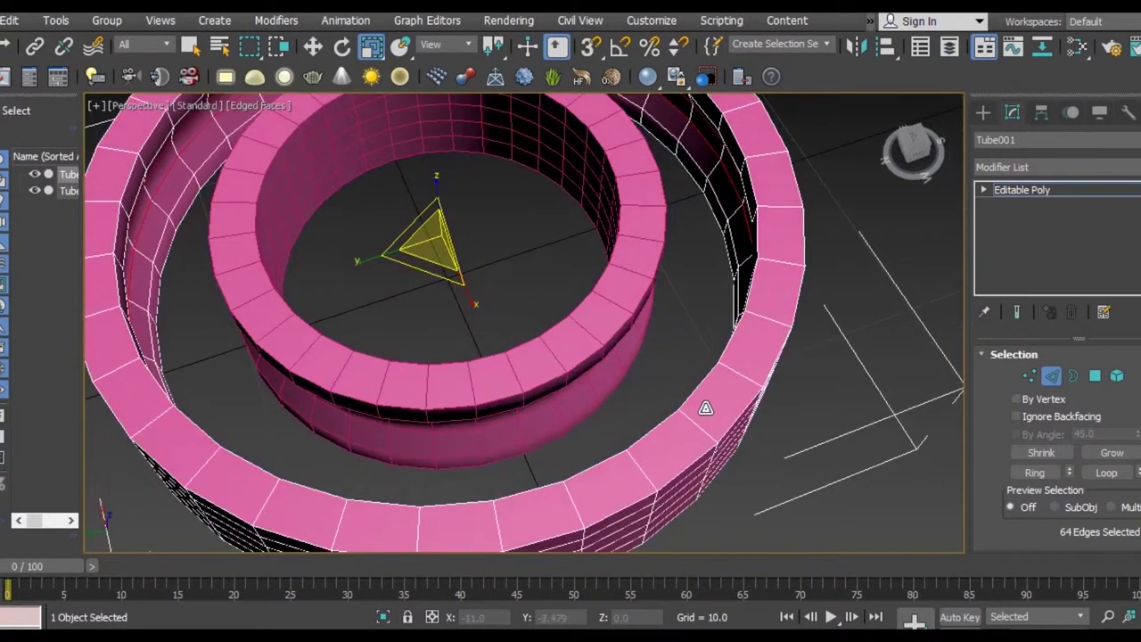
pyautogui.press('t')
pyautogui.scroll(-3, 762, 396)
pyautogui.scroll(-2, 754, 377)
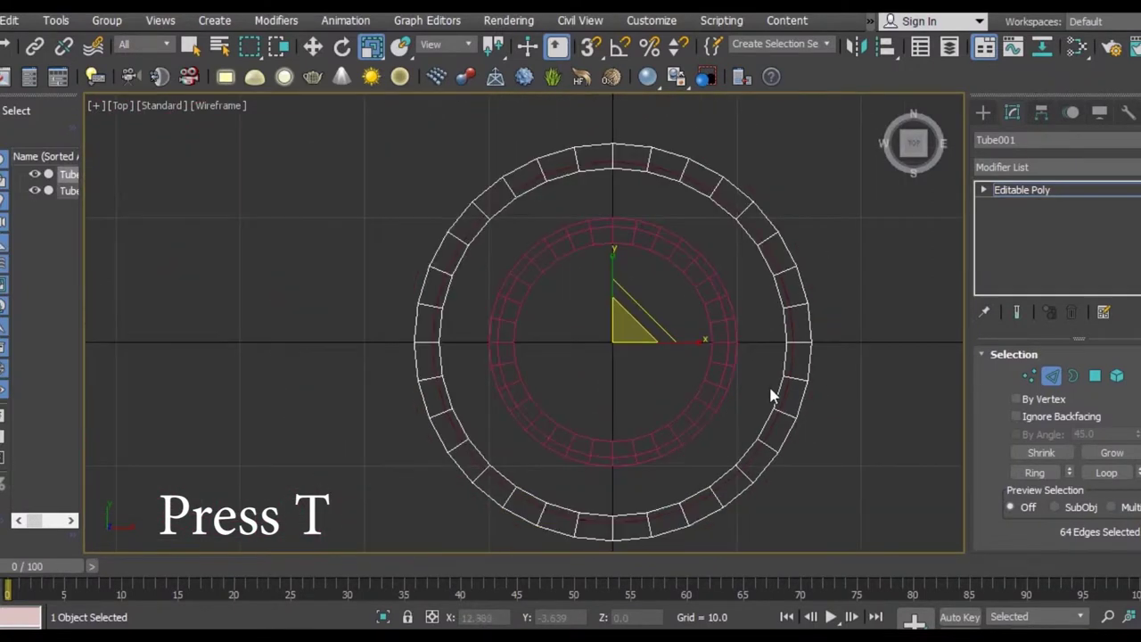
pyautogui.click(312, 47)
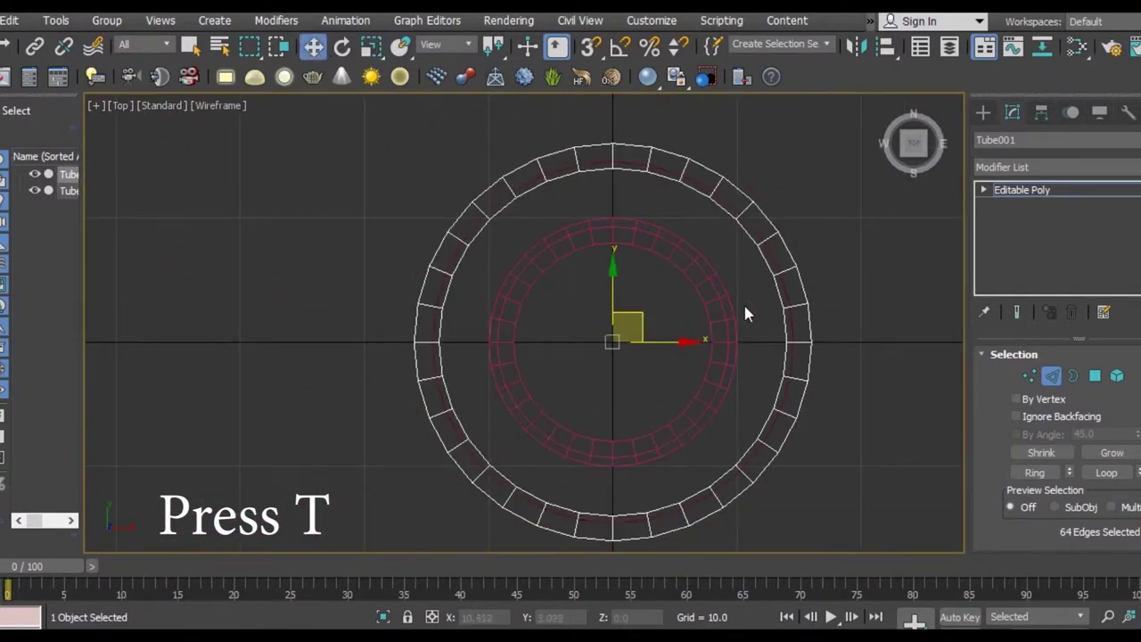
# Create a sphere between the rings and set its radius to 3
pyautogui.click(984, 114)
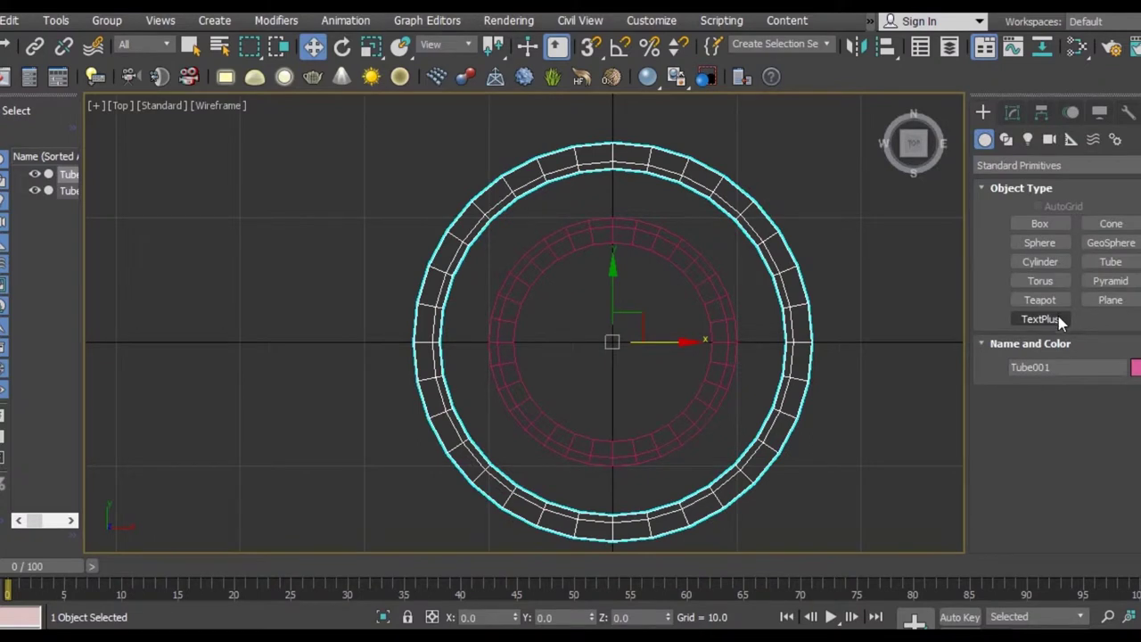
pyautogui.click(1039, 242)
pyautogui.scroll(2, 785, 343)
pyautogui.scroll(2, 726, 318)
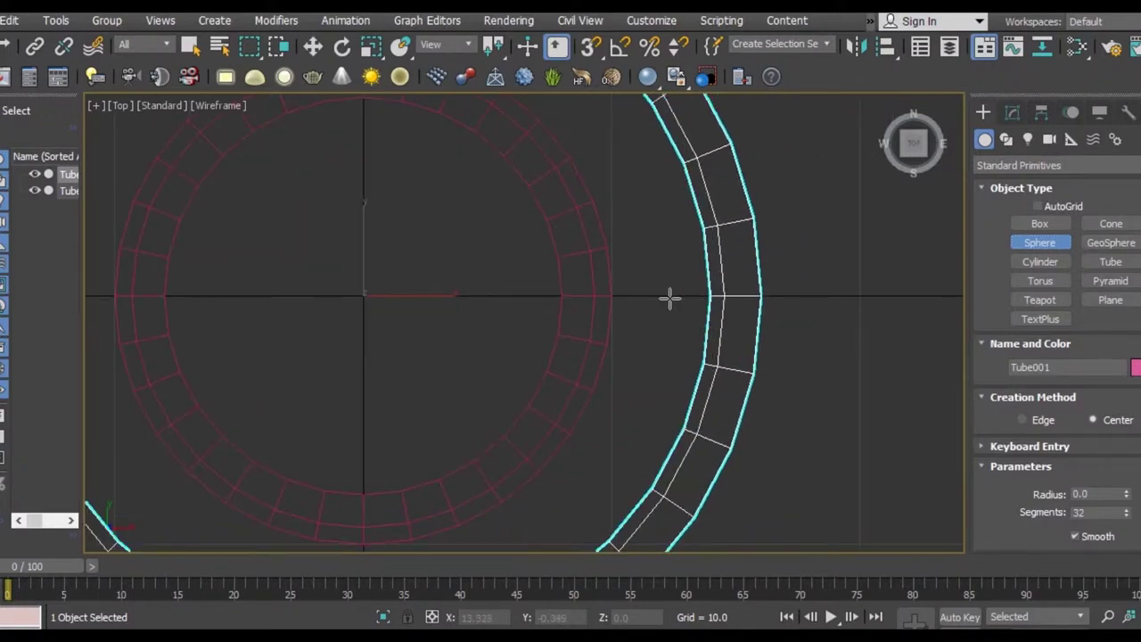
pyautogui.moveTo(661, 295)
pyautogui.mouseDown()
pyautogui.moveTo(682, 343)
pyautogui.moveTo(683, 323)
pyautogui.mouseUp()
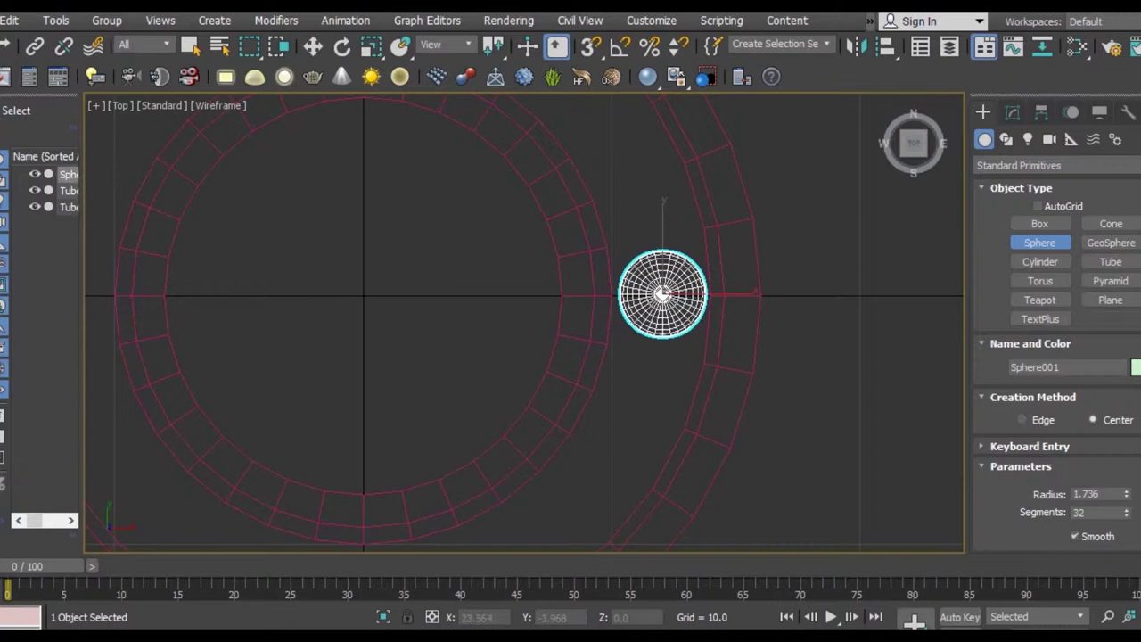
pyautogui.moveTo(1105, 495); pyautogui.dragTo(967, 487)
pyautogui.write('2')
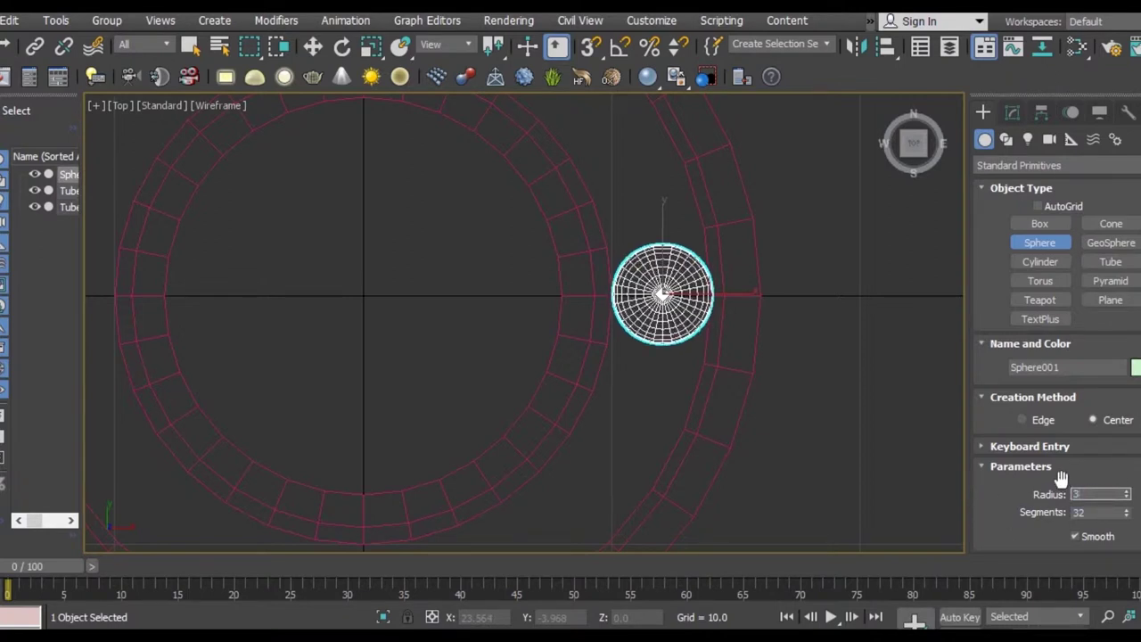
pyautogui.write('2')
# Centre the sphere at X 0, Y 0 in the coordinate fields
pyautogui.click(312, 46)
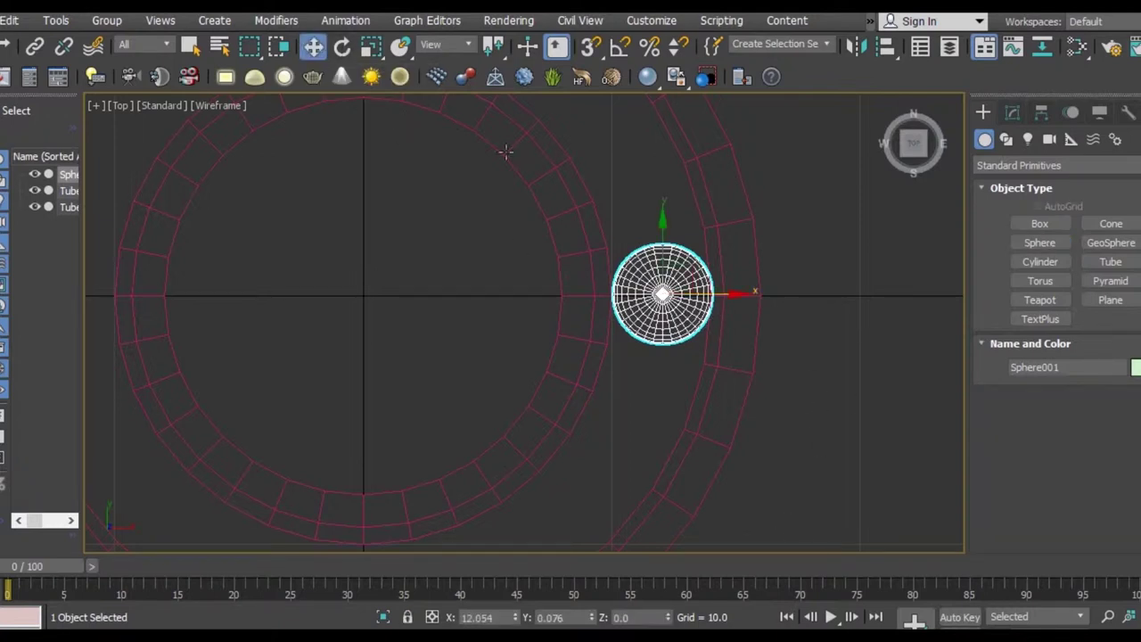
pyautogui.moveTo(656, 220); pyautogui.dragTo(611, 220, button='middle')
pyautogui.scroll(2, 615, 222)
pyautogui.scroll(2, 707, 334)
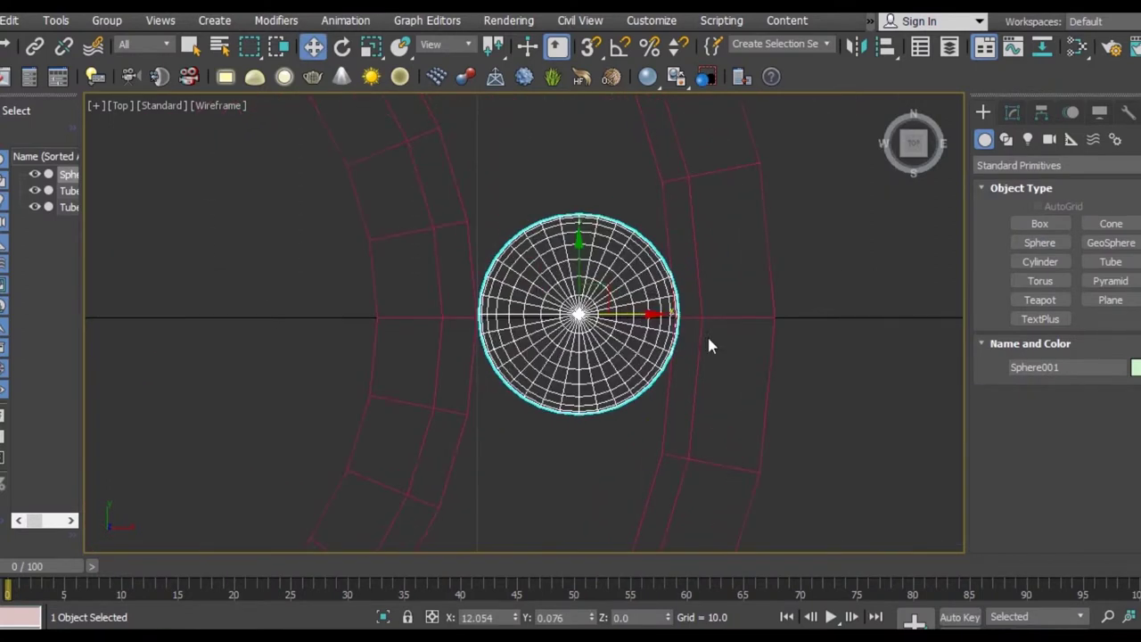
pyautogui.doubleClick(496, 617)
pyautogui.write('0')
pyautogui.press('Tab')
pyautogui.write('0')
pyautogui.press('Tab')
pyautogui.press('Tab')
# Slide the sphere along X to about 11.969, into the ring channel
pyautogui.scroll(-3, 223, 453)
pyautogui.scroll(2, 225, 418)
pyautogui.scroll(1, 221, 411)
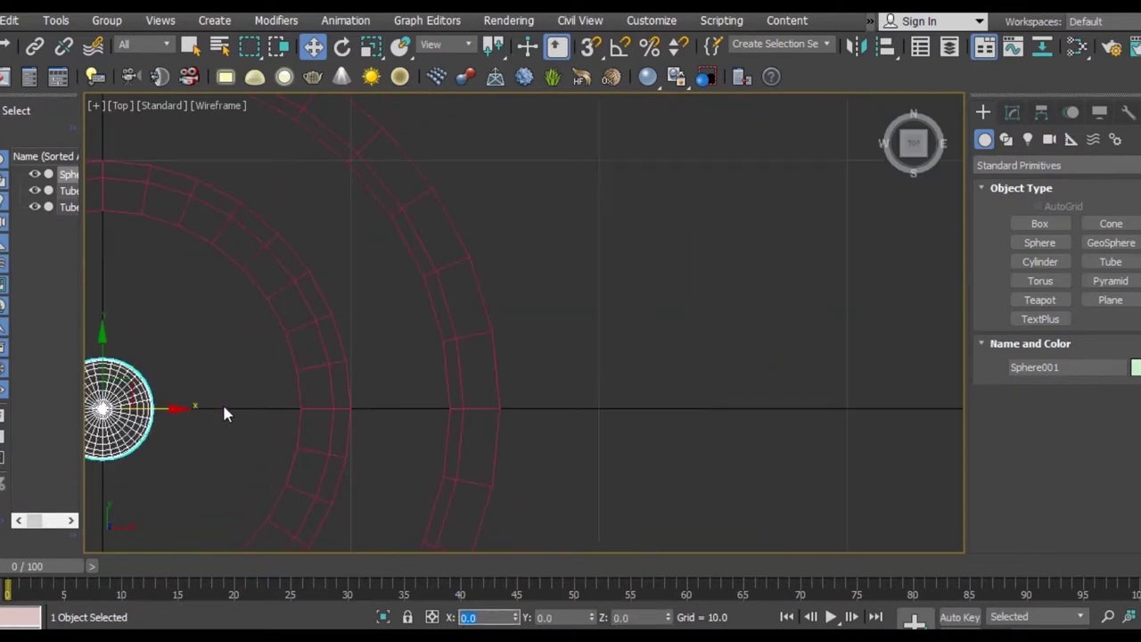
pyautogui.moveTo(171, 407); pyautogui.dragTo(466, 424)
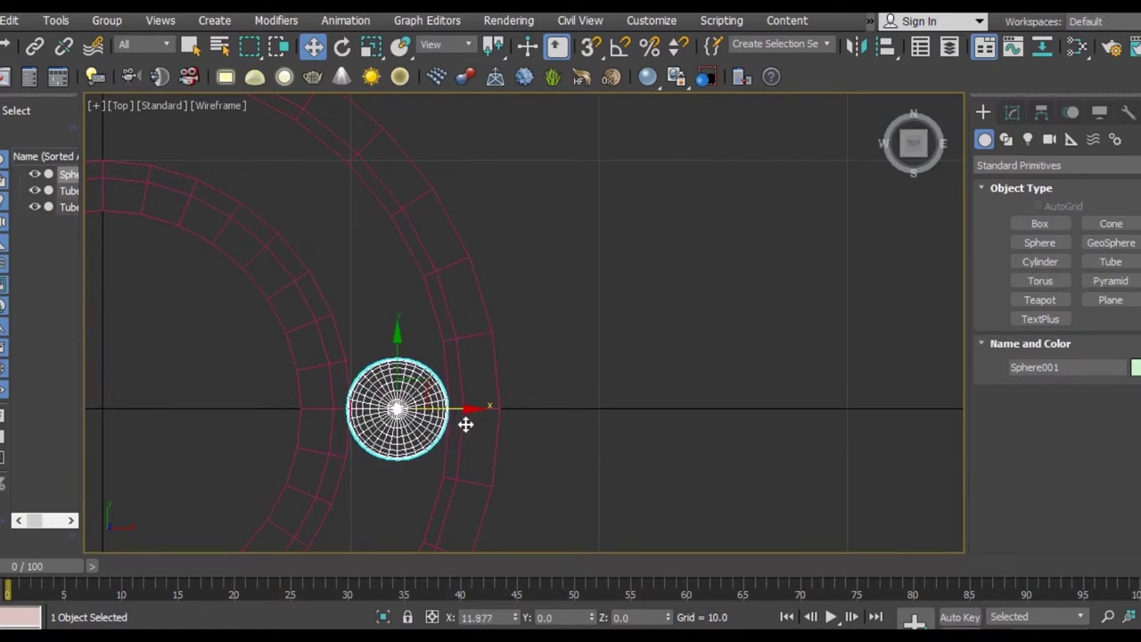
pyautogui.scroll(3, 465, 424)
pyautogui.scroll(2, 467, 410)
pyautogui.scroll(-1, 471, 394)
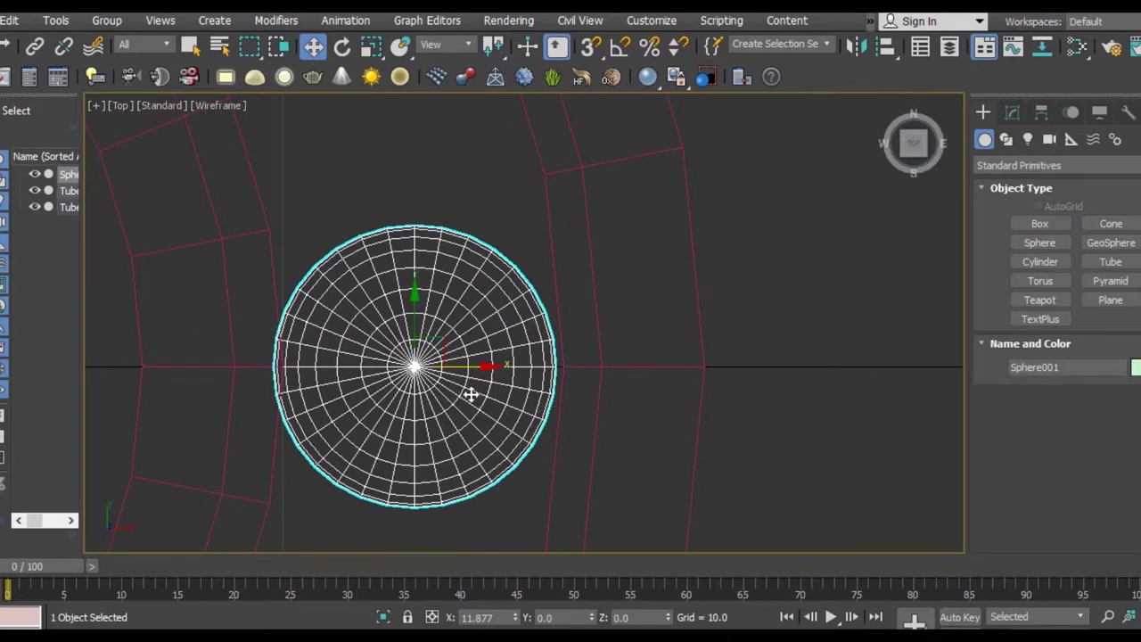
pyautogui.moveTo(473, 367); pyautogui.dragTo(480, 366)
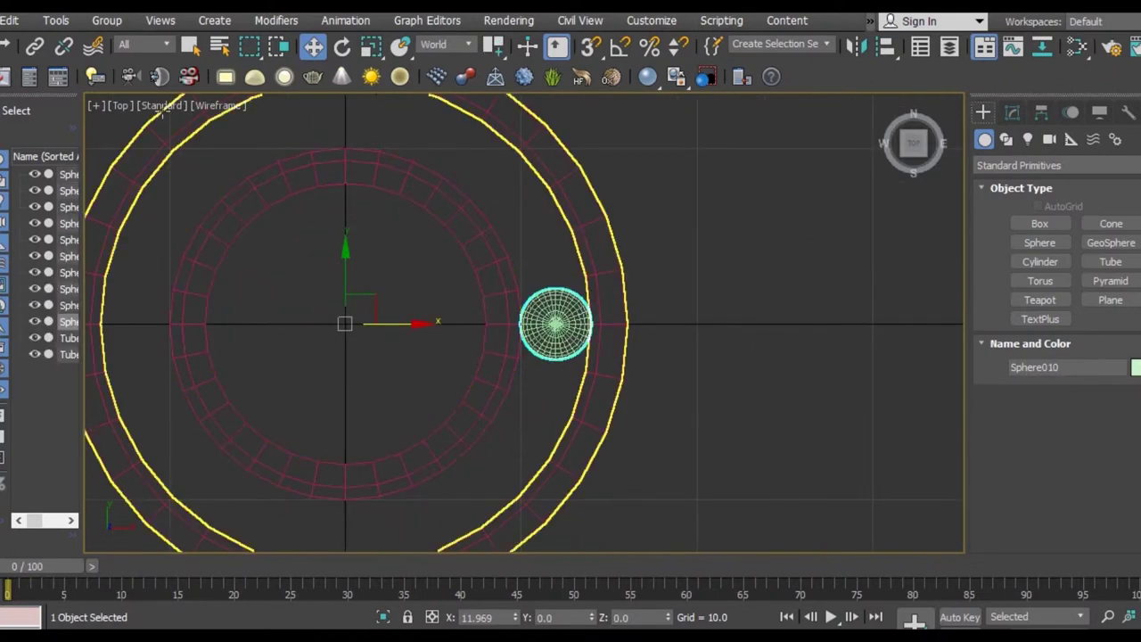
# In Tools > Array, set a 360-degree total Z rotation and preview it
pyautogui.click(55, 20)
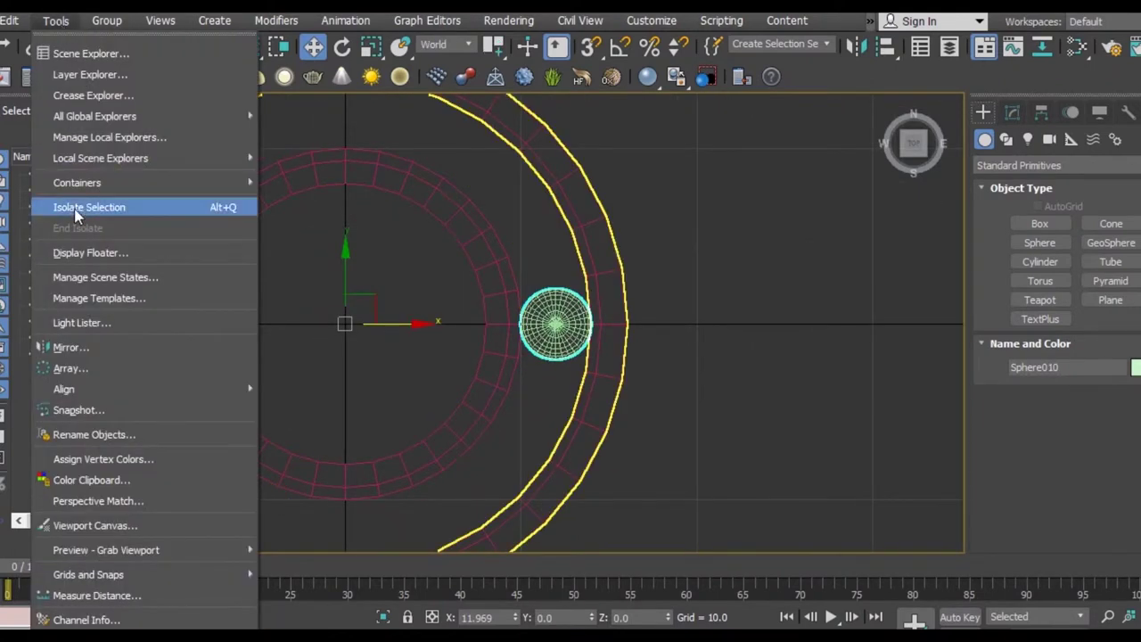
pyautogui.click(69, 368)
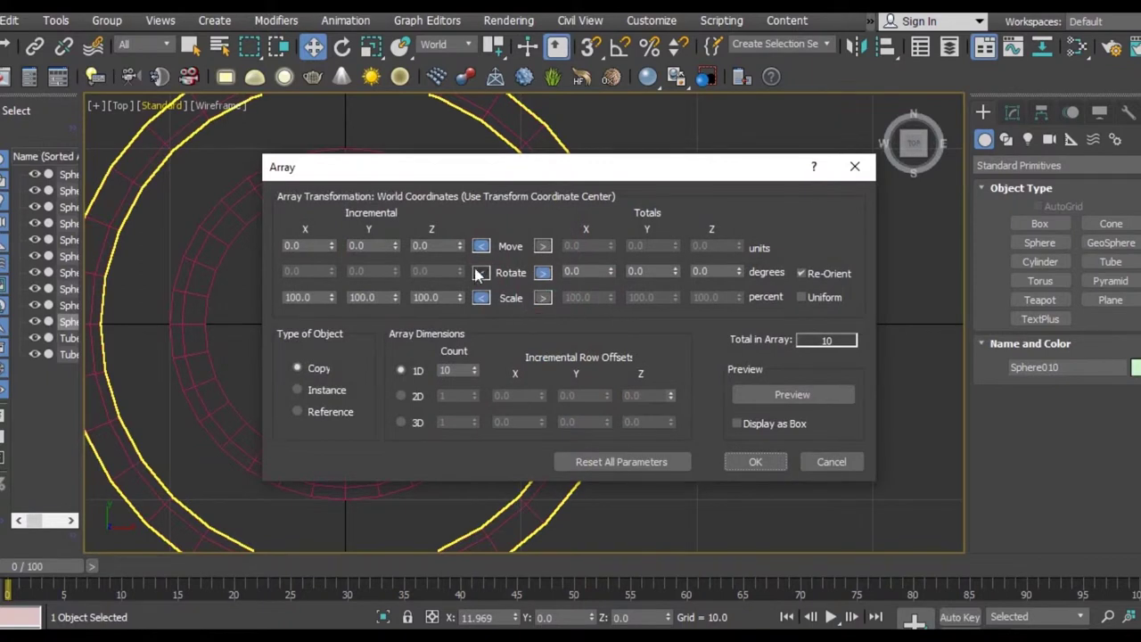
pyautogui.click(722, 270)
pyautogui.write('360')
pyautogui.click(792, 396)
# Raise the 1D array count to 19 and confirm the array
pyautogui.click(474, 365)
pyautogui.click(474, 365)
pyautogui.click(474, 365)
pyautogui.click(474, 366)
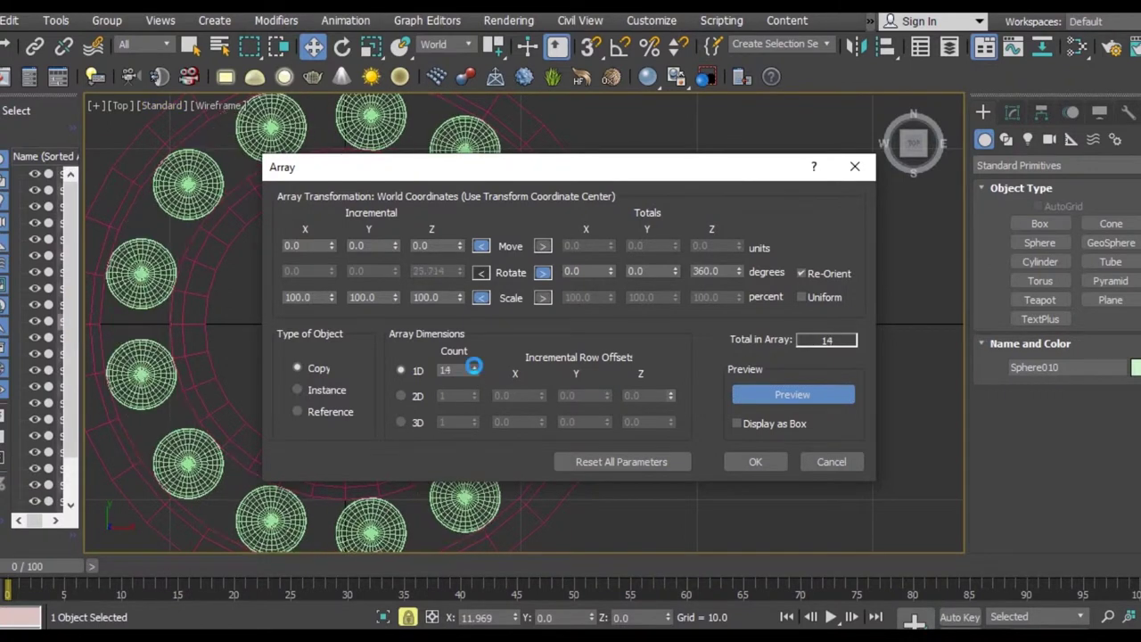
pyautogui.click(474, 366)
pyautogui.click(474, 365)
pyautogui.click(474, 365)
pyautogui.click(475, 365)
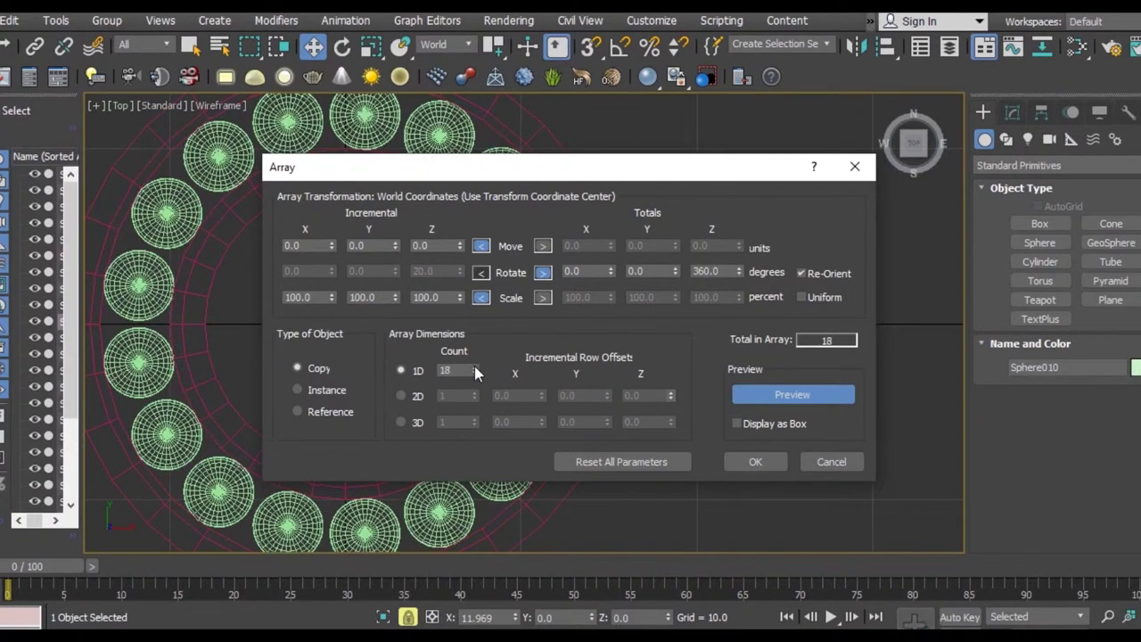
pyautogui.click(474, 367)
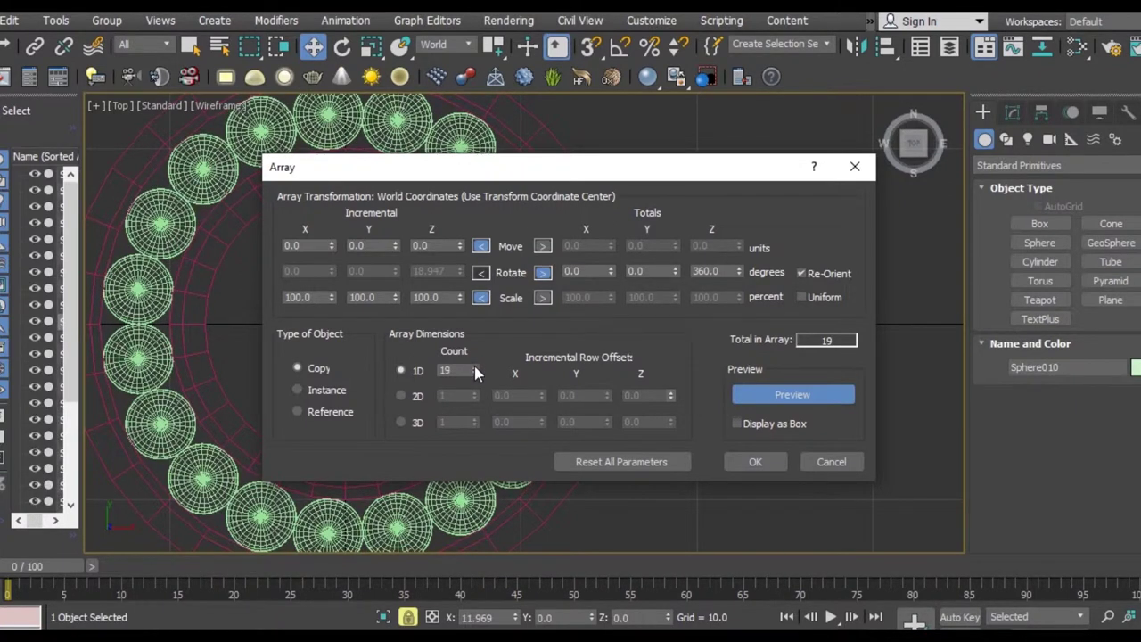
pyautogui.click(753, 465)
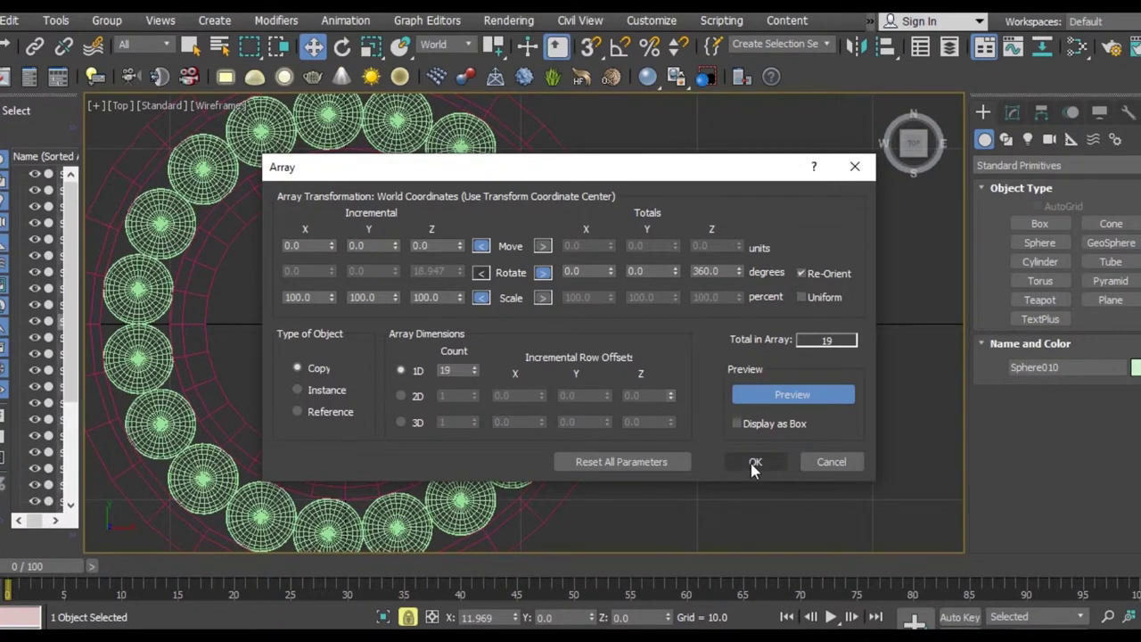
# In Front view, window-select all 28 spheres and raise them along Z into the races
pyautogui.moveTo(611, 333)
pyautogui.mouseDown(button='middle')
pyautogui.moveTo(625, 357)
pyautogui.moveTo(606, 291)
pyautogui.moveTo(601, 428)
pyautogui.mouseUp(button='middle')
pyautogui.press('p')
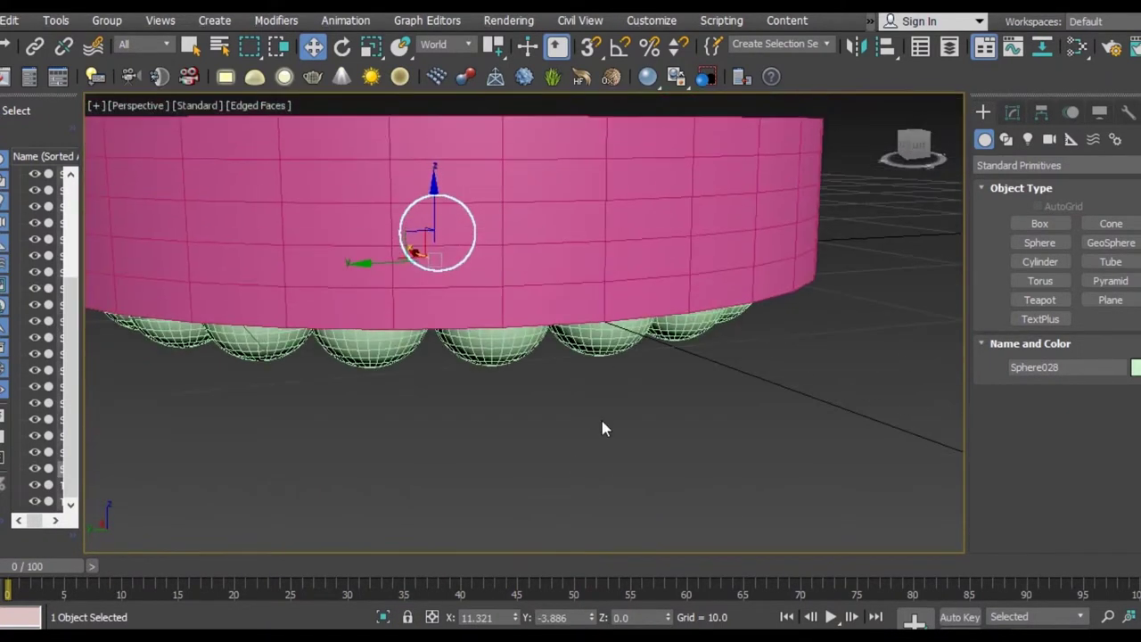
pyautogui.press('f')
pyautogui.scroll(3, 496, 353)
pyautogui.scroll(3, 498, 336)
pyautogui.moveTo(497, 336); pyautogui.dragTo(432, 346, button='middle')
pyautogui.scroll(2, 492, 352)
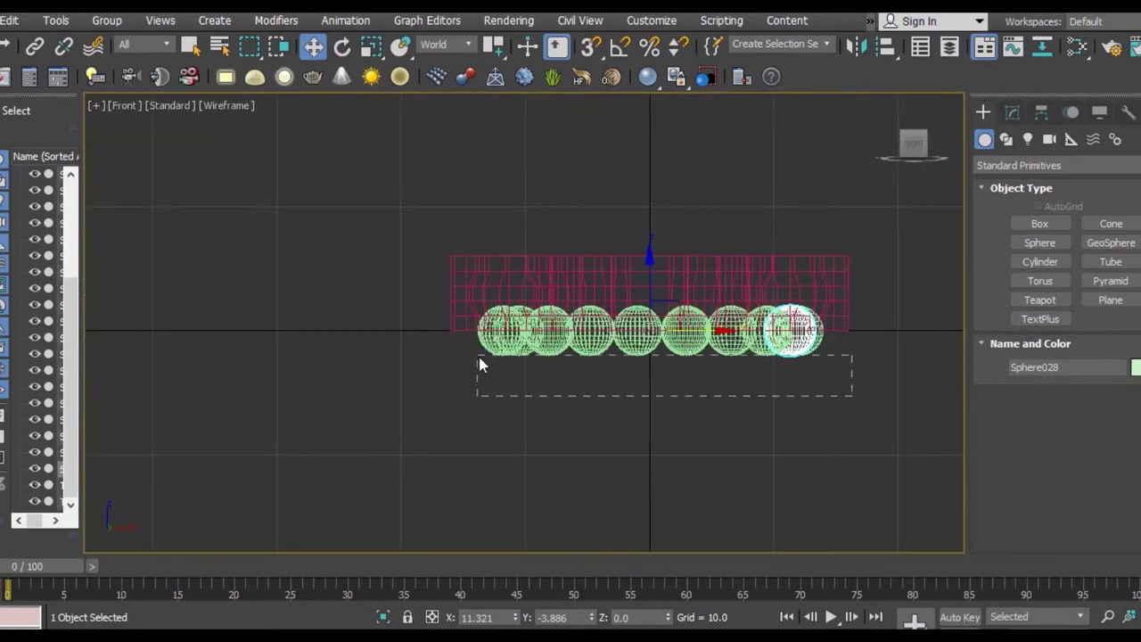
pyautogui.moveTo(478, 363); pyautogui.dragTo(474, 348)
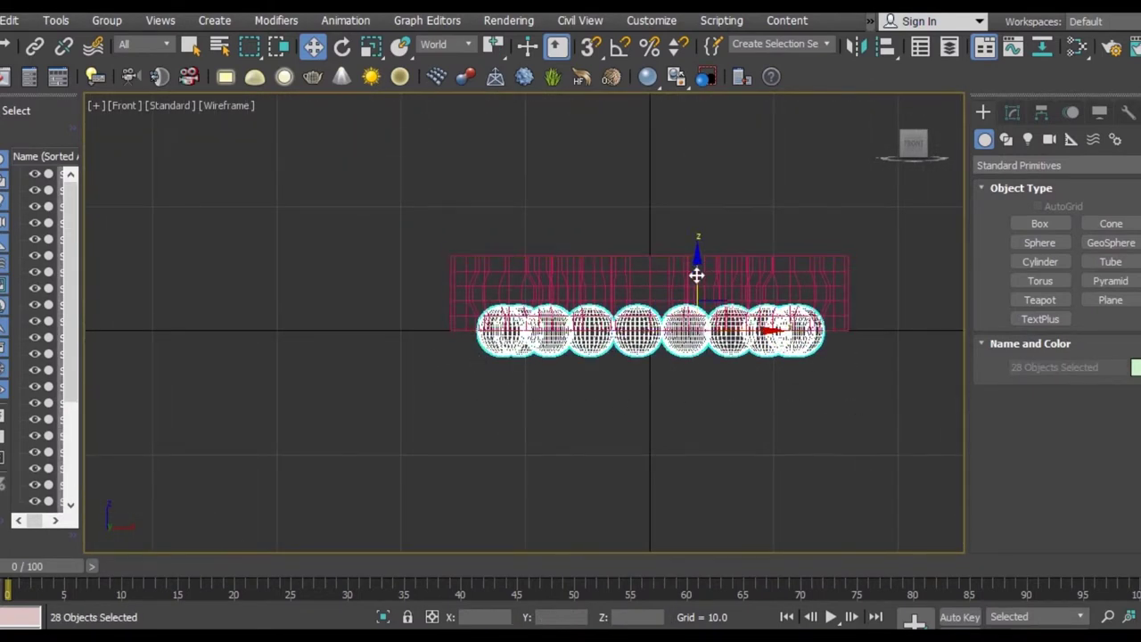
pyautogui.moveTo(696, 275); pyautogui.dragTo(700, 238)
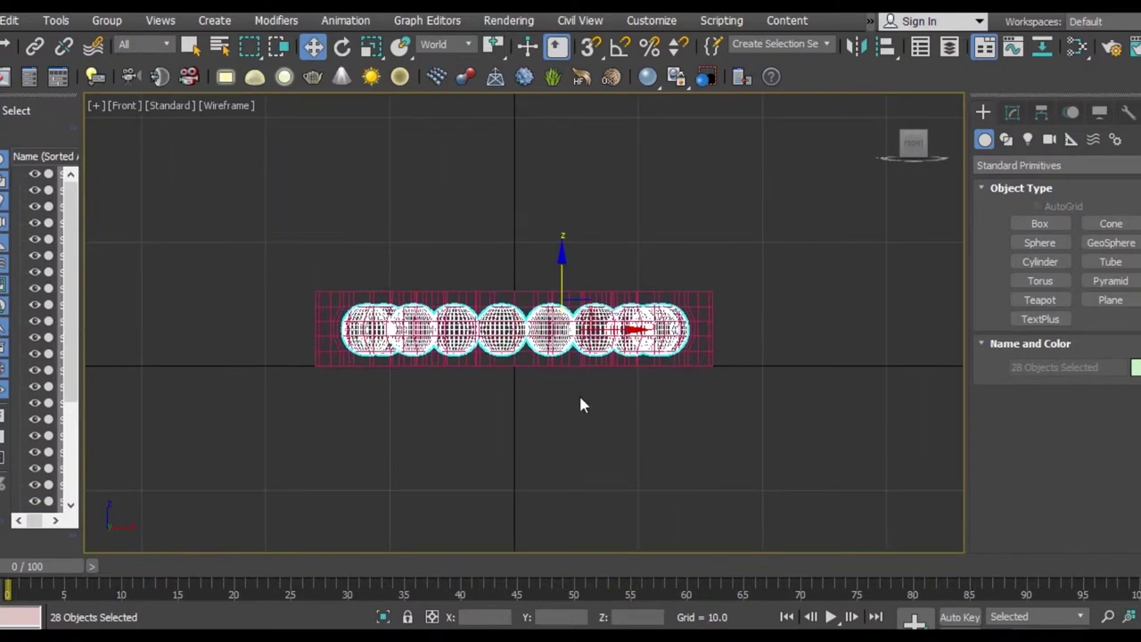
pyautogui.press('p')
pyautogui.moveTo(554, 405)
pyautogui.keyDown('alt'); pyautogui.mouseDown(button='middle')
pyautogui.moveTo(558, 448)
pyautogui.moveTo(782, 380)
pyautogui.moveTo(580, 256)
pyautogui.moveTo(668, 316)
pyautogui.mouseUp(button='middle'); pyautogui.keyUp('alt')
pyautogui.scroll(-5, 559, 455)
pyautogui.click(736, 379)
pyautogui.scroll(-2, 735, 383)
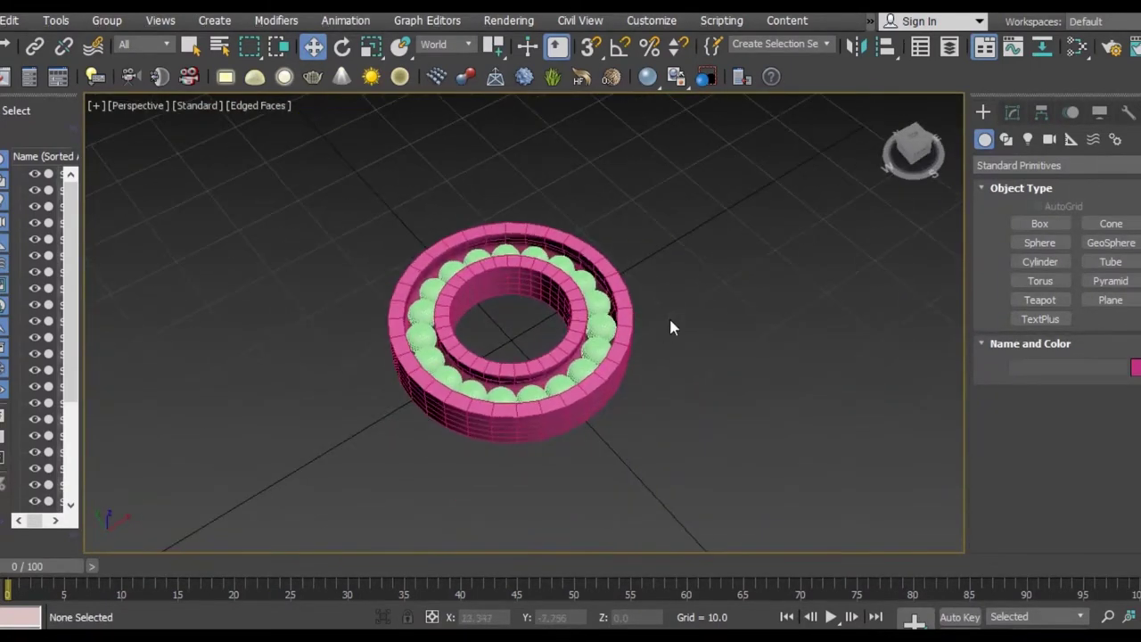
pyautogui.hotkey('shift', 'q')
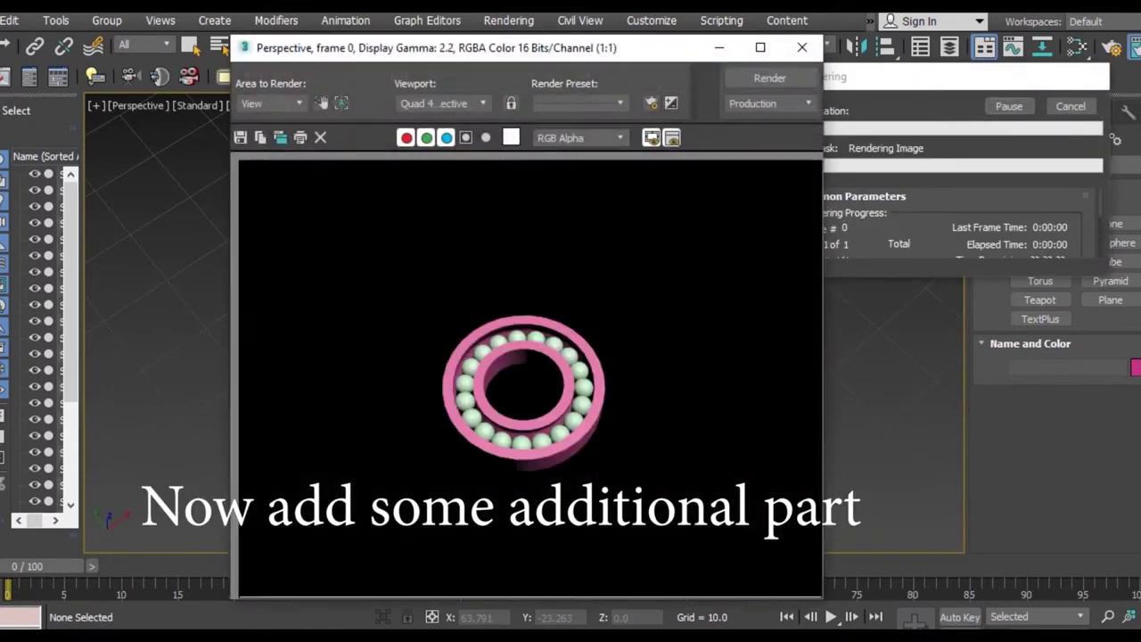
pyautogui.click(802, 47)
# Start a Line spline in Front view, placing points beside and above the first sphere
pyautogui.press('f')
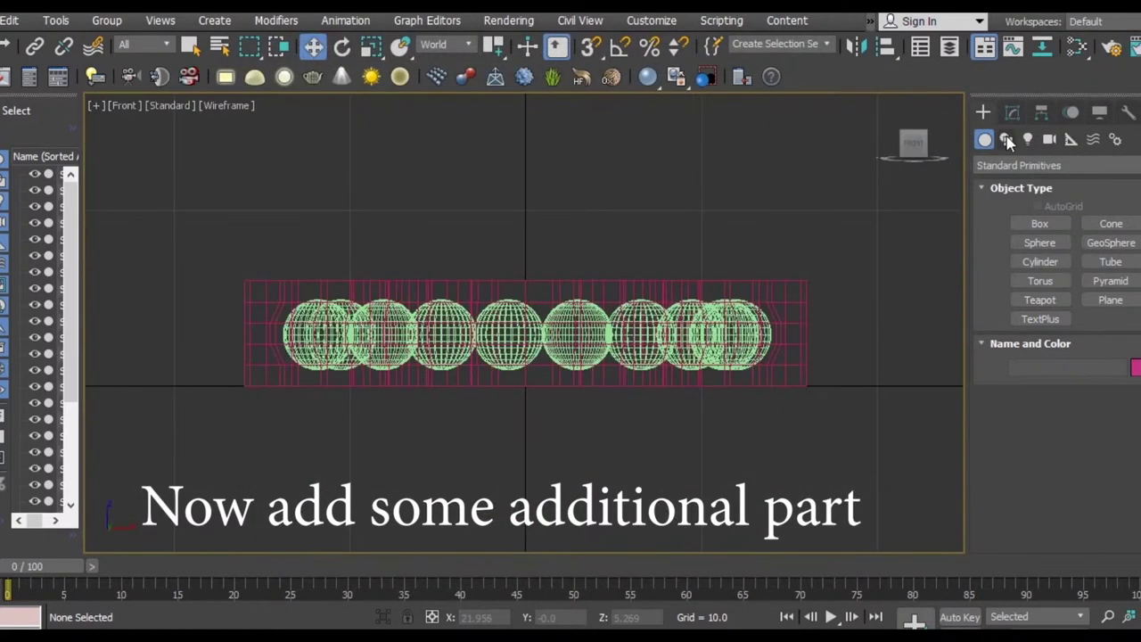
pyautogui.click(1005, 139)
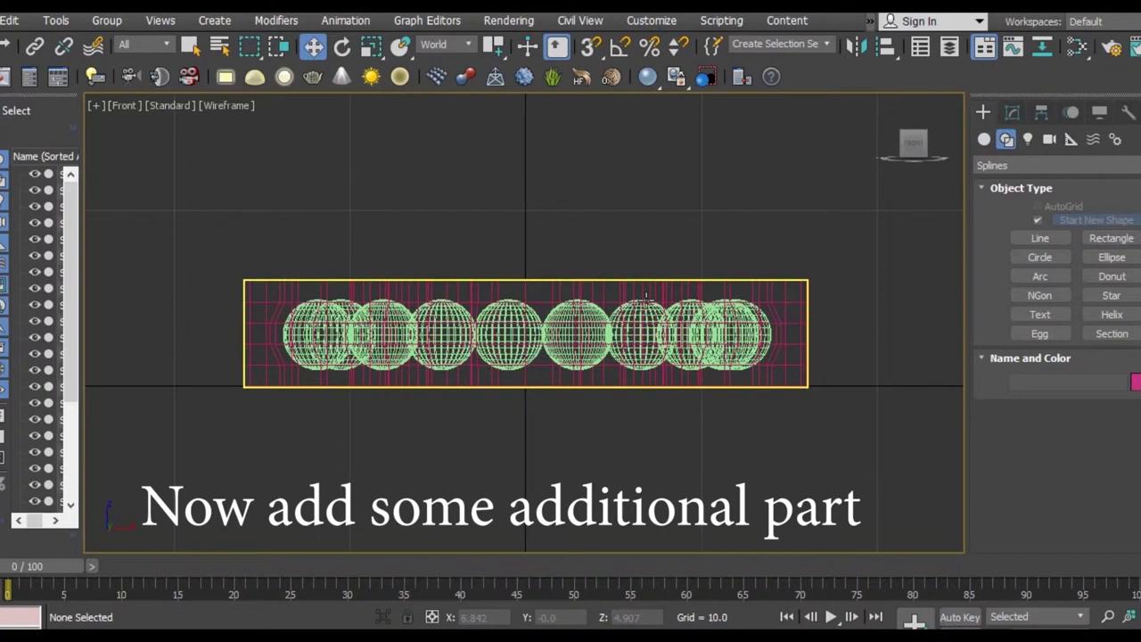
pyautogui.scroll(1, 664, 299)
pyautogui.scroll(1, 615, 323)
pyautogui.scroll(1, 543, 336)
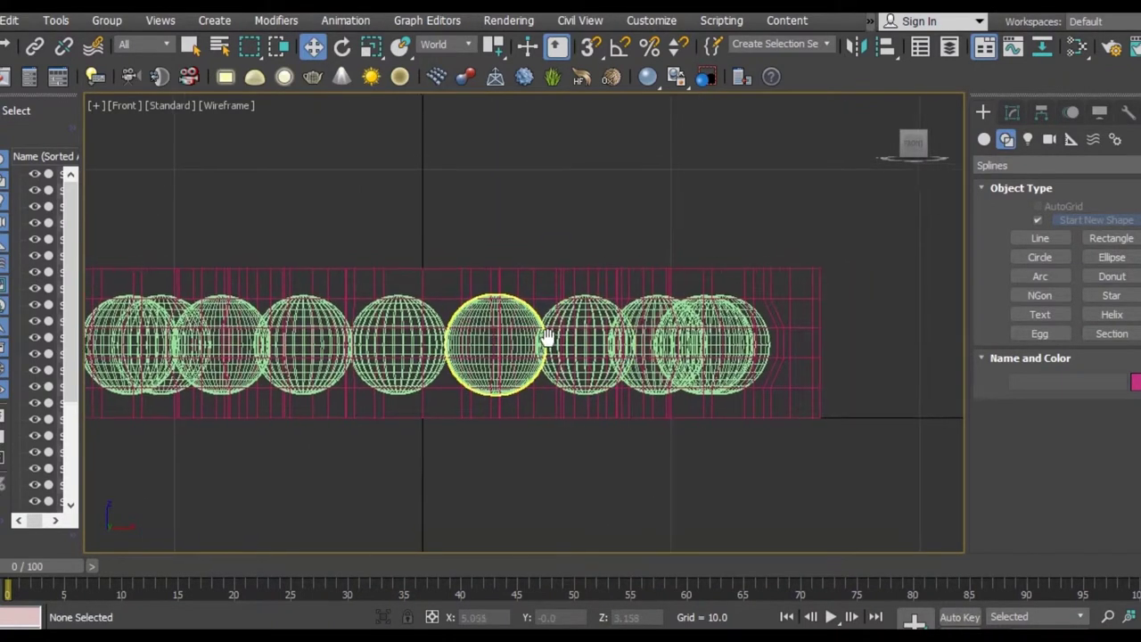
pyautogui.scroll(1, 553, 330)
pyautogui.click(1039, 238)
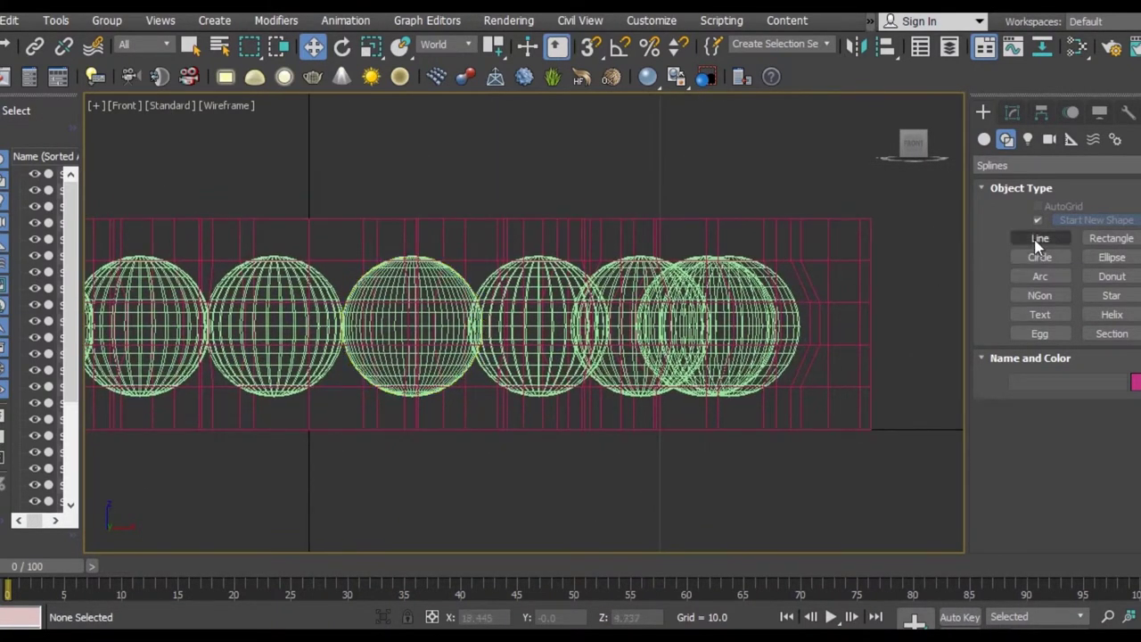
pyautogui.scroll(2, 387, 292)
pyautogui.scroll(2, 312, 254)
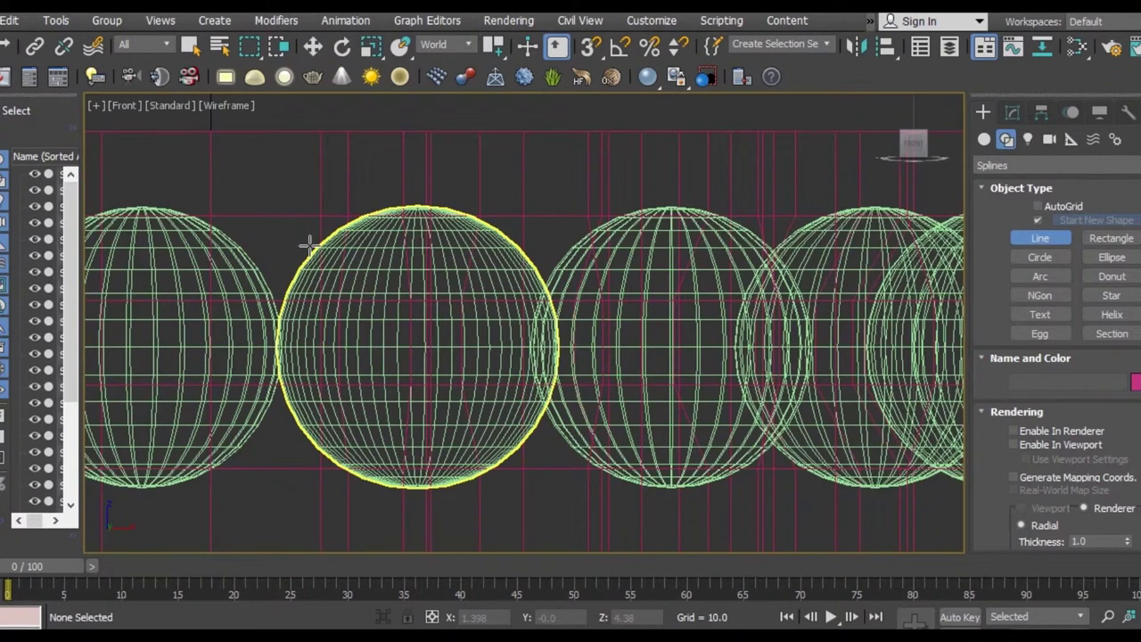
pyautogui.click(307, 245)
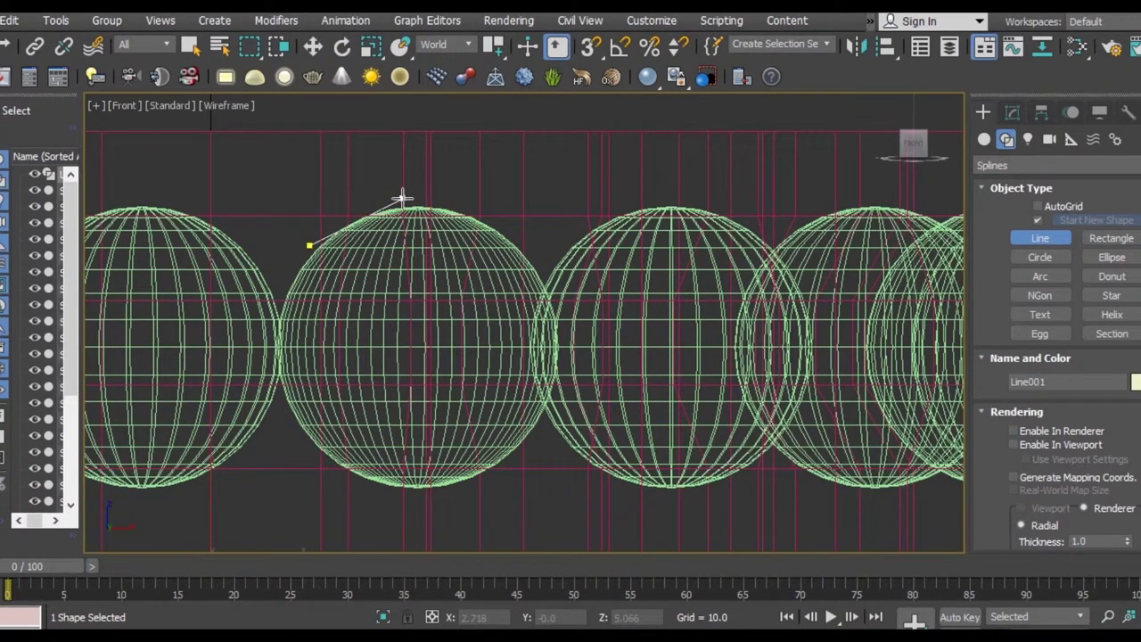
pyautogui.click(405, 199)
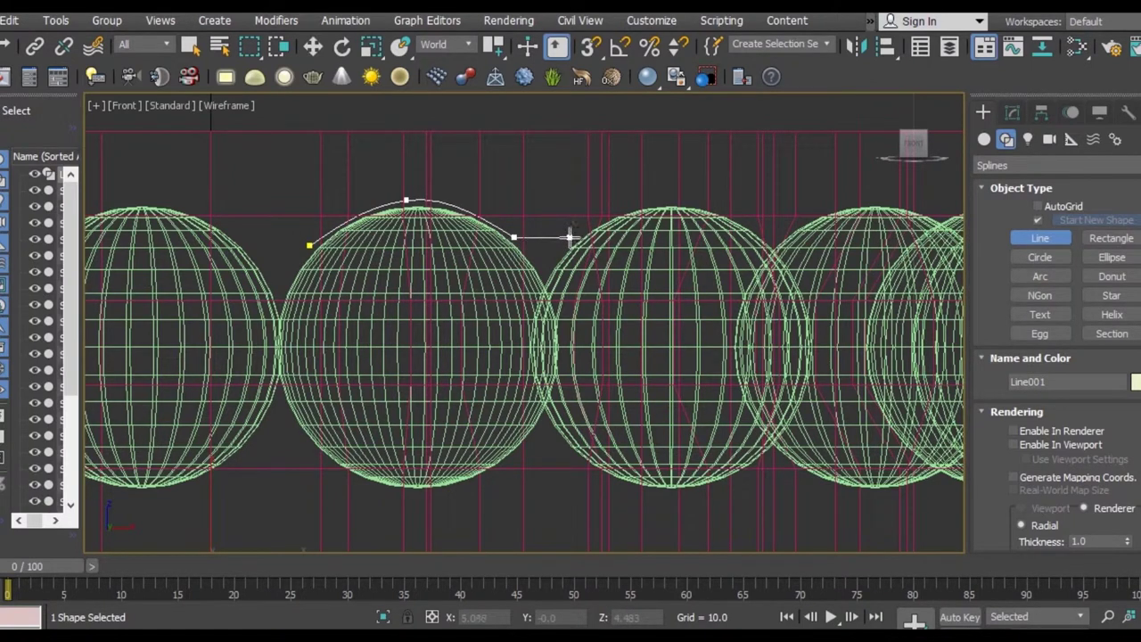
# Continue the line through the gap, over the next sphere's top, and finish it
pyautogui.click(573, 236)
pyautogui.moveTo(572, 236); pyautogui.dragTo(510, 231, button='middle')
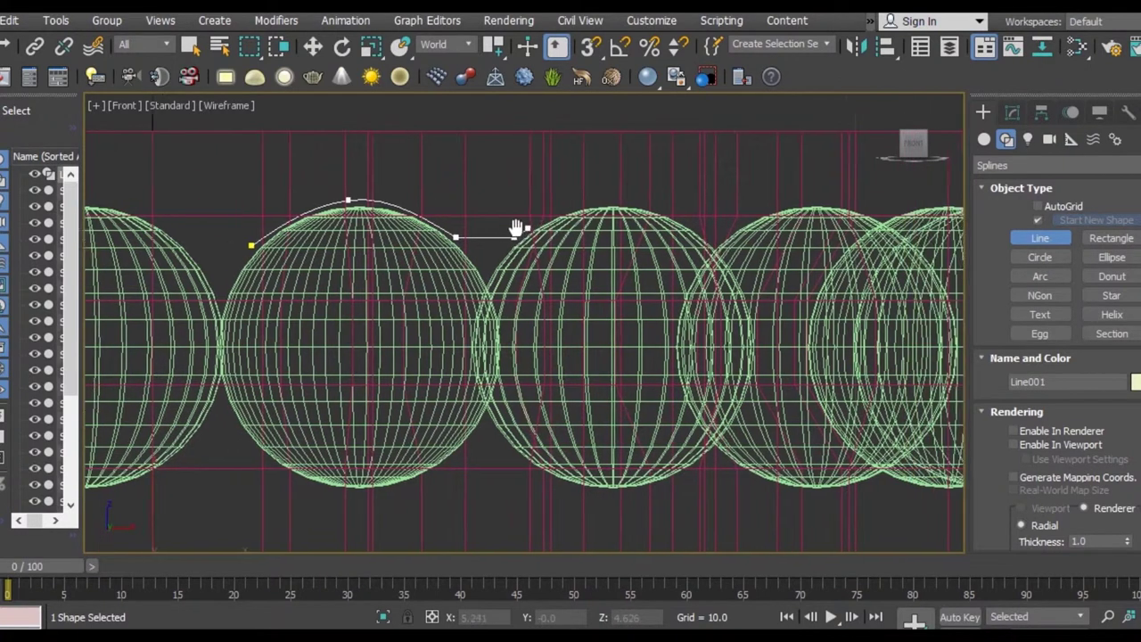
pyautogui.click(590, 198)
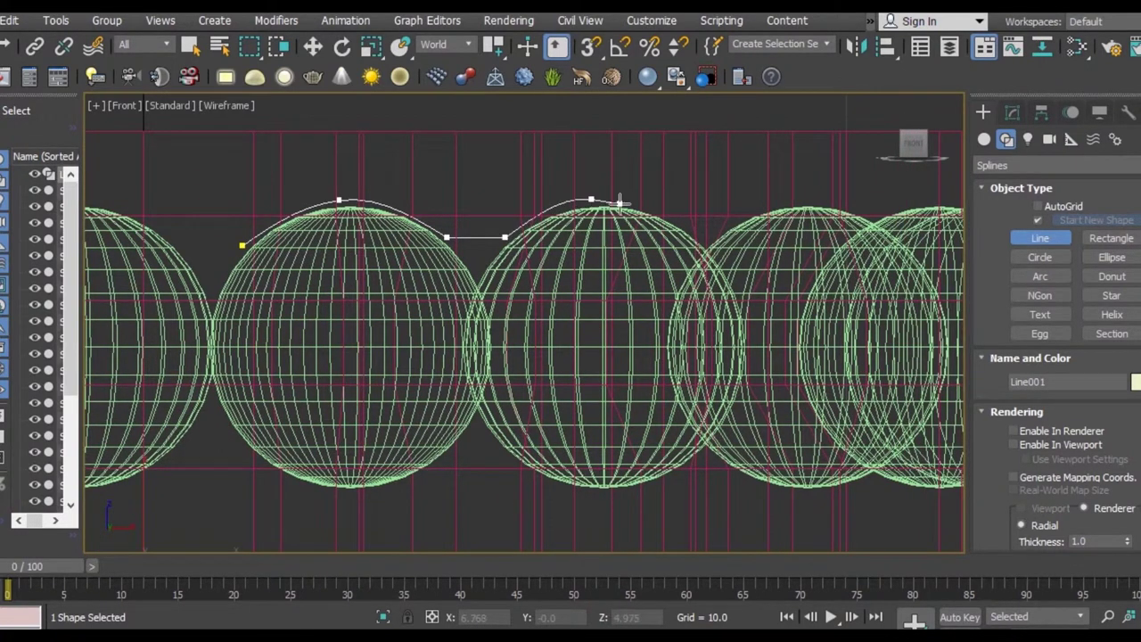
pyautogui.click(689, 223)
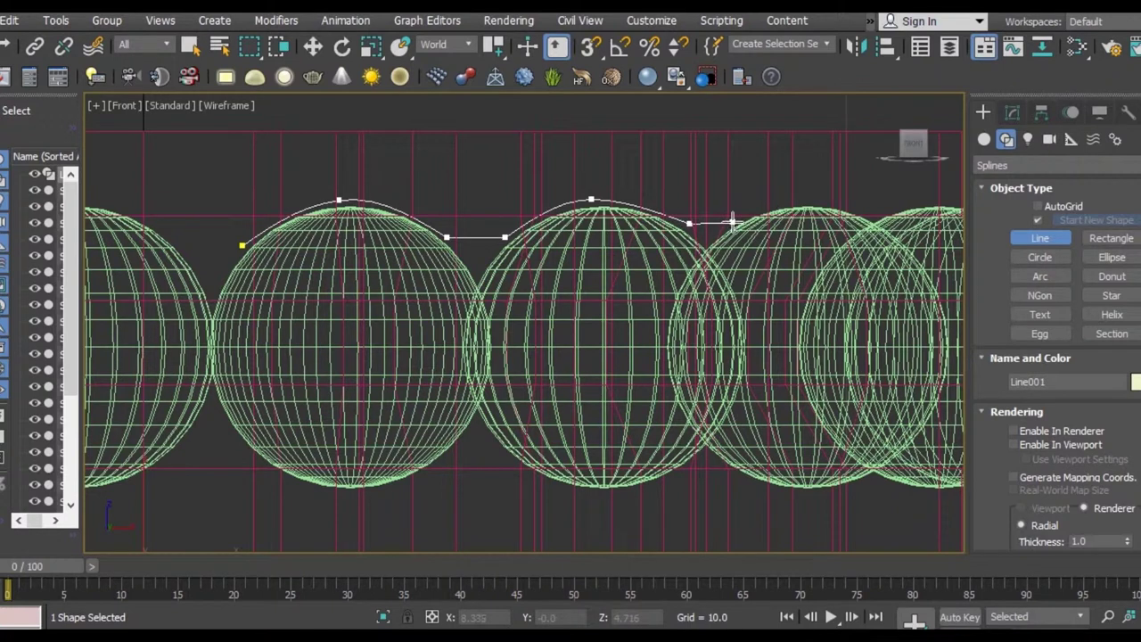
pyautogui.rightClick(731, 221)
# At Vertex level, lengthen the curve handles of the first and middle sphere-top vertices
pyautogui.click(1011, 111)
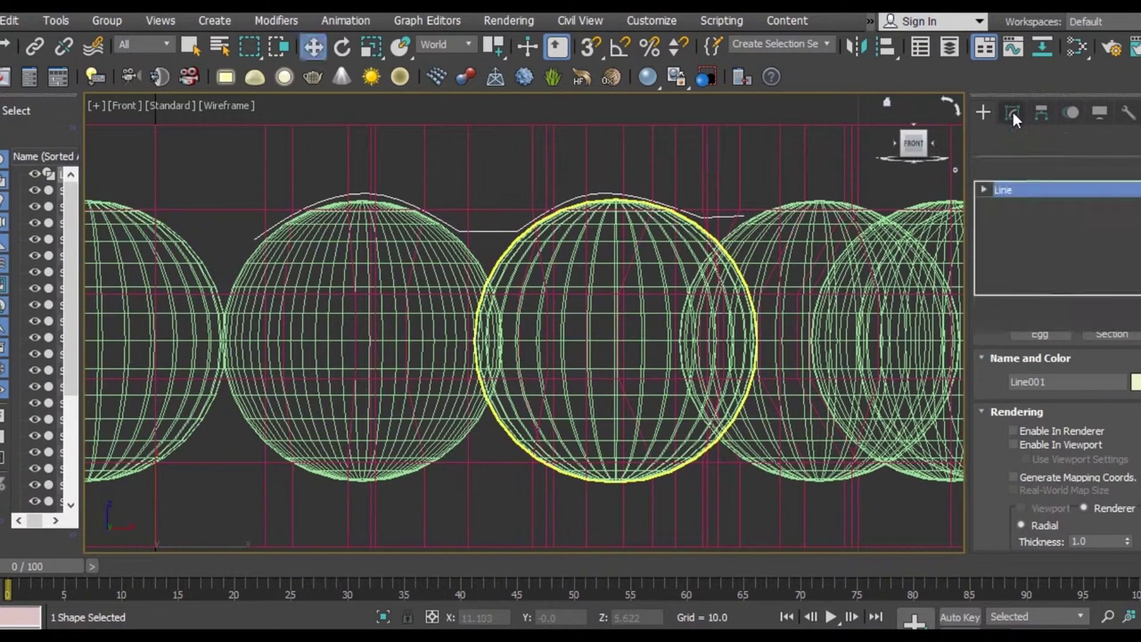
pyautogui.click(983, 190)
pyautogui.click(1018, 205)
pyautogui.scroll(2, 410, 258)
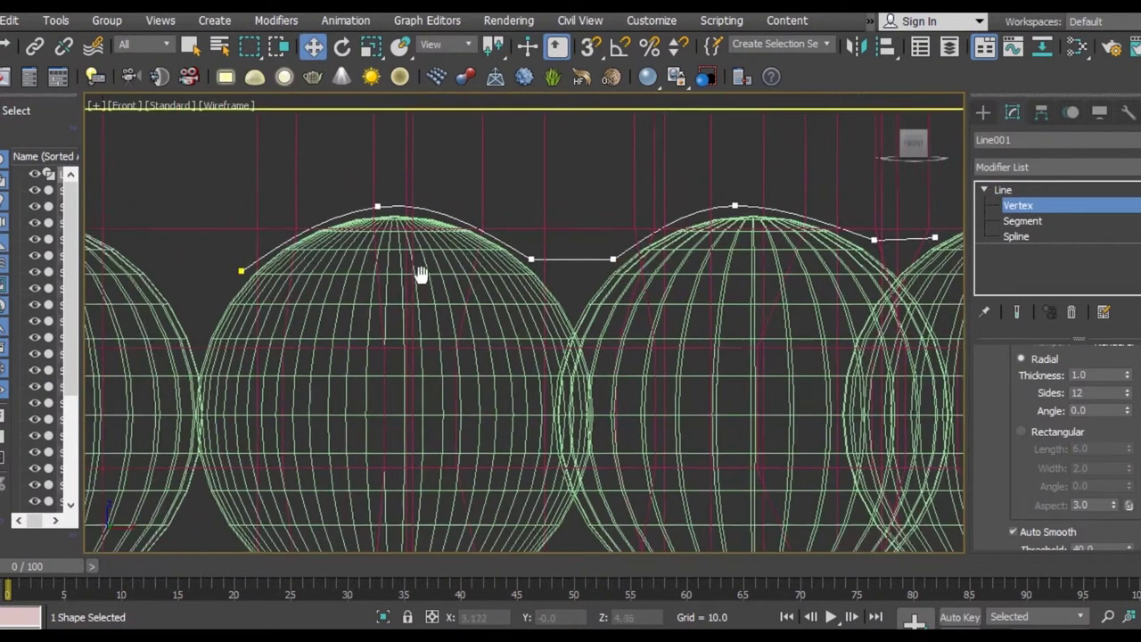
pyautogui.click(386, 211)
pyautogui.moveTo(443, 205)
pyautogui.mouseDown()
pyautogui.moveTo(454, 207)
pyautogui.moveTo(421, 195)
pyautogui.mouseUp()
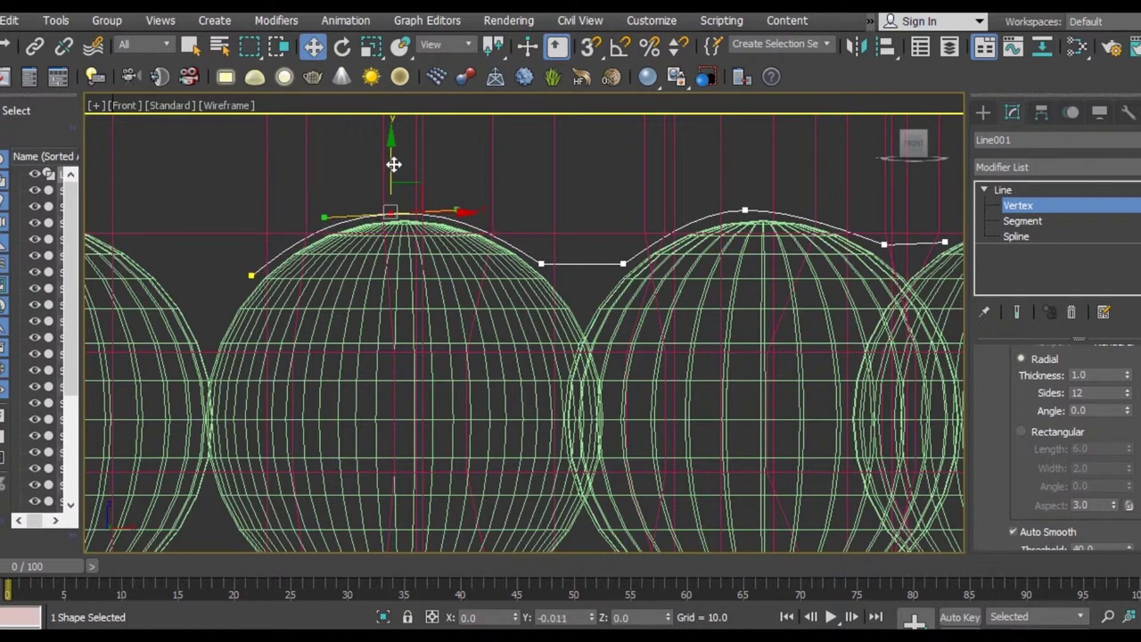
pyautogui.moveTo(392, 166); pyautogui.dragTo(258, 154, button='middle')
pyautogui.click(608, 195)
pyautogui.moveTo(655, 197); pyautogui.dragTo(649, 177)
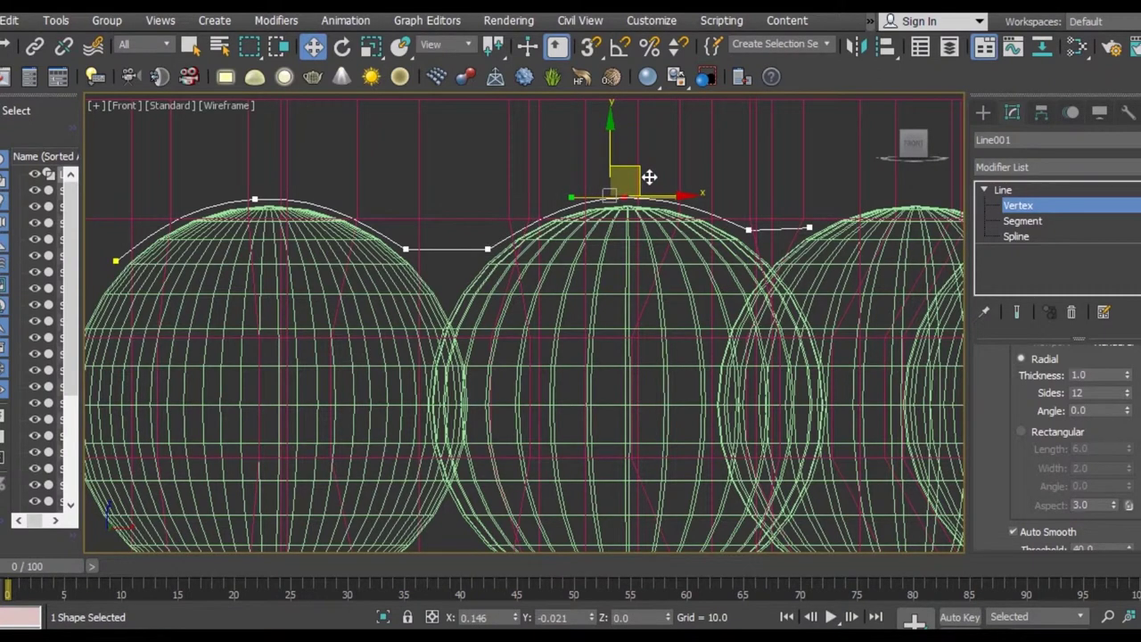
# Nudge the gap vertex right and lower the vertex between the first two spheres
pyautogui.moveTo(372, 234); pyautogui.dragTo(380, 210, button='middle')
pyautogui.click(264, 175)
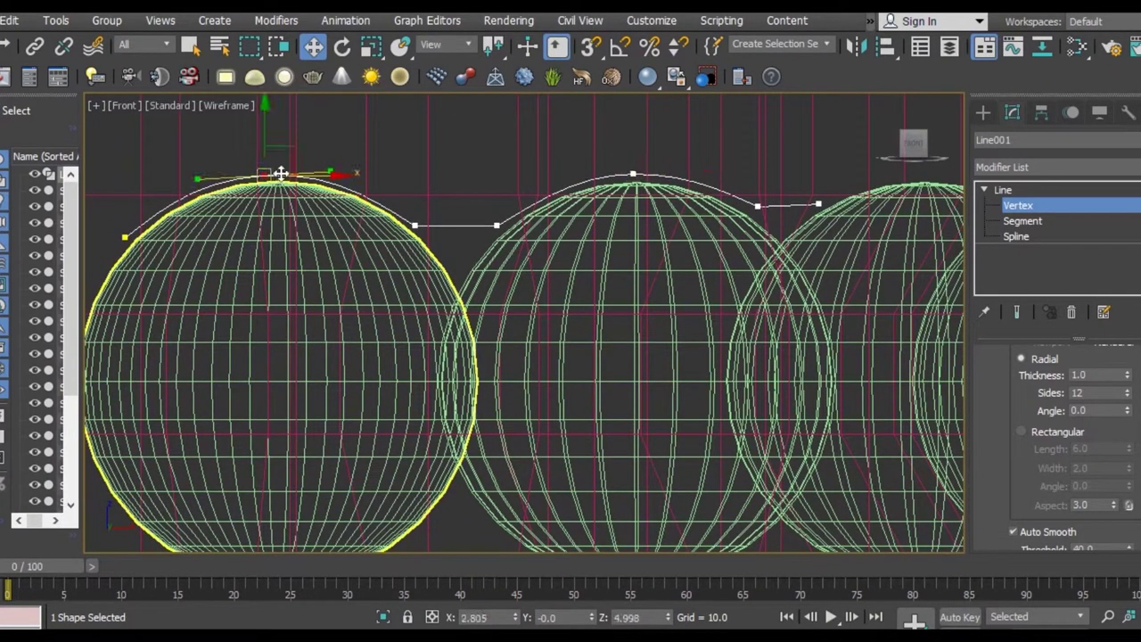
pyautogui.click(413, 224)
pyautogui.moveTo(425, 218)
pyautogui.mouseDown()
pyautogui.moveTo(416, 193)
pyautogui.moveTo(449, 220)
pyautogui.mouseUp()
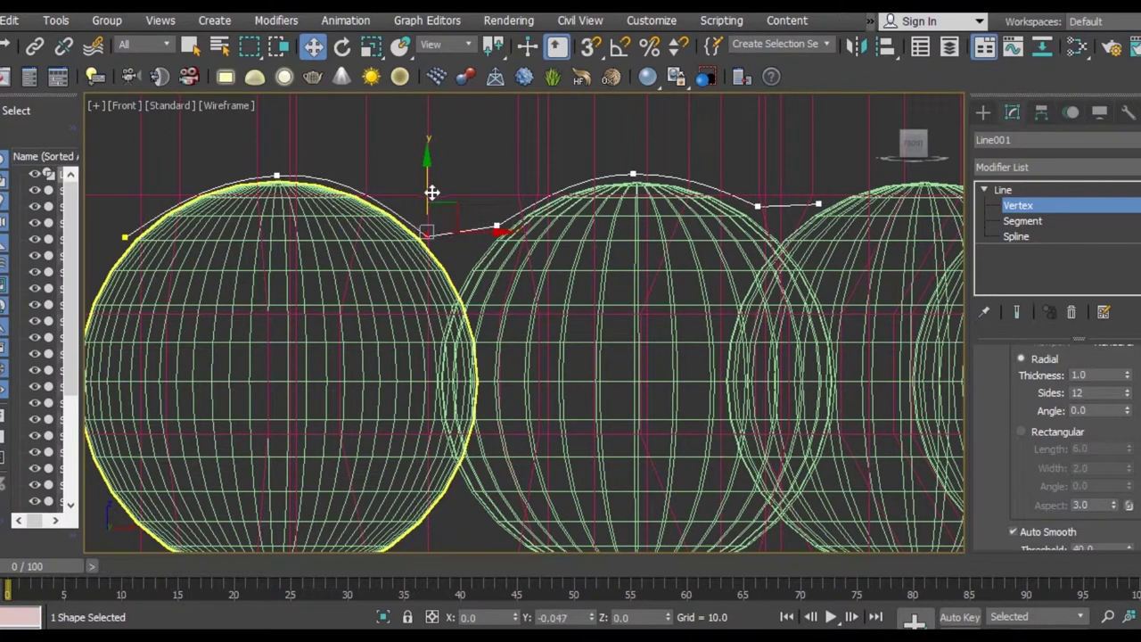
pyautogui.click(276, 176)
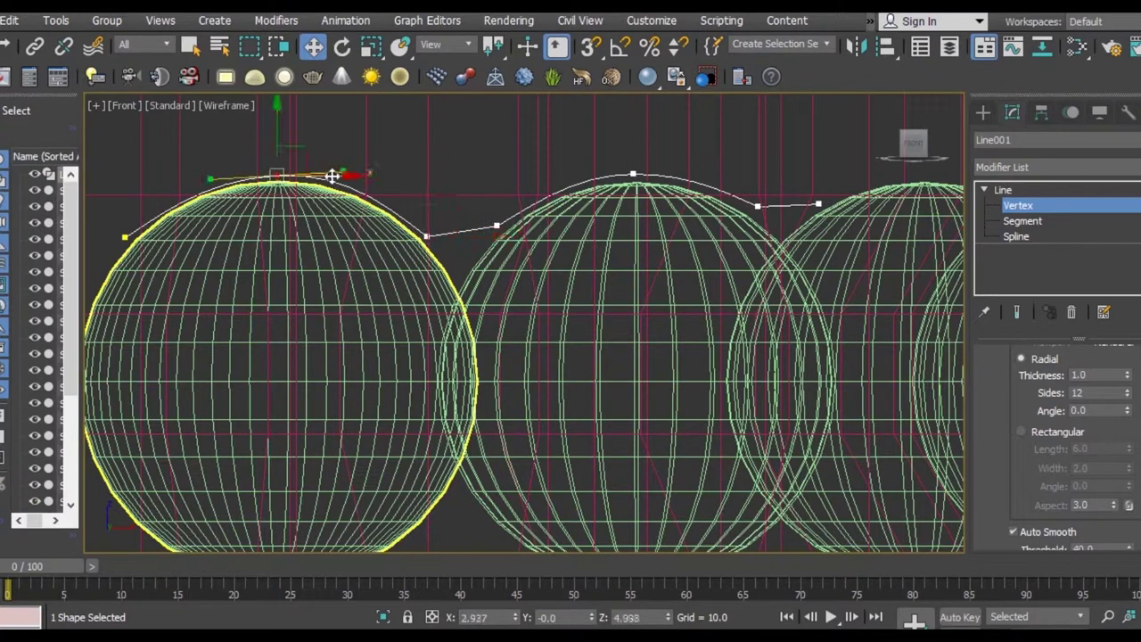
pyautogui.click(497, 225)
pyautogui.moveTo(522, 204); pyautogui.dragTo(515, 216)
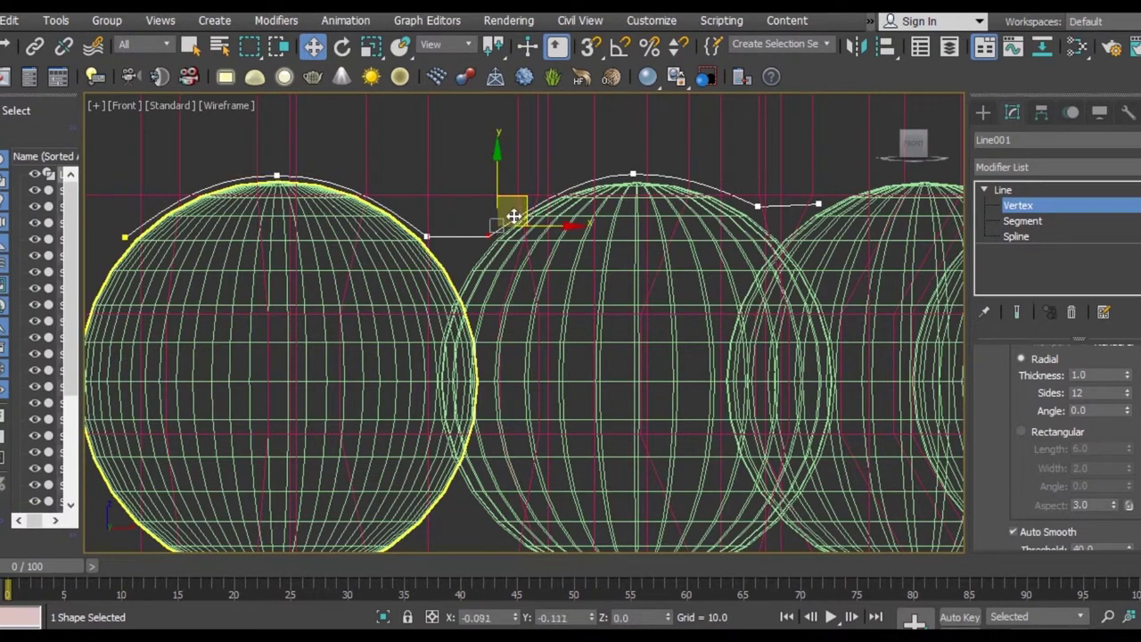
# Lower the middle sphere's top vertex slightly to hug the sphere
pyautogui.click(632, 174)
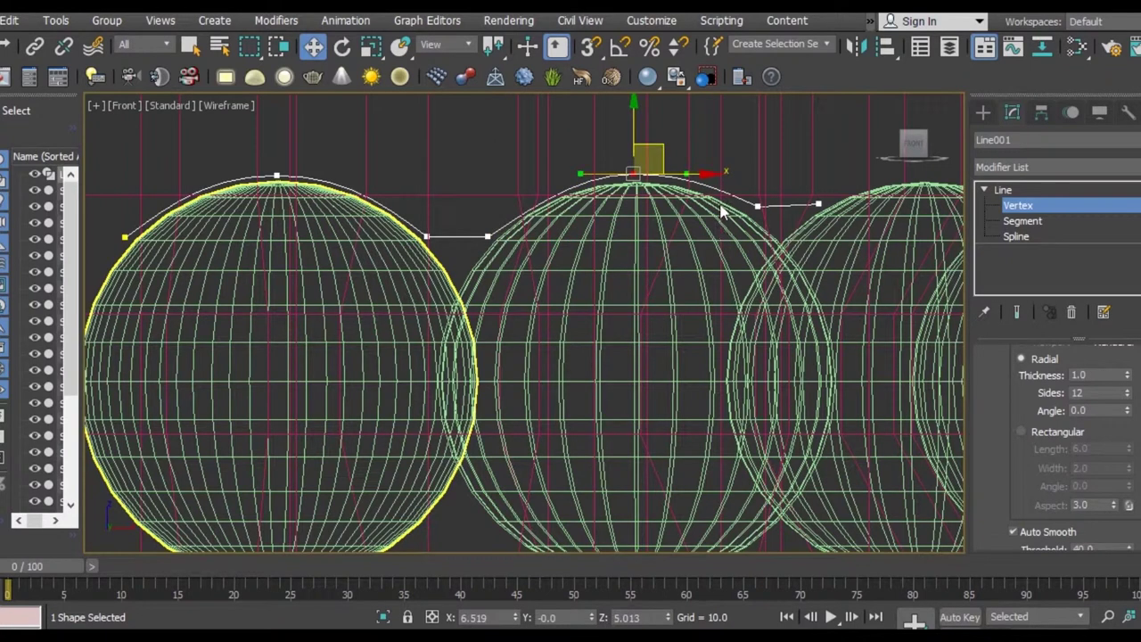
pyautogui.moveTo(675, 170); pyautogui.dragTo(606, 178, button='middle')
pyautogui.scroll(2, 545, 122)
pyautogui.moveTo(545, 122); pyautogui.dragTo(544, 133)
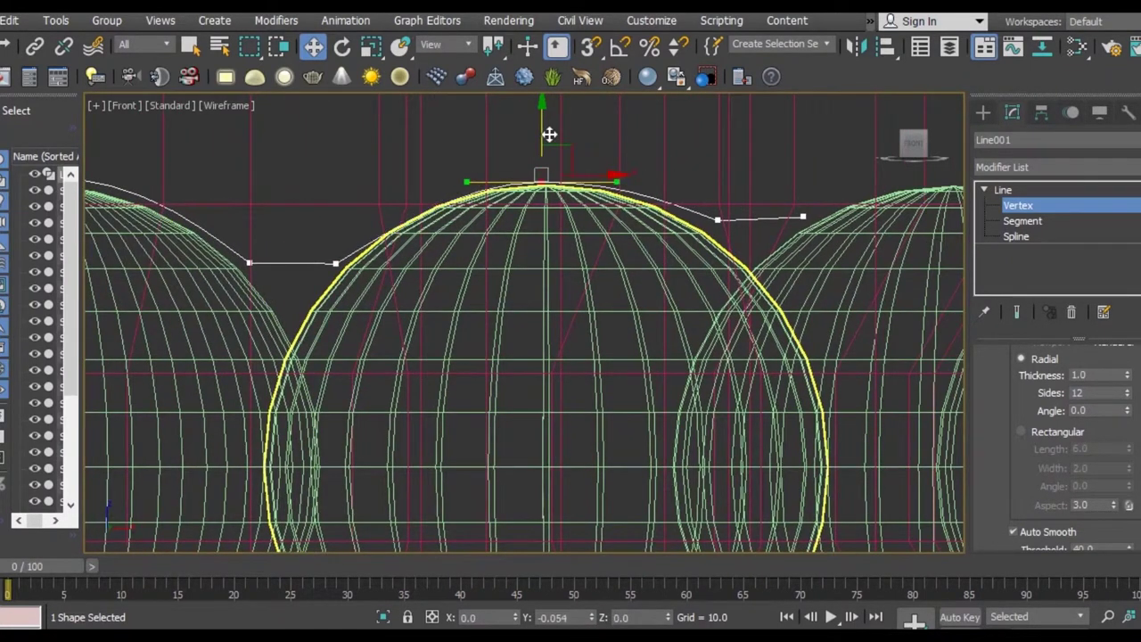
pyautogui.moveTo(464, 178); pyautogui.dragTo(452, 181)
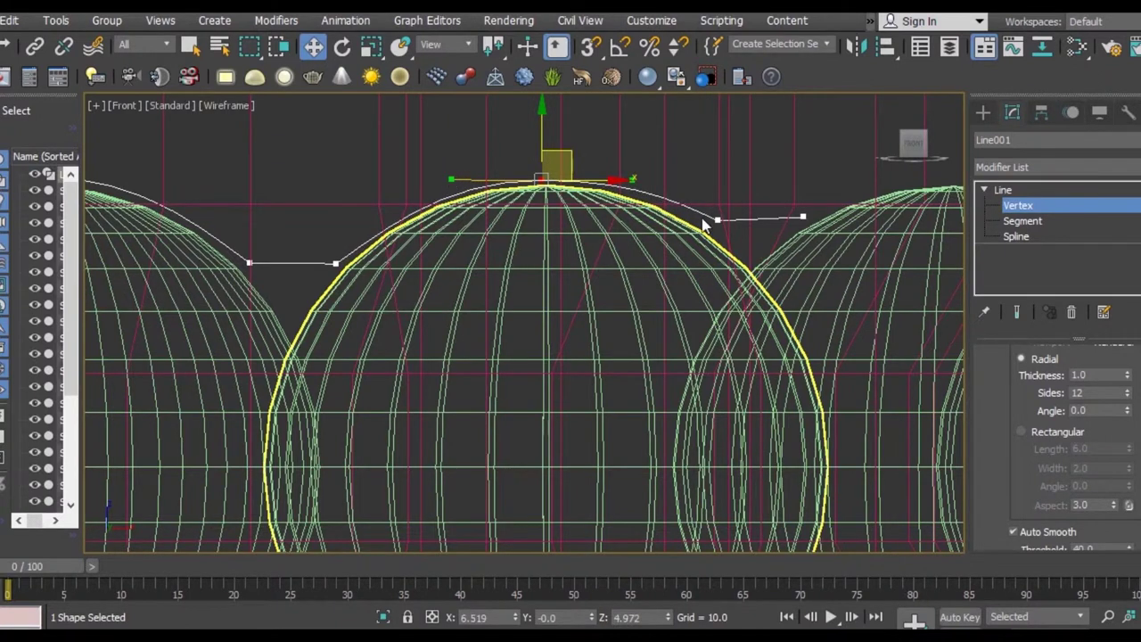
# Lower the vertex right of the middle top and move the next one down to dip level
pyautogui.moveTo(704, 225); pyautogui.dragTo(592, 200, button='middle')
pyautogui.click(604, 194)
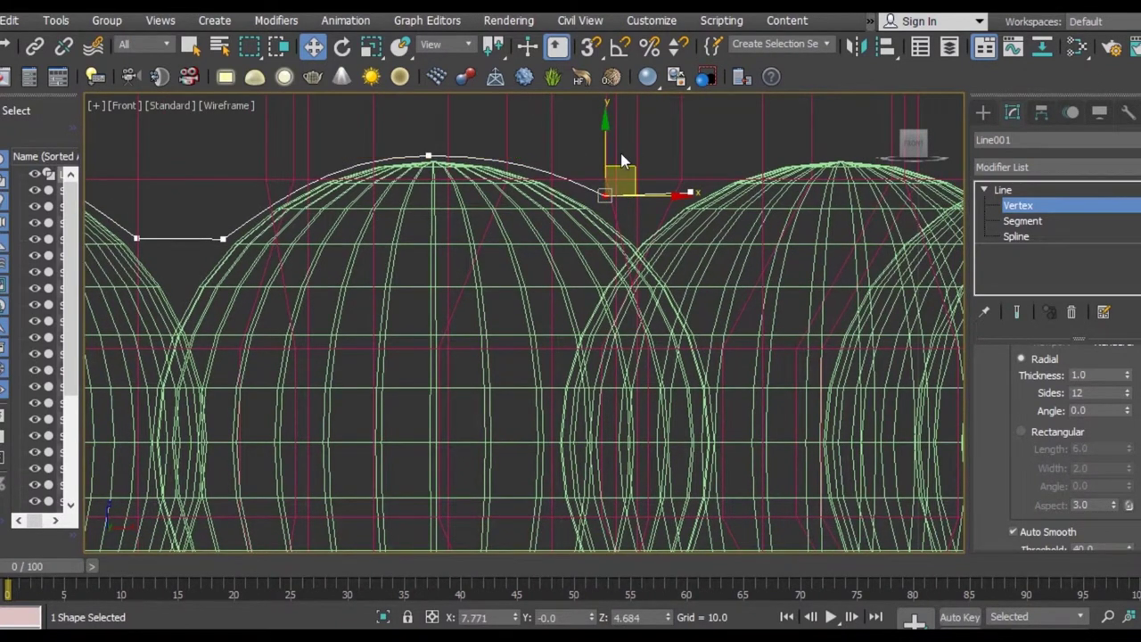
pyautogui.scroll(-2, 617, 167)
pyautogui.moveTo(621, 185); pyautogui.dragTo(580, 162, button='middle')
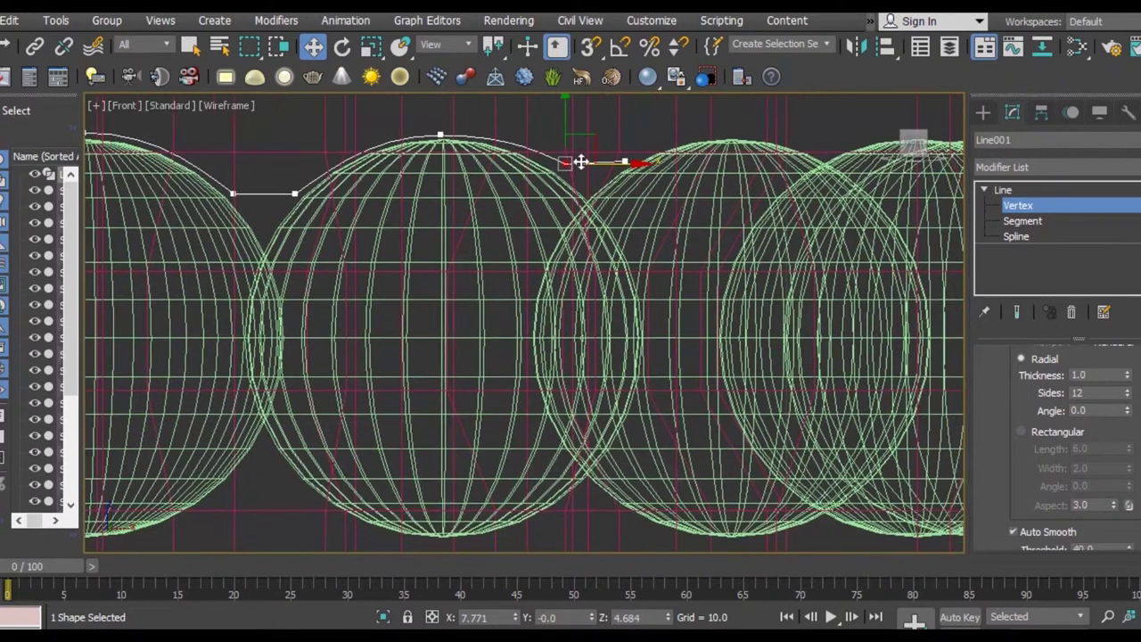
pyautogui.moveTo(565, 118); pyautogui.dragTo(565, 128)
pyautogui.click(622, 161)
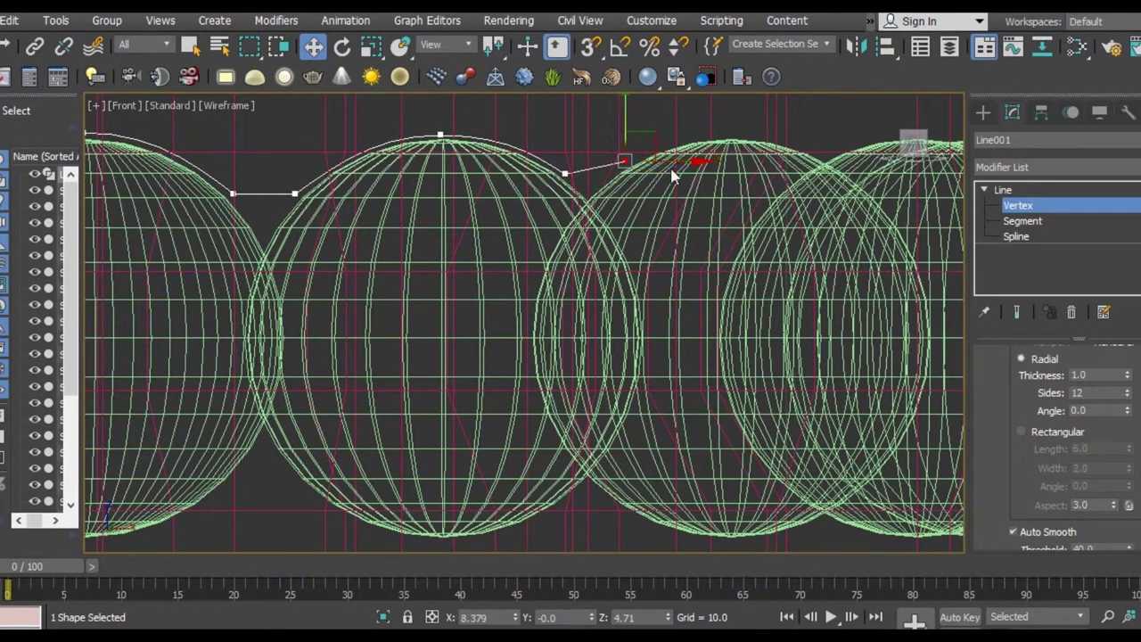
pyautogui.moveTo(672, 166); pyautogui.dragTo(724, 165)
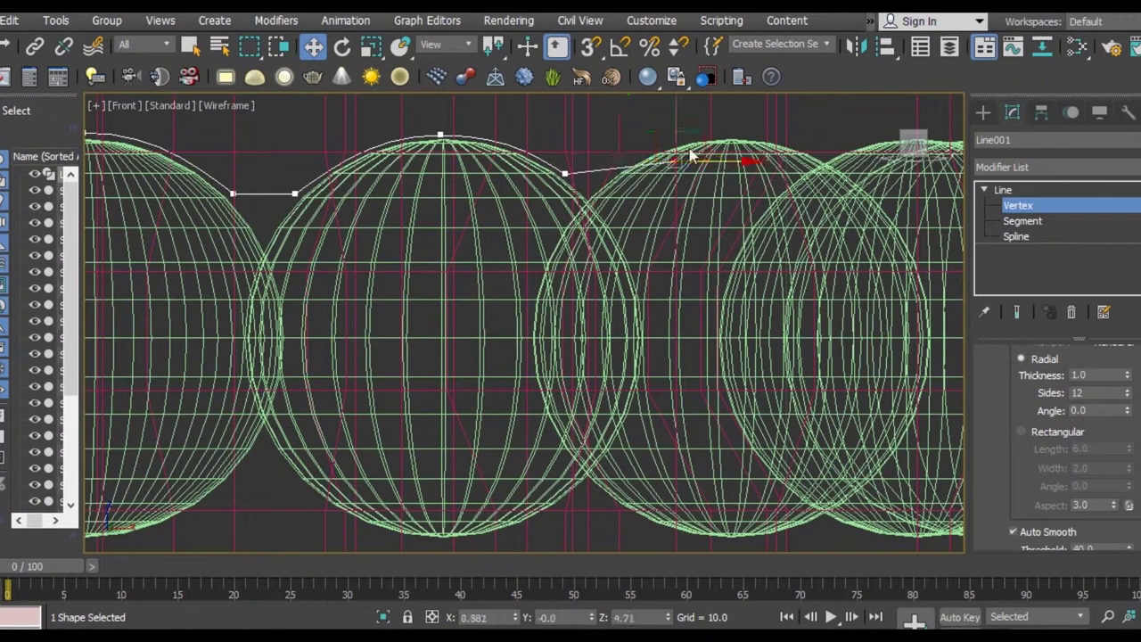
pyautogui.moveTo(700, 159); pyautogui.dragTo(677, 158, button='middle')
pyautogui.moveTo(654, 120); pyautogui.dragTo(668, 173)
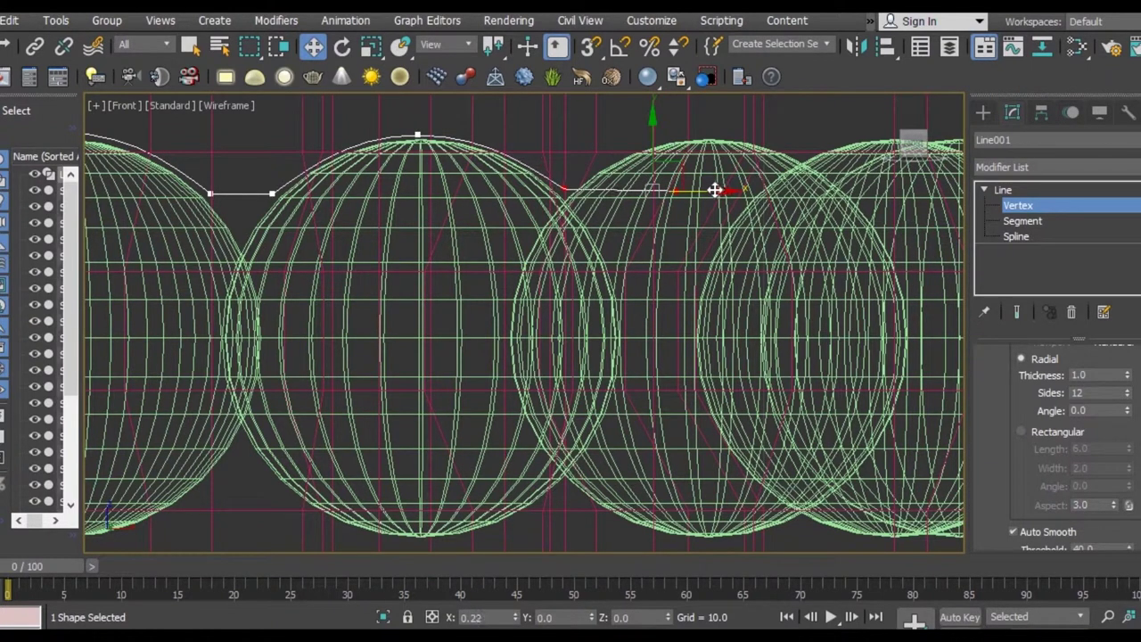
pyautogui.scroll(-2, 693, 208)
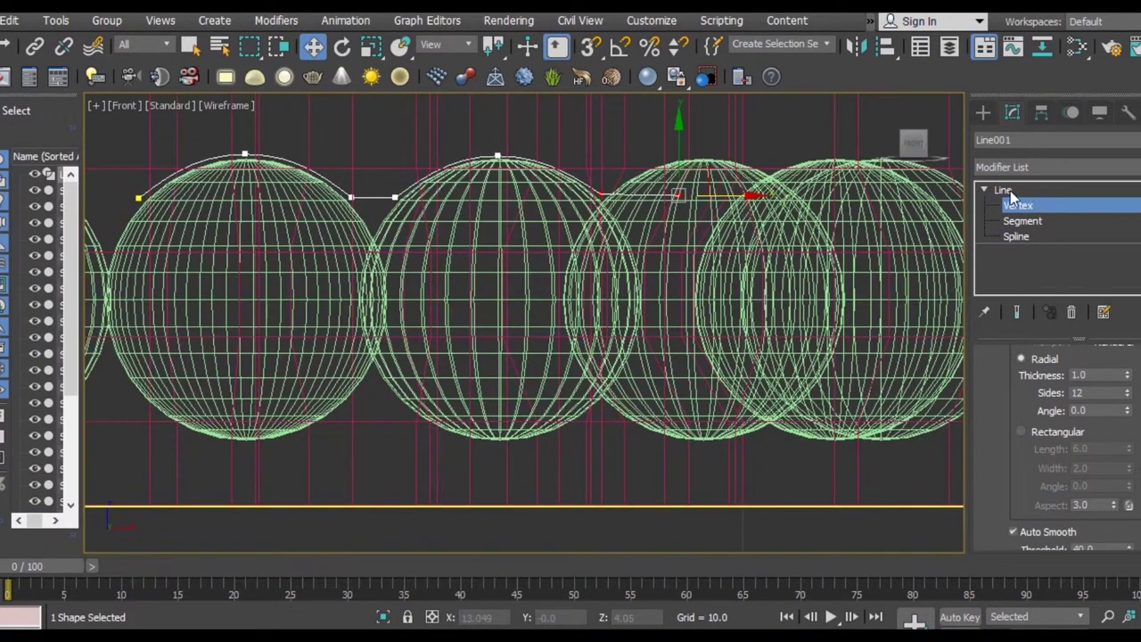
# Check the wave's end vertex, then return Line001 to whole-object Line level
pyautogui.click(1003, 190)
pyautogui.scroll(-5, 258, 347)
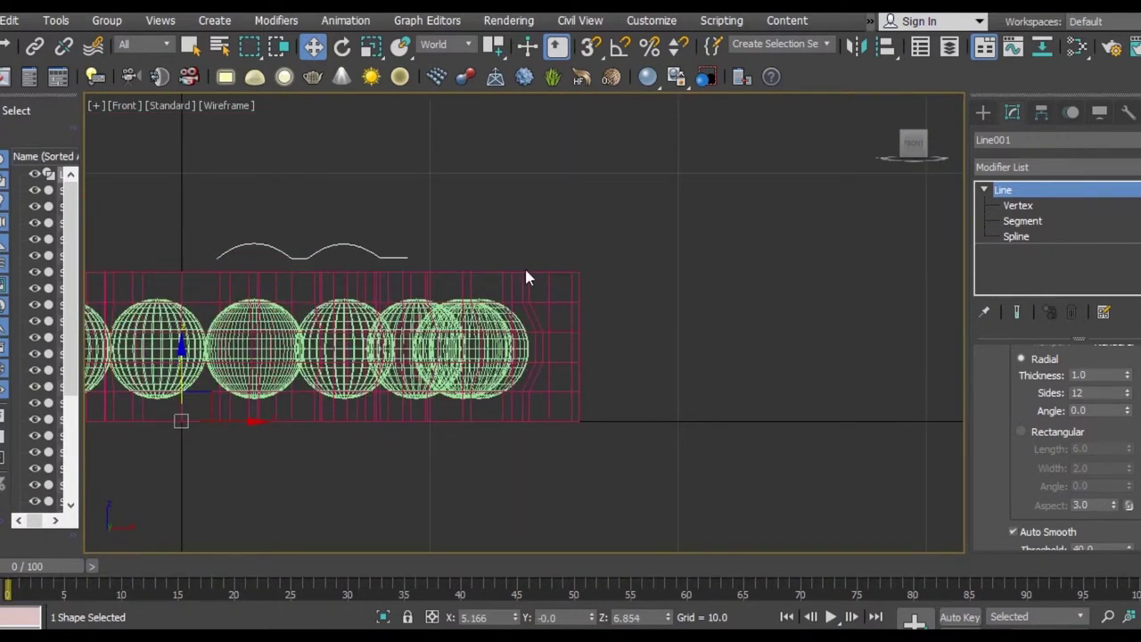
pyautogui.click(1018, 206)
pyautogui.scroll(2, 465, 254)
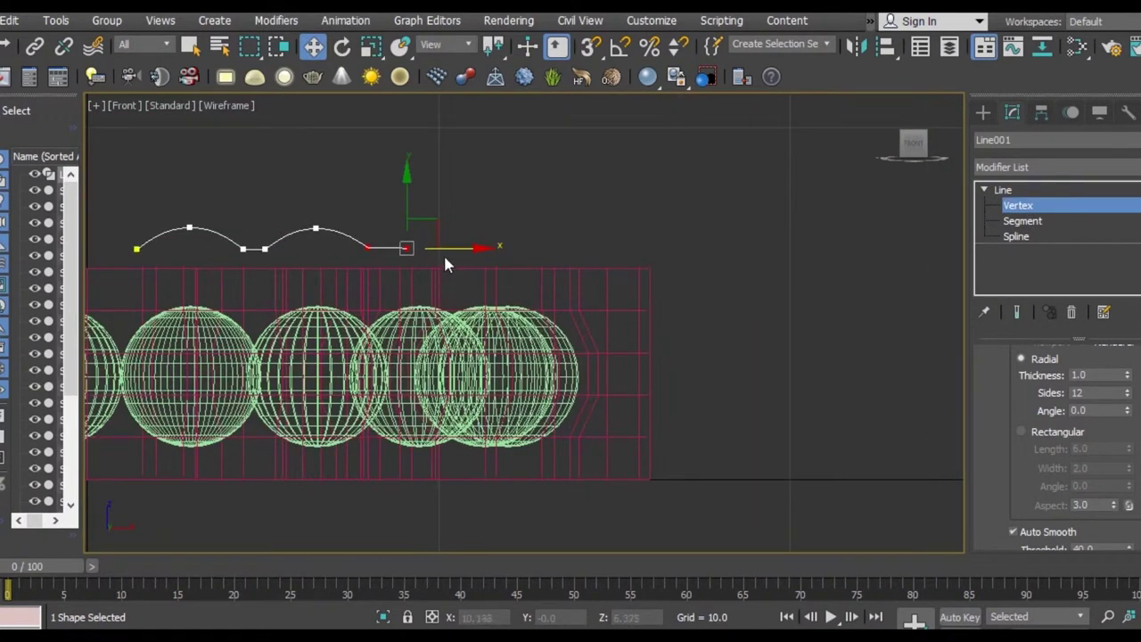
pyautogui.click(408, 248)
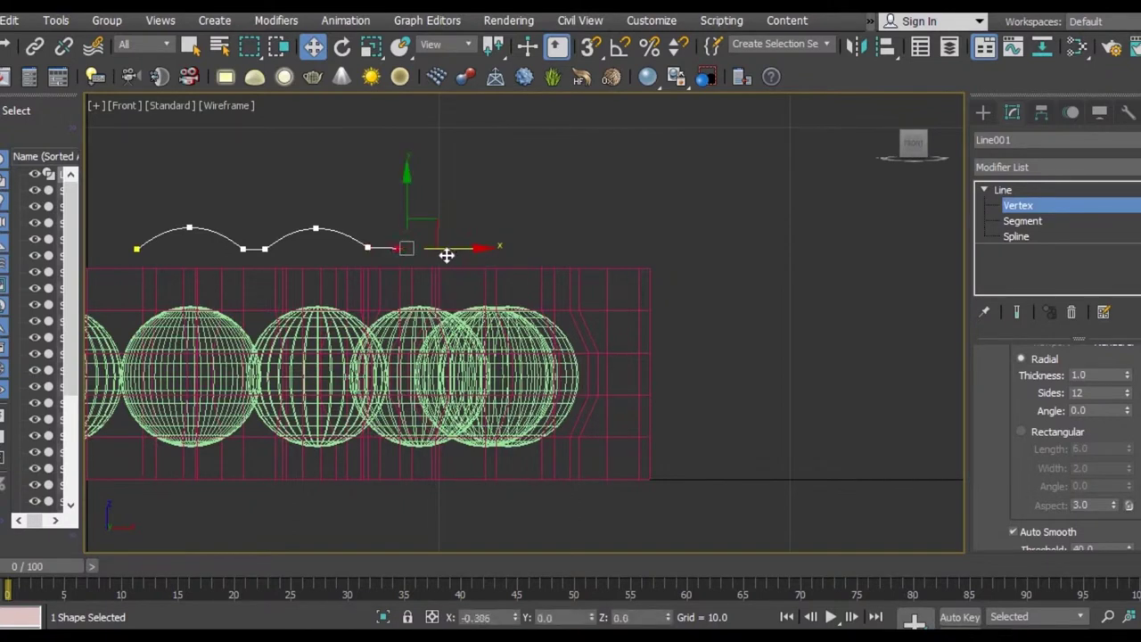
pyautogui.press('1')
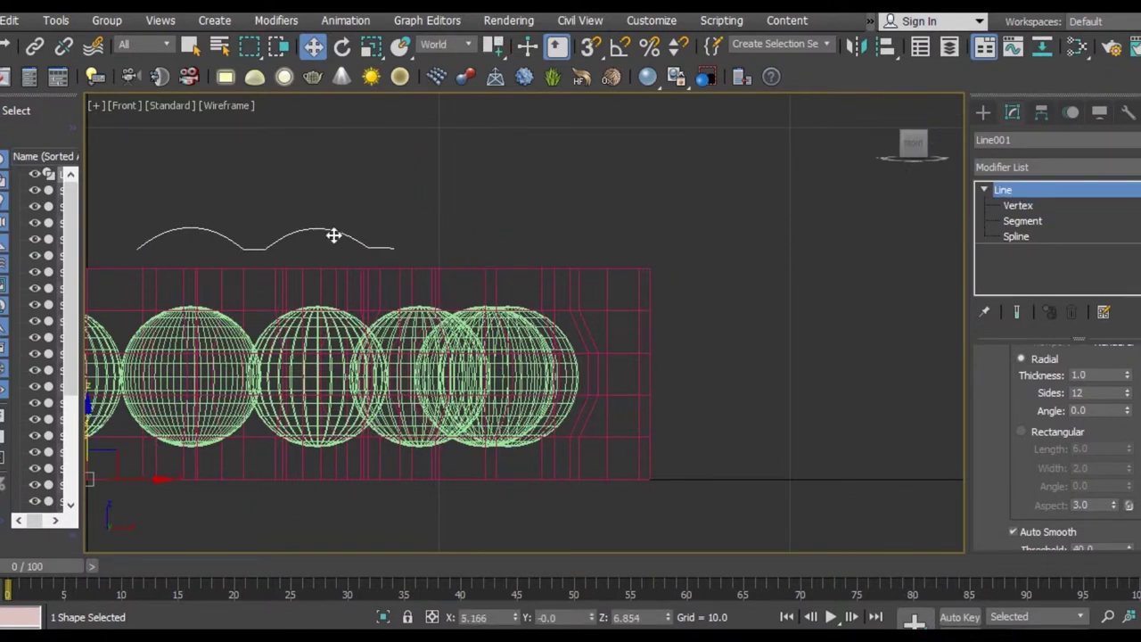
pyautogui.scroll(-2, 419, 270)
pyautogui.click(984, 190)
# Adjust Line001's pivot, then Shift-drag to clone ten end-to-end copies of the wave
pyautogui.click(1041, 112)
pyautogui.click(1060, 237)
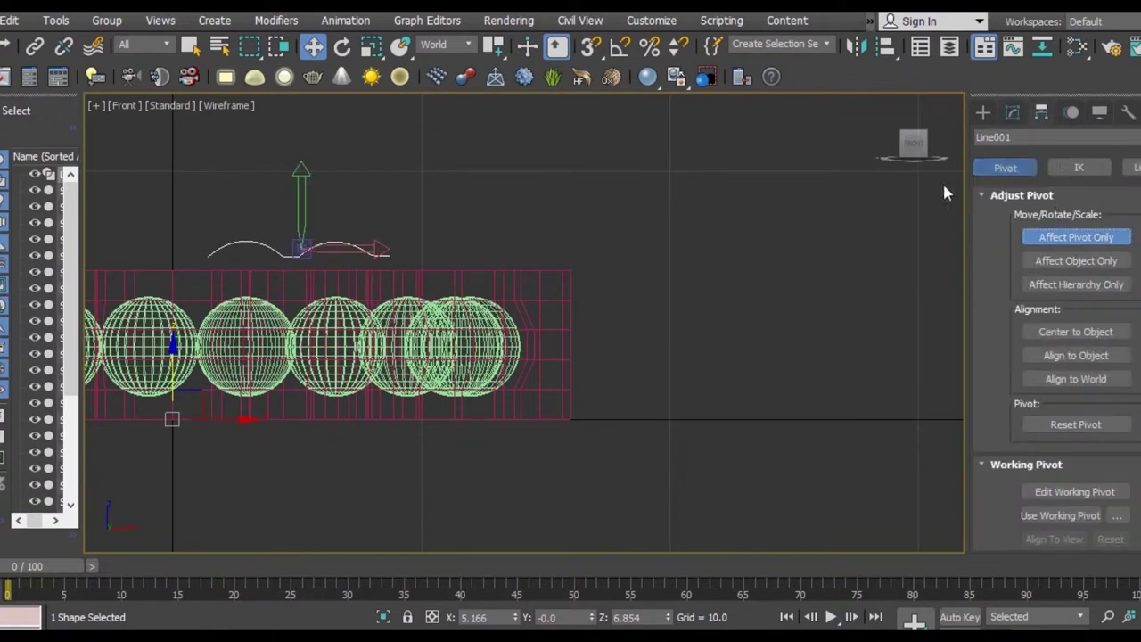
pyautogui.click(1074, 237)
pyautogui.moveTo(380, 252)
pyautogui.keyDown('shift'); pyautogui.mouseDown()
pyautogui.moveTo(549, 256)
pyautogui.moveTo(623, 335)
pyautogui.mouseUp(); pyautogui.keyUp('shift')
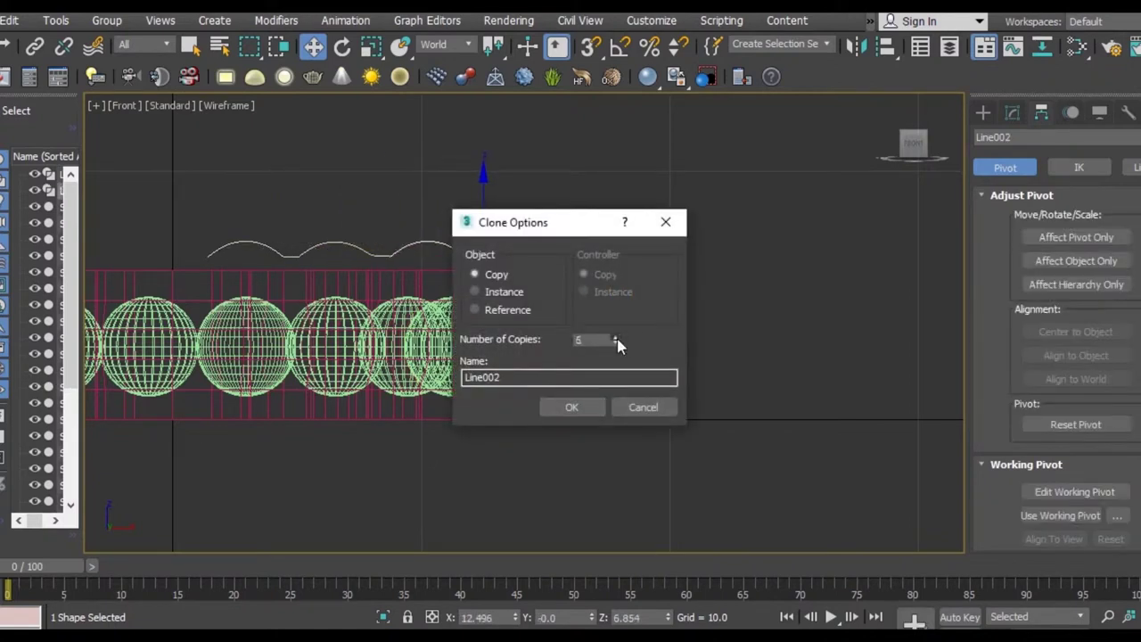
pyautogui.click(571, 406)
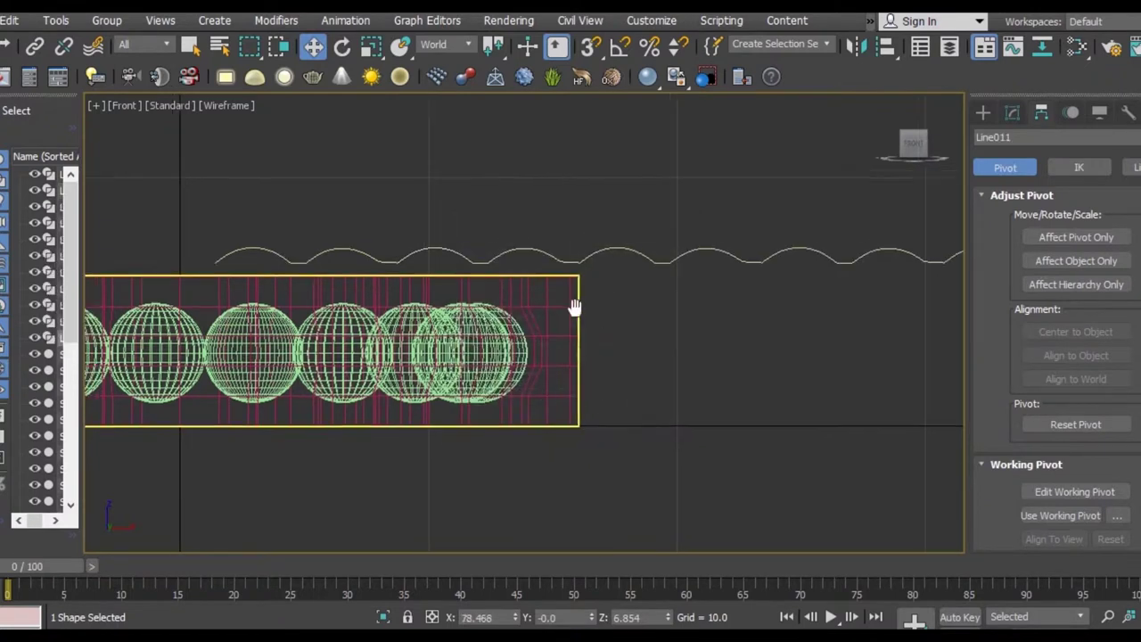
# Attach Line002 through Line011 into Line001 with Attach Mult. and enter Vertex level
pyautogui.scroll(3, 573, 301)
pyautogui.click(454, 298)
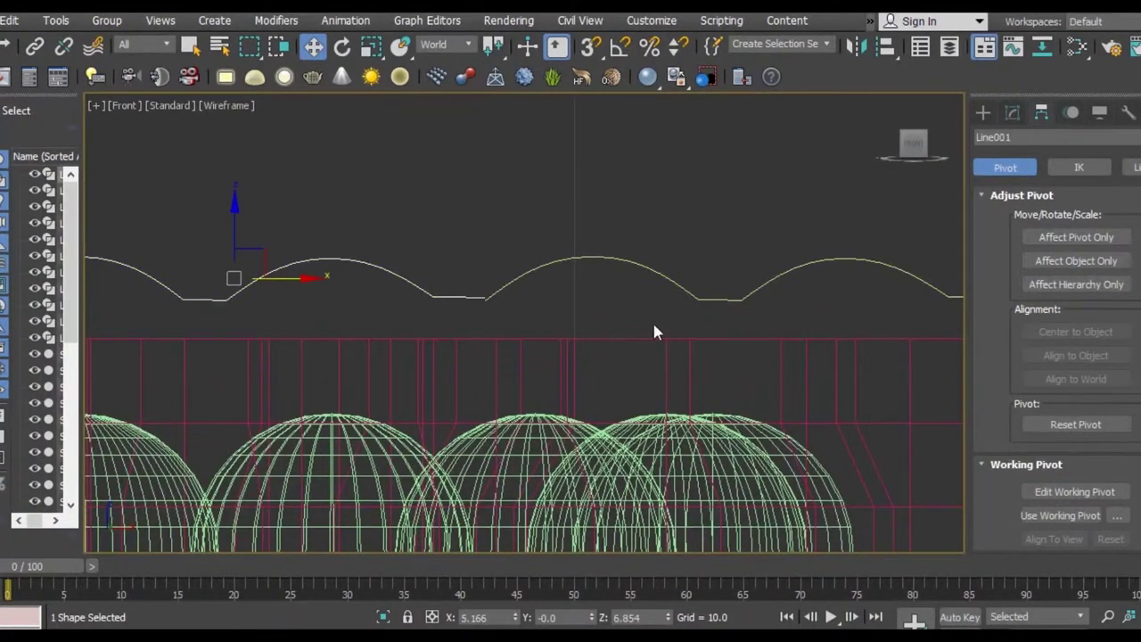
pyautogui.scroll(-2, 654, 326)
pyautogui.click(1012, 114)
pyautogui.scroll(1, 1025, 417)
pyautogui.scroll(1, 1024, 417)
pyautogui.scroll(-5, 1025, 417)
pyautogui.scroll(-3, 1024, 417)
pyautogui.scroll(-2, 1026, 421)
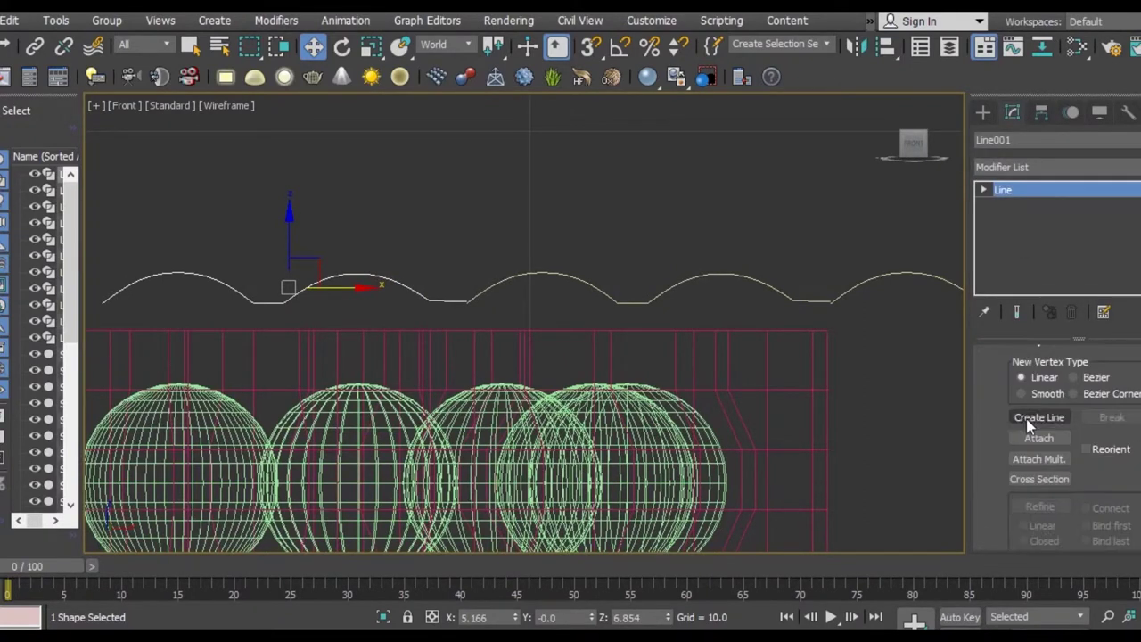
pyautogui.click(1050, 458)
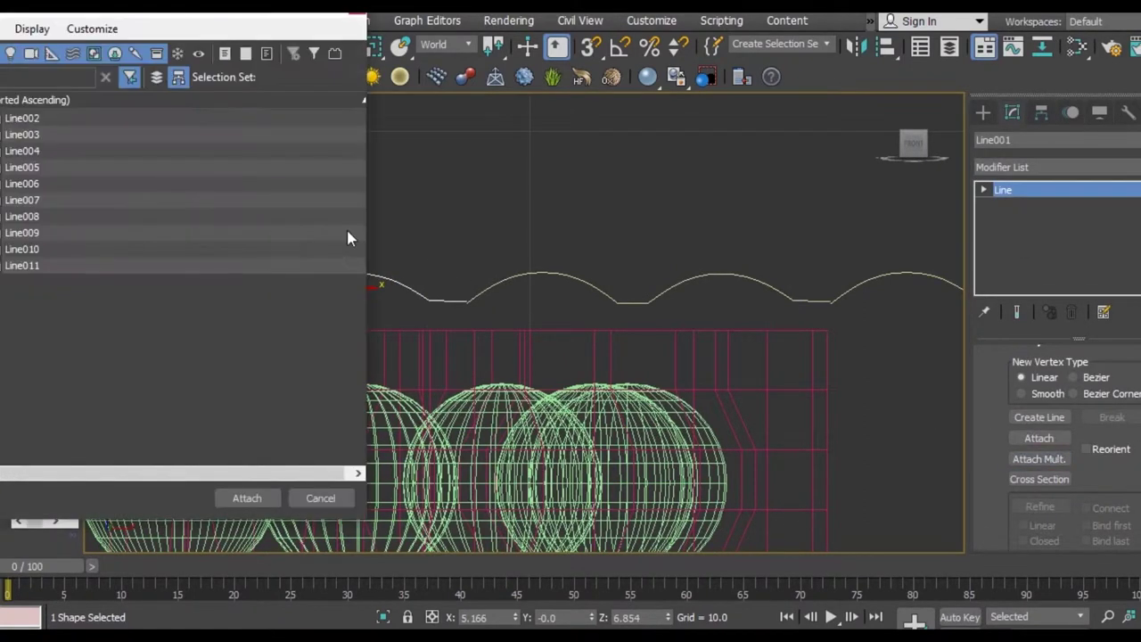
pyautogui.click(27, 118)
pyautogui.keyDown('shift'); pyautogui.click(32, 266); pyautogui.keyUp('shift')
pyautogui.click(251, 498)
pyautogui.click(983, 189)
pyautogui.click(1017, 205)
pyautogui.scroll(2, 498, 272)
# Select all of Line001's vertices and weld them with a 56.1 threshold
pyautogui.moveTo(492, 310); pyautogui.dragTo(443, 274)
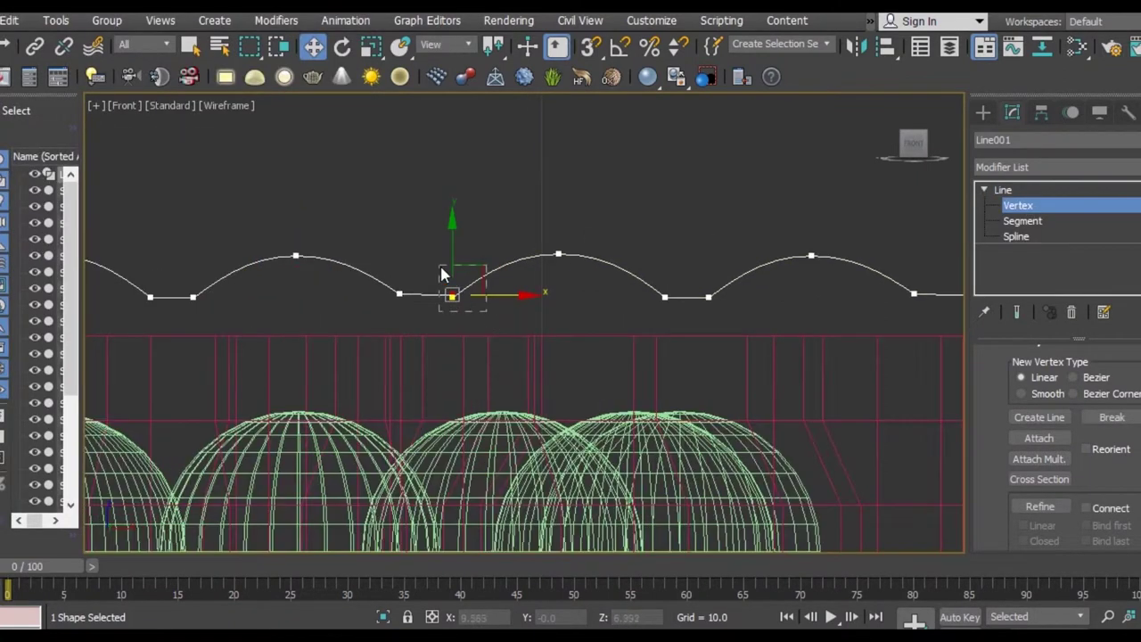
pyautogui.scroll(-1, 1089, 446)
pyautogui.scroll(-1, 1089, 446)
pyautogui.scroll(-1, 1089, 448)
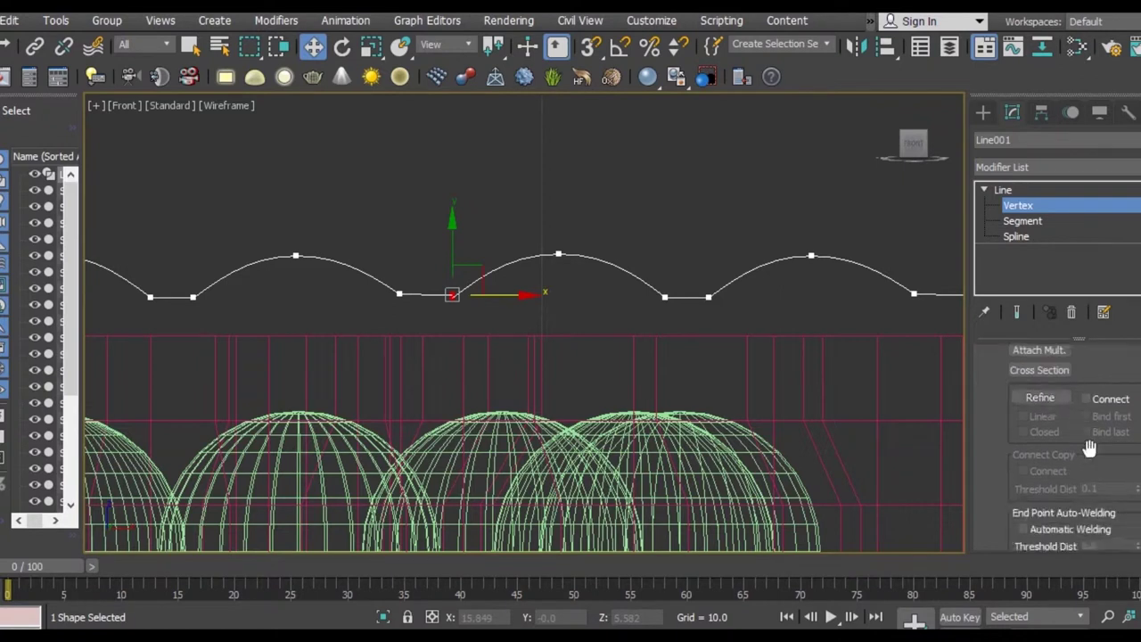
pyautogui.scroll(-1, 1089, 447)
pyautogui.moveTo(1135, 421); pyautogui.dragTo(1125, 411)
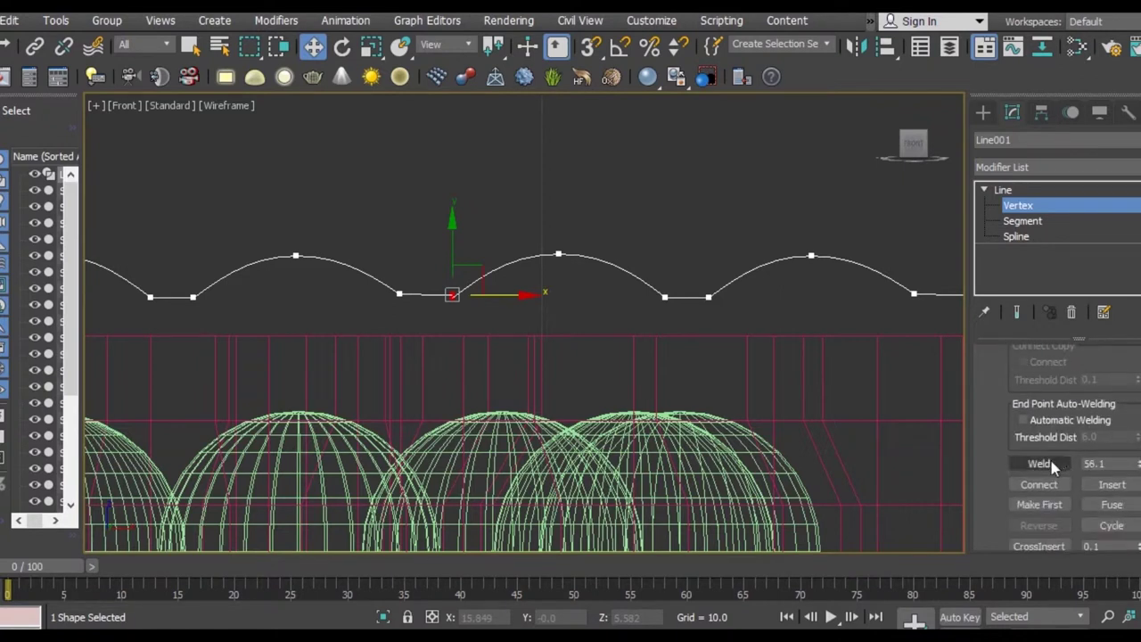
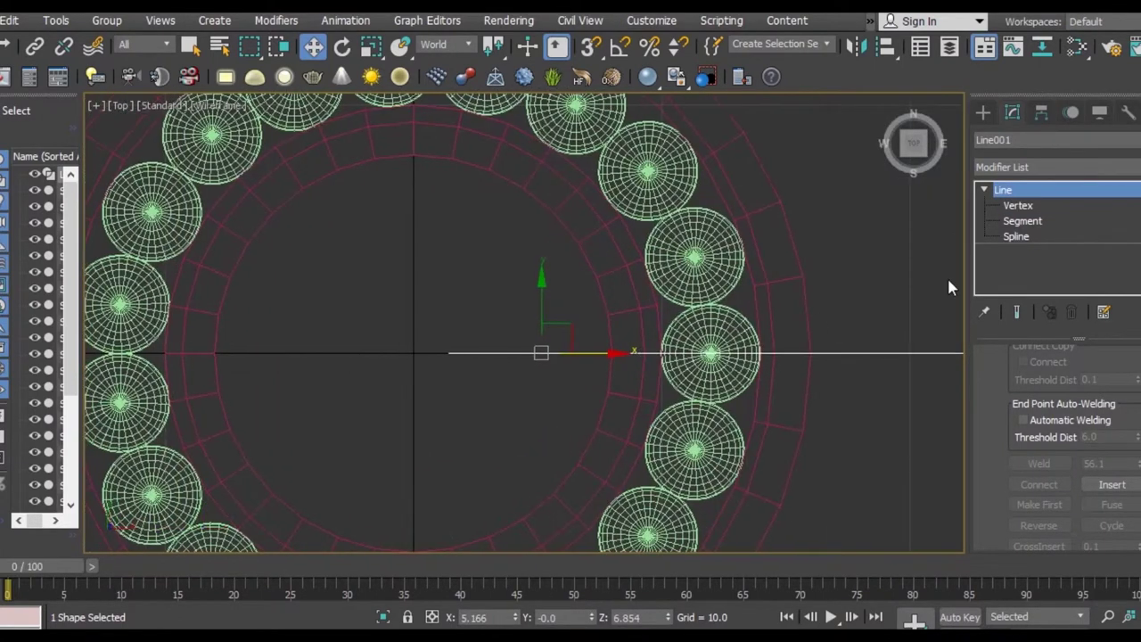
# With Affect Pivot Only, slide Line001's pivot along X to the bearing ring's centre
pyautogui.click(1041, 112)
pyautogui.click(1053, 238)
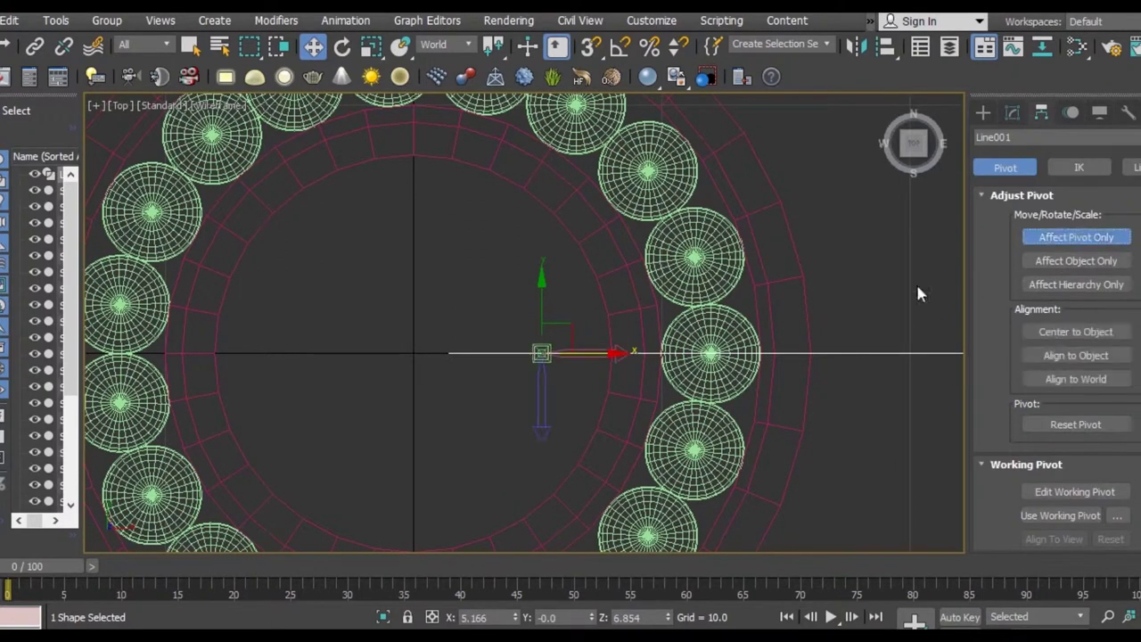
pyautogui.scroll(2, 597, 361)
pyautogui.moveTo(620, 342); pyautogui.dragTo(451, 346)
pyautogui.click(1076, 237)
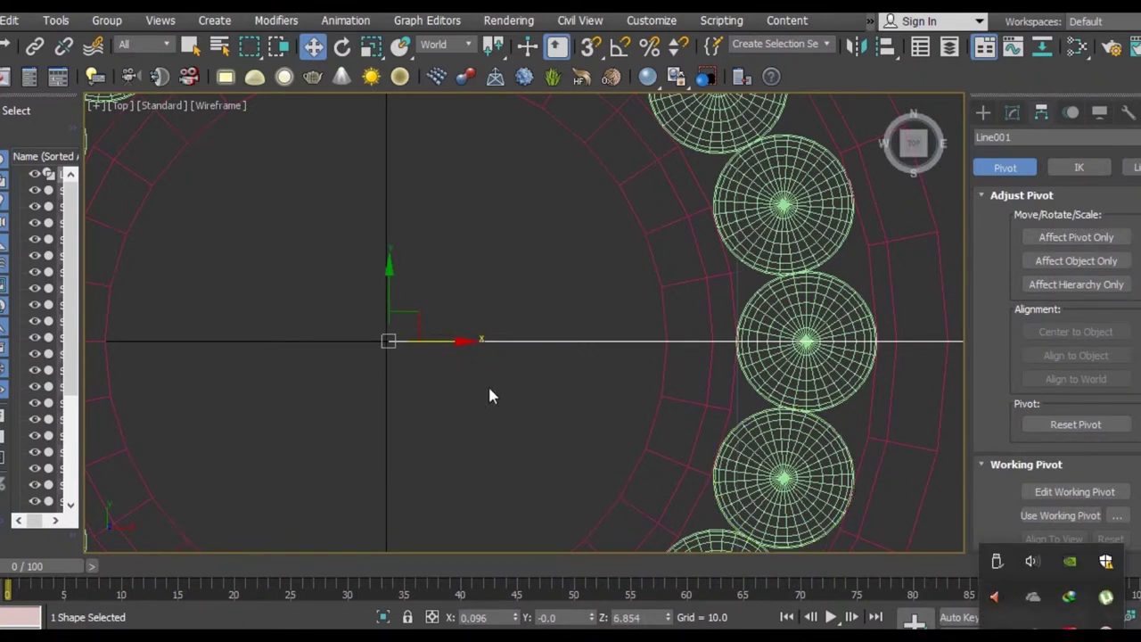
pyautogui.scroll(-5, 489, 395)
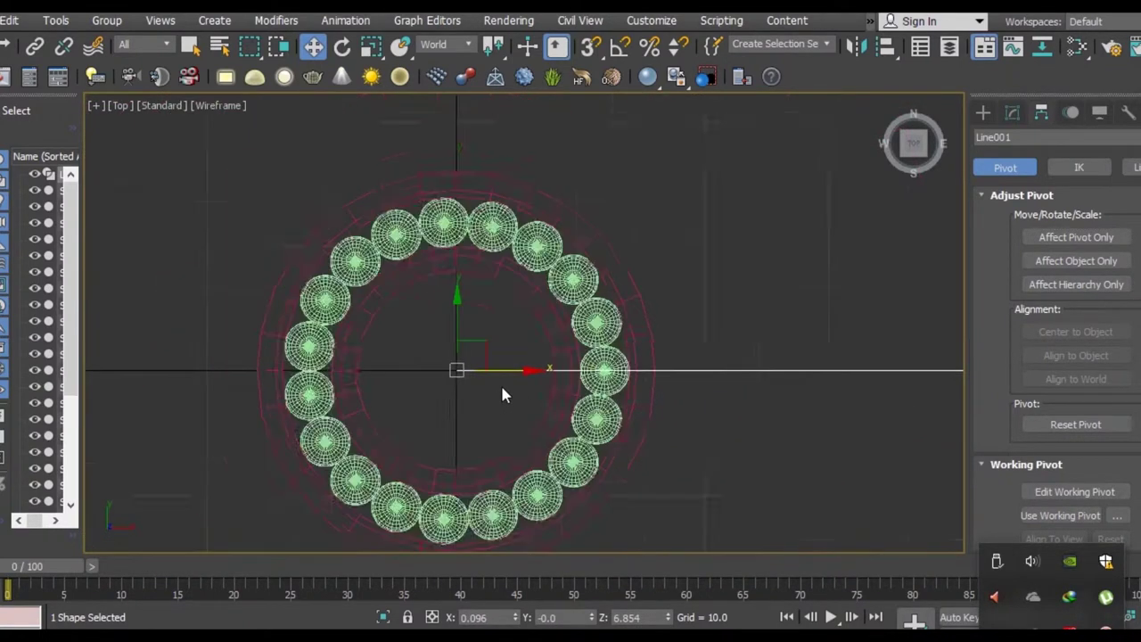
# Enable Line001 in renderer and viewport with a Rectangular cross-section
pyautogui.click(1010, 121)
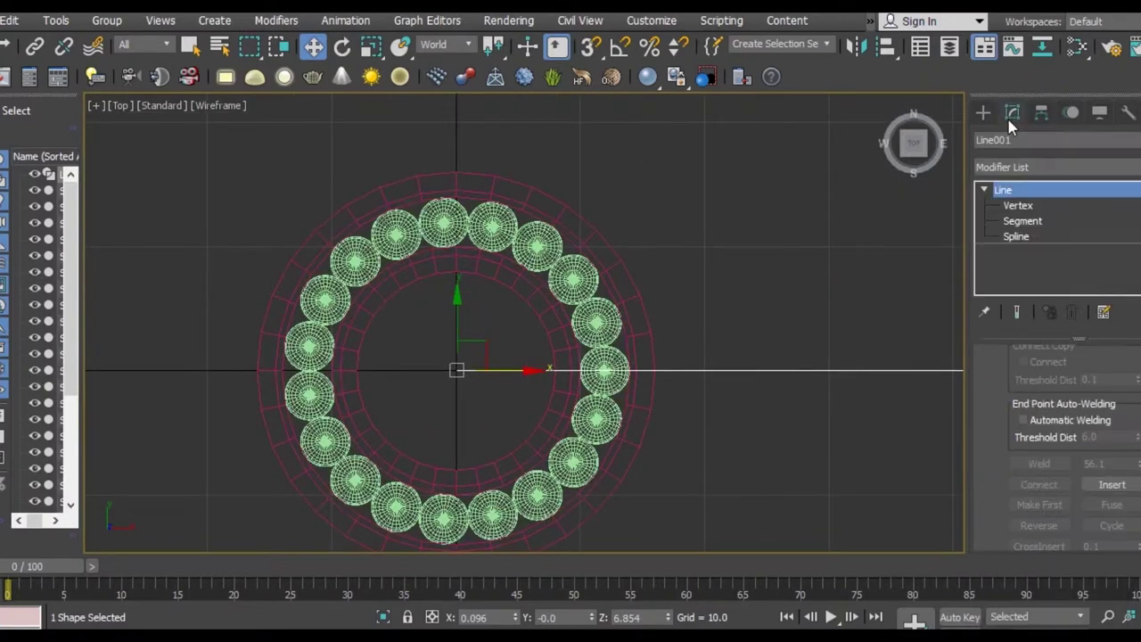
pyautogui.scroll(2, 993, 394)
pyautogui.scroll(2, 993, 396)
pyautogui.scroll(2, 992, 397)
pyautogui.scroll(2, 993, 397)
pyautogui.scroll(3, 994, 397)
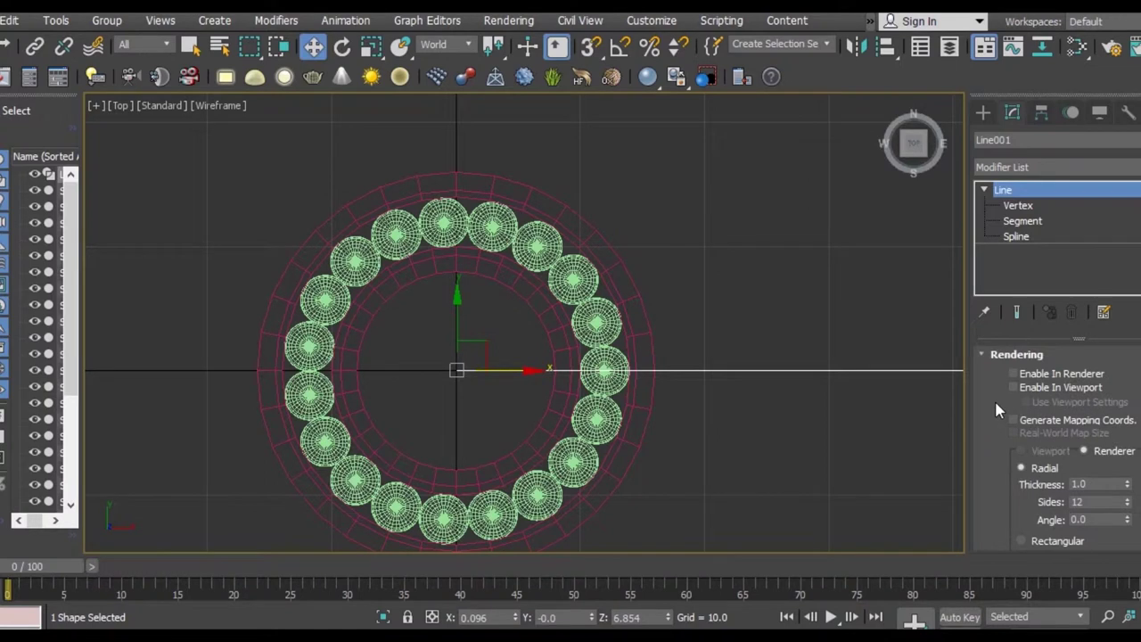
pyautogui.click(1013, 387)
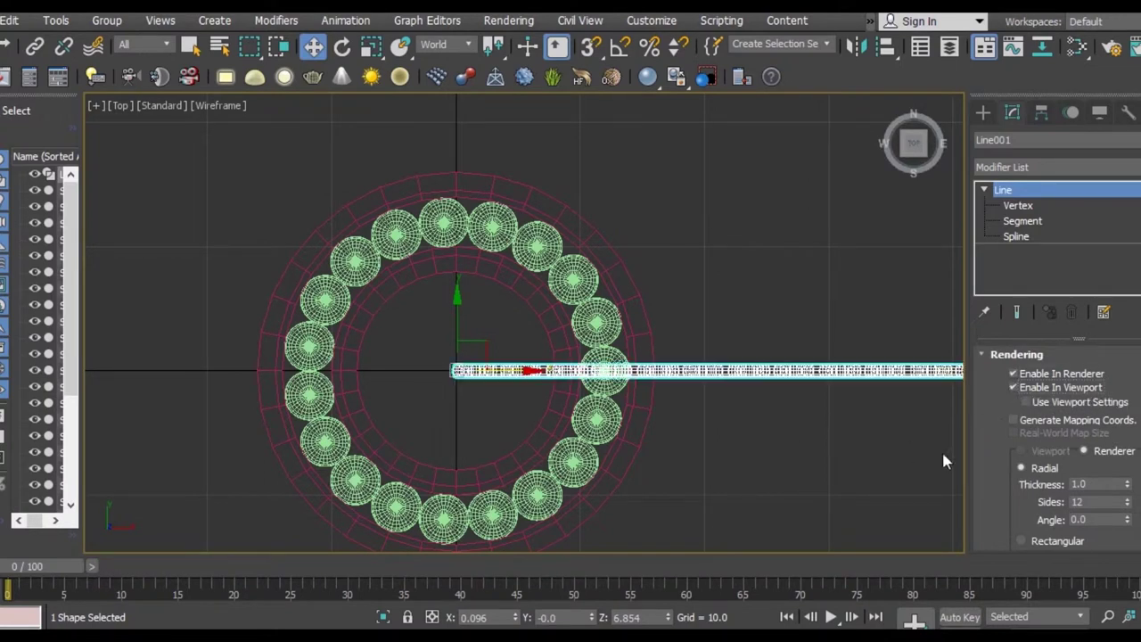
pyautogui.scroll(-1, 1040, 480)
pyautogui.click(1028, 516)
# Set the rectangular ribbon to Length 0.821 and Width 0.82, checking it in perspective
pyautogui.moveTo(916, 467); pyautogui.dragTo(862, 464, button='middle')
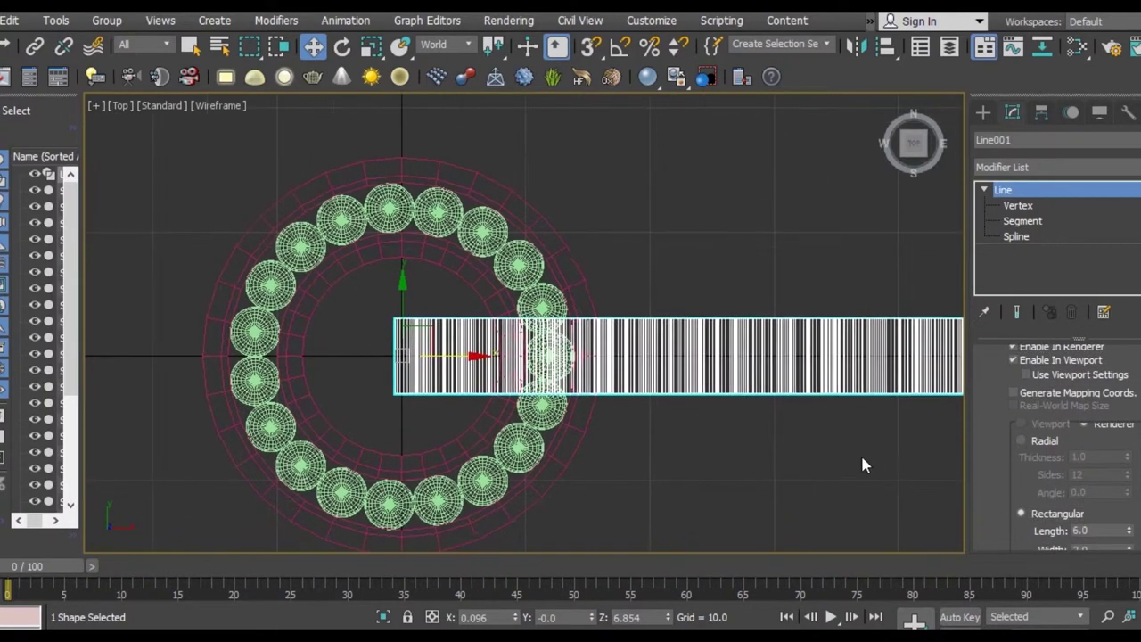
pyautogui.moveTo(1128, 530); pyautogui.dragTo(1128, 588)
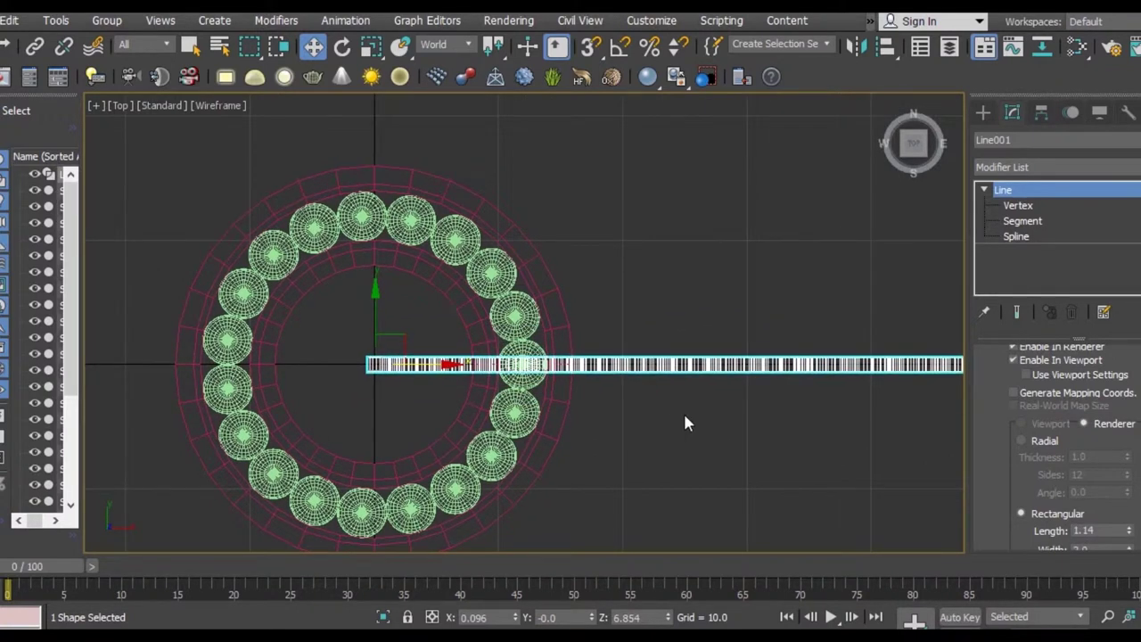
pyautogui.press('p')
pyautogui.scroll(3, 702, 367)
pyautogui.keyDown('alt'); pyautogui.moveTo(675, 341); pyautogui.dragTo(667, 311, button='middle'); pyautogui.keyUp('alt')
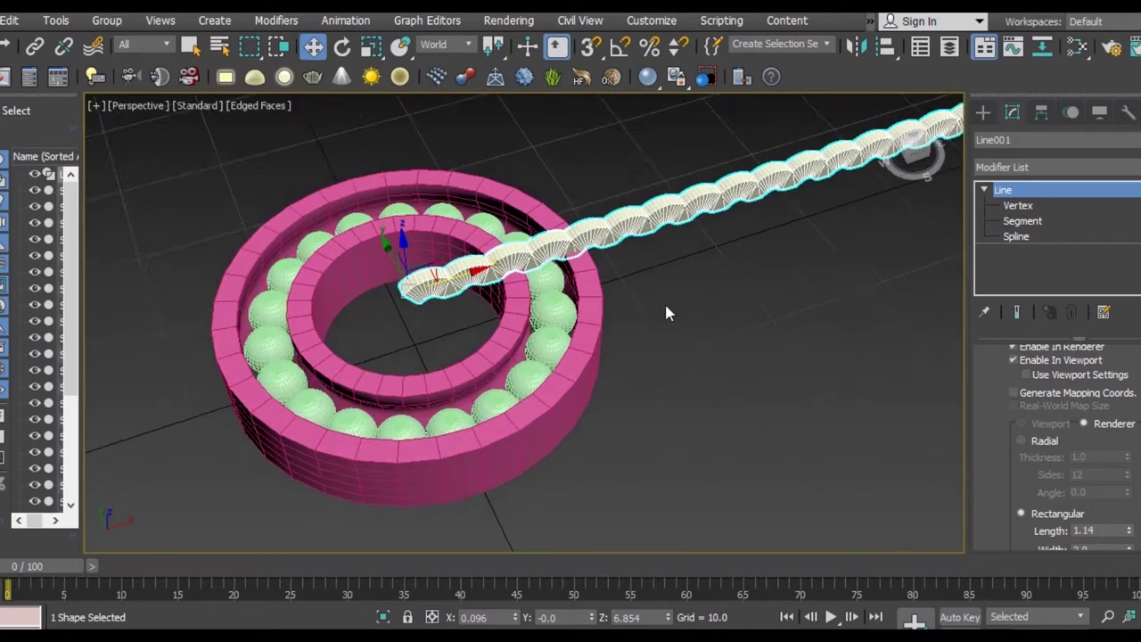
pyautogui.scroll(2, 667, 311)
pyautogui.scroll(-1, 1116, 508)
pyautogui.scroll(-1, 1115, 508)
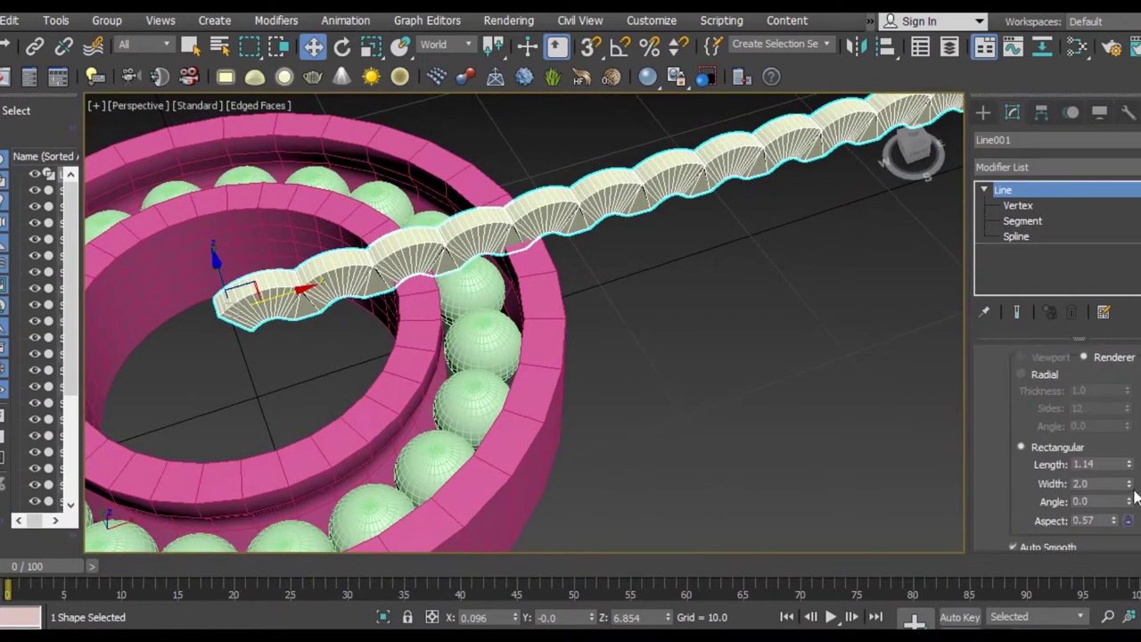
pyautogui.moveTo(1128, 483); pyautogui.dragTo(1129, 544)
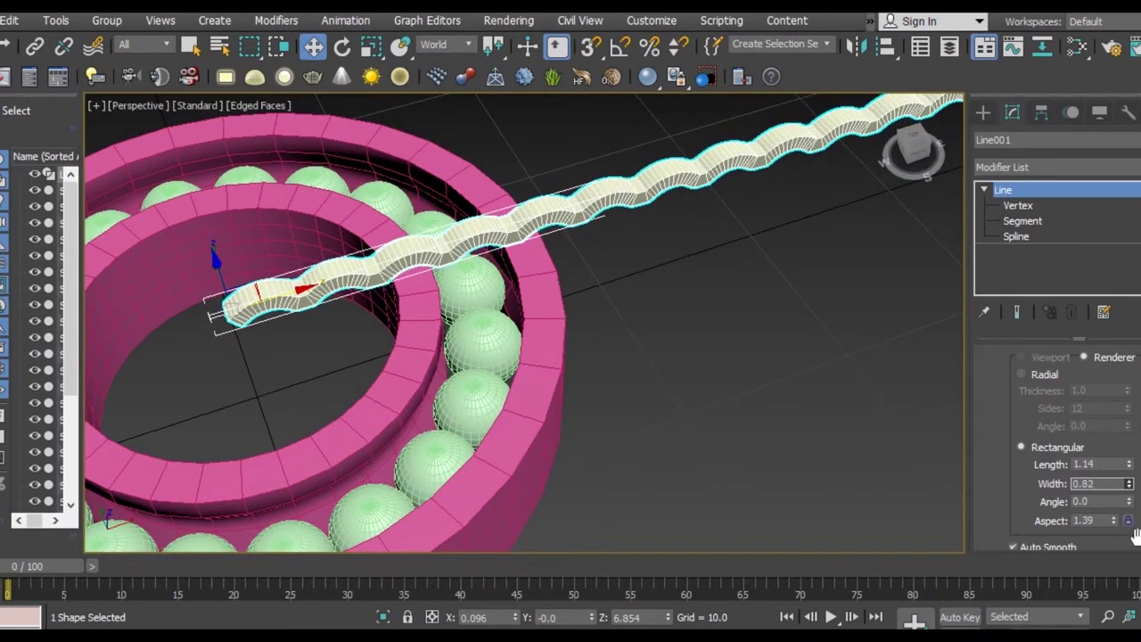
pyautogui.scroll(2, 489, 274)
pyautogui.scroll(2, 489, 275)
pyautogui.moveTo(493, 280)
pyautogui.keyDown('alt'); pyautogui.mouseDown(button='middle')
pyautogui.moveTo(517, 252)
pyautogui.moveTo(958, 392)
pyautogui.mouseUp(button='middle'); pyautogui.keyUp('alt')
pyautogui.moveTo(1128, 466); pyautogui.dragTo(1131, 489)
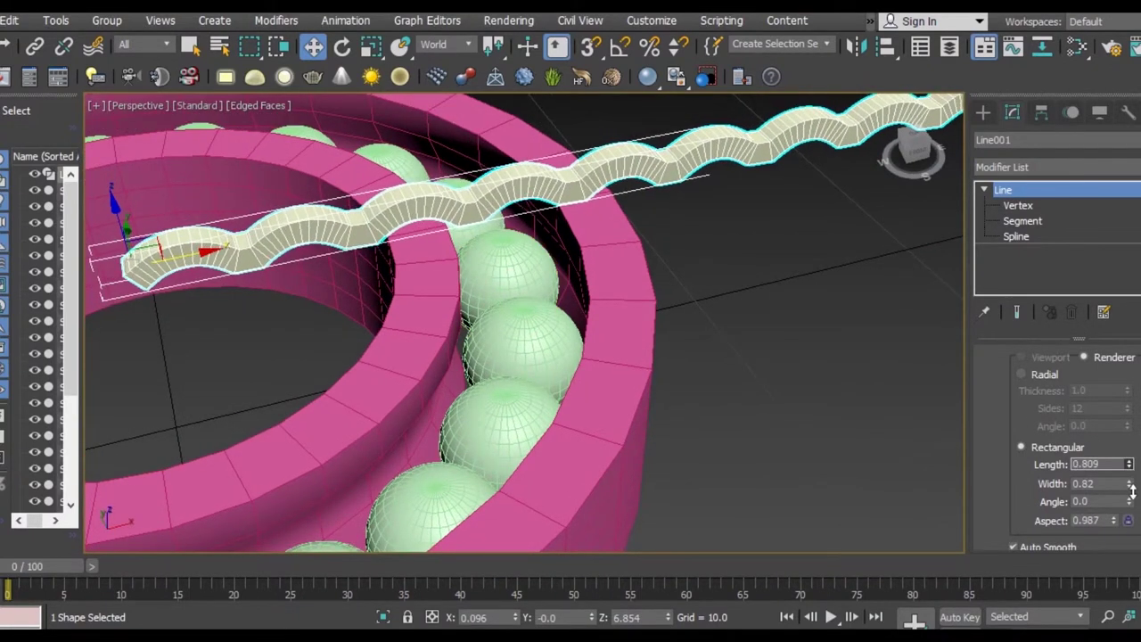
pyautogui.scroll(-5, 739, 288)
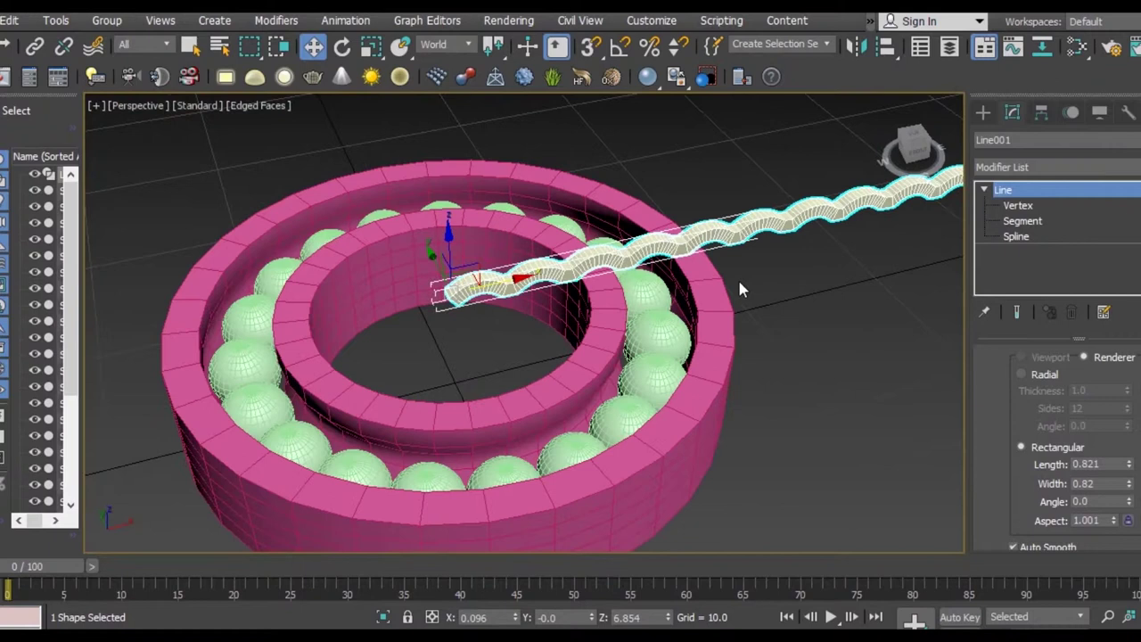
# Add a Bend modifier to Line001 with Bend Axis X and Angle 360
pyautogui.click(1052, 167)
pyautogui.press('b')
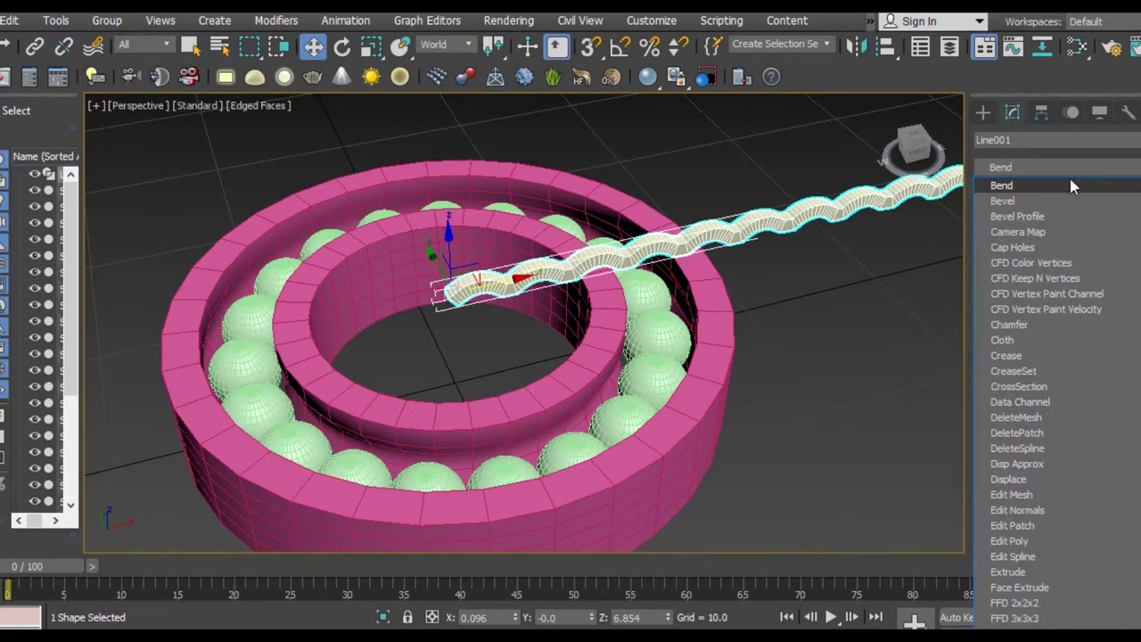
pyautogui.click(1066, 180)
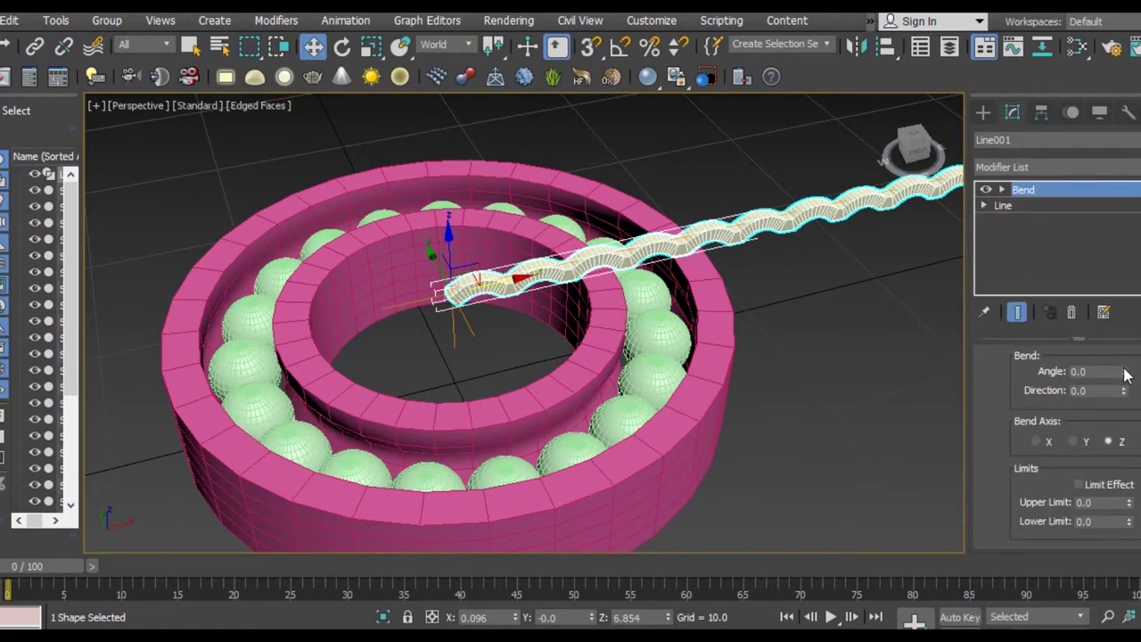
pyautogui.moveTo(1123, 371); pyautogui.dragTo(1123, 356)
pyautogui.click(1073, 441)
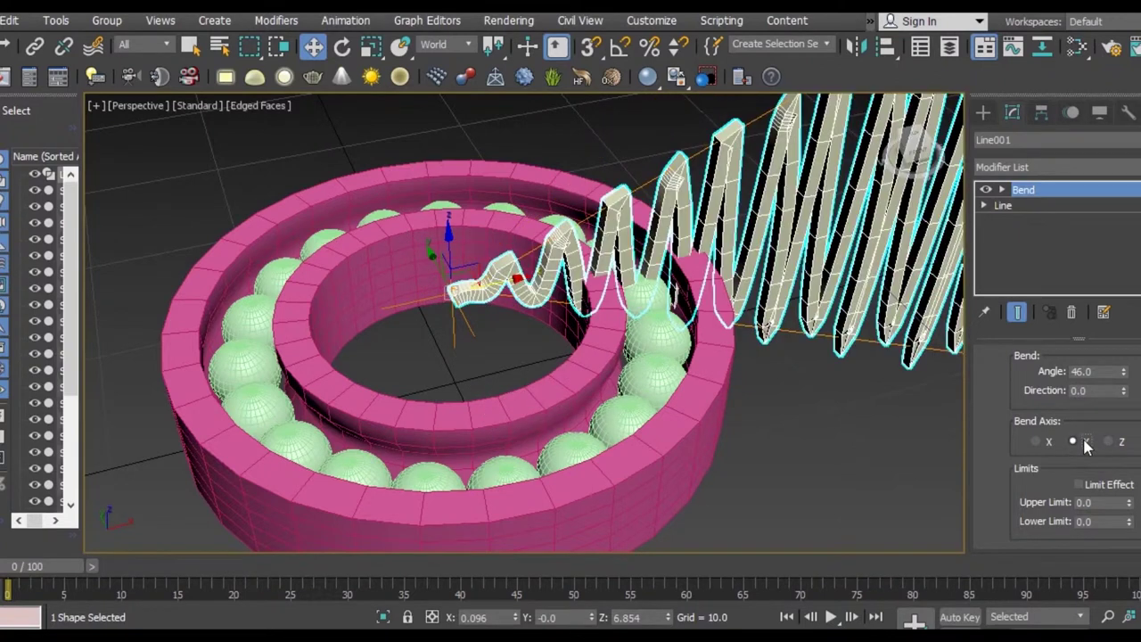
pyautogui.click(1046, 440)
pyautogui.scroll(-4, 786, 407)
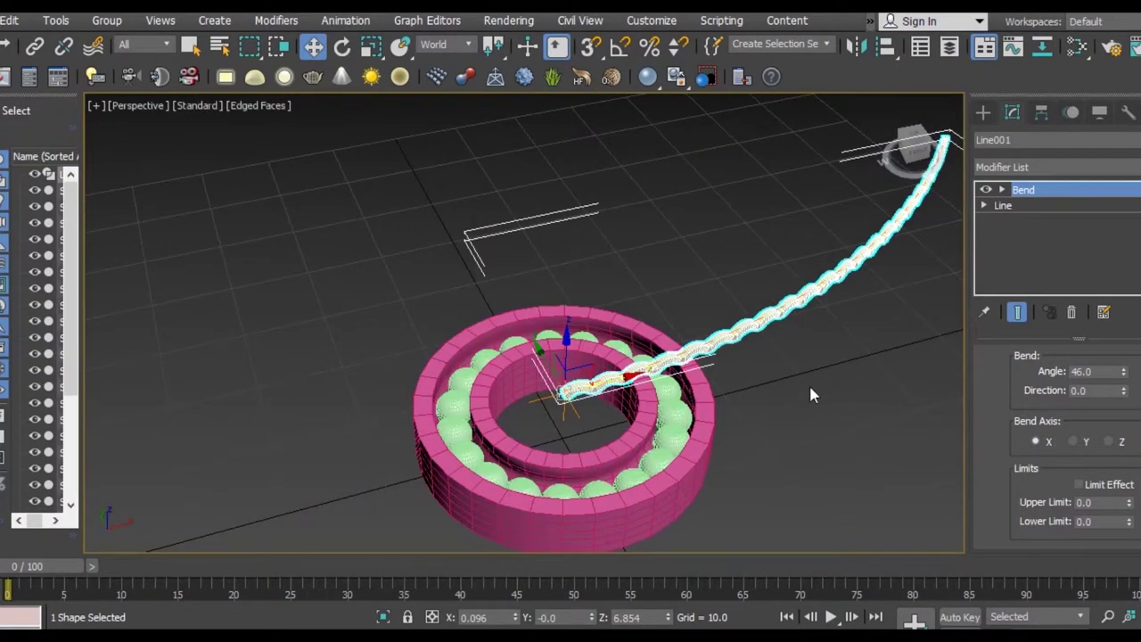
pyautogui.keyDown('alt'); pyautogui.moveTo(810, 392); pyautogui.dragTo(797, 375, button='middle'); pyautogui.keyUp('alt')
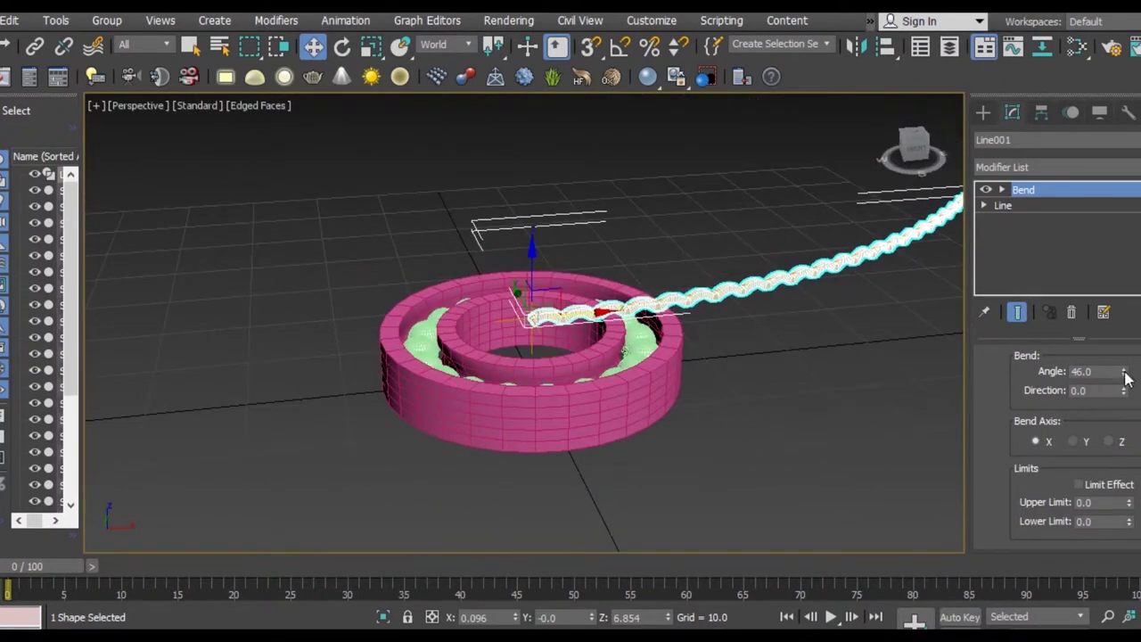
pyautogui.moveTo(1124, 372); pyautogui.dragTo(1122, 343)
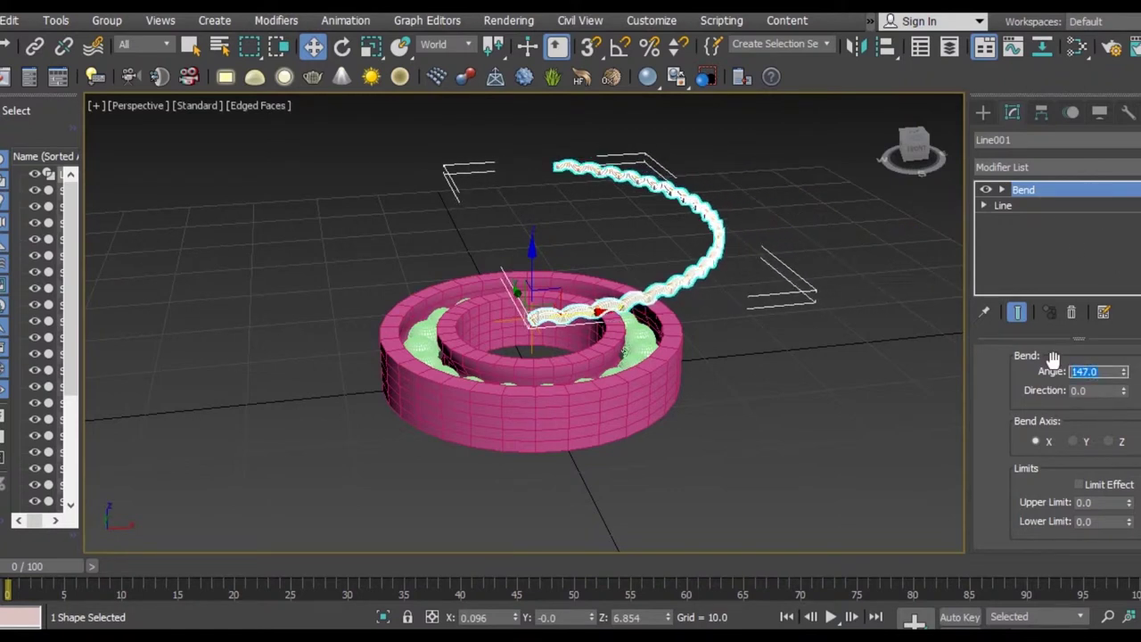
pyautogui.write('360')
pyautogui.press('Return')
pyautogui.keyDown('alt'); pyautogui.moveTo(848, 423); pyautogui.dragTo(533, 384, button='middle'); pyautogui.keyUp('alt')
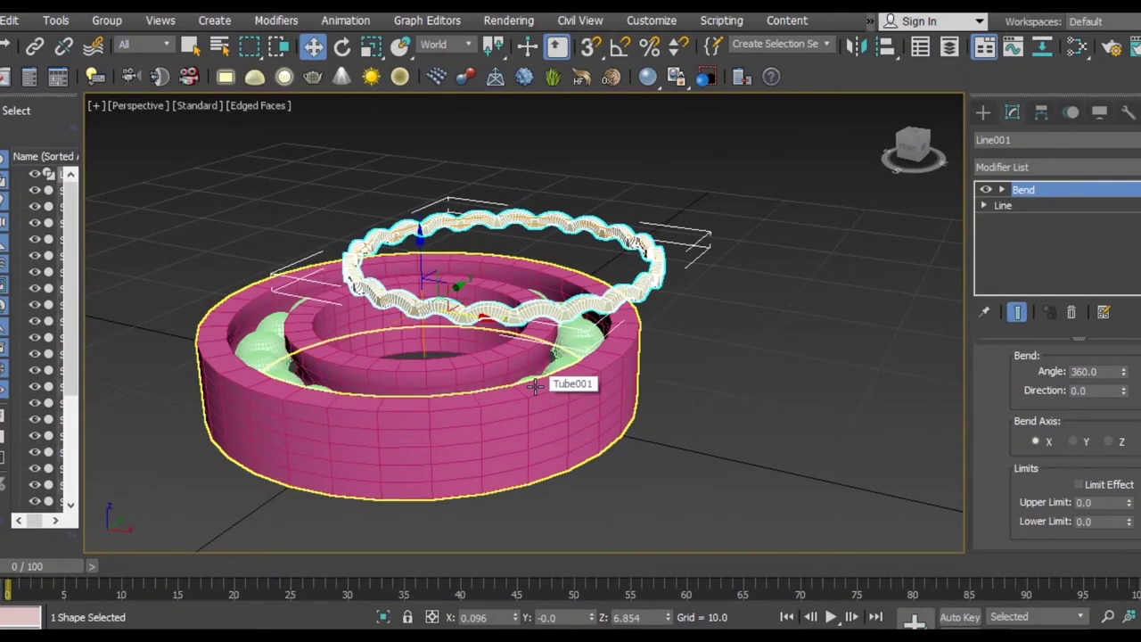
# Move the bent cage ring down so it sits over the circle of balls
pyautogui.press('f')
pyautogui.moveTo(369, 376); pyautogui.dragTo(517, 377, button='middle')
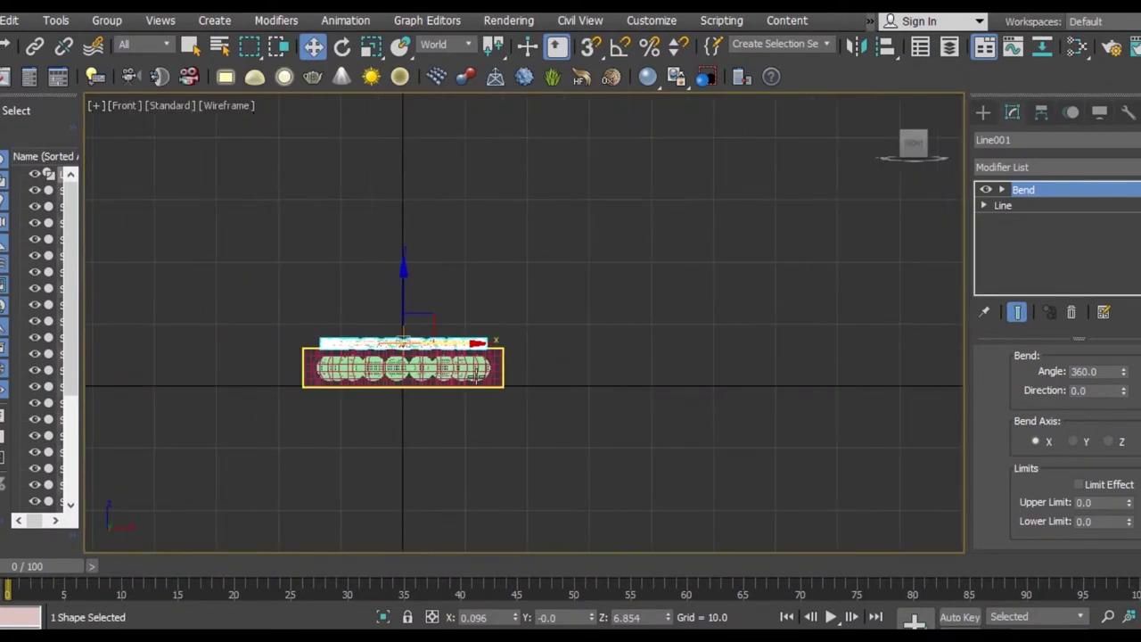
pyautogui.scroll(3, 481, 374)
pyautogui.press('t')
pyautogui.scroll(-2, 490, 369)
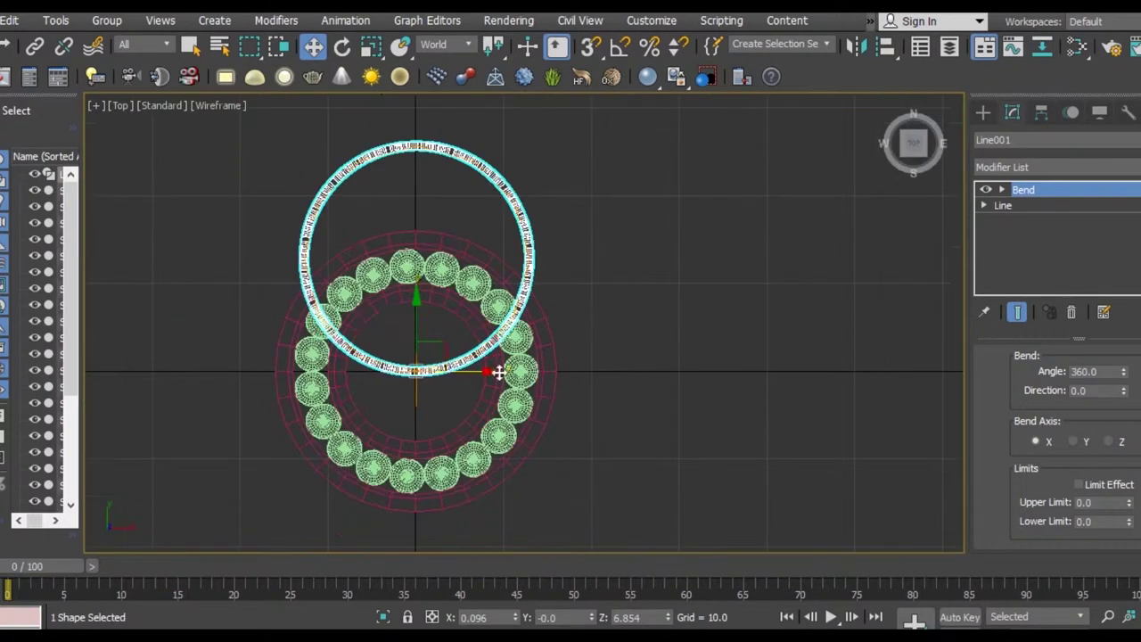
pyautogui.moveTo(418, 327); pyautogui.dragTo(429, 441)
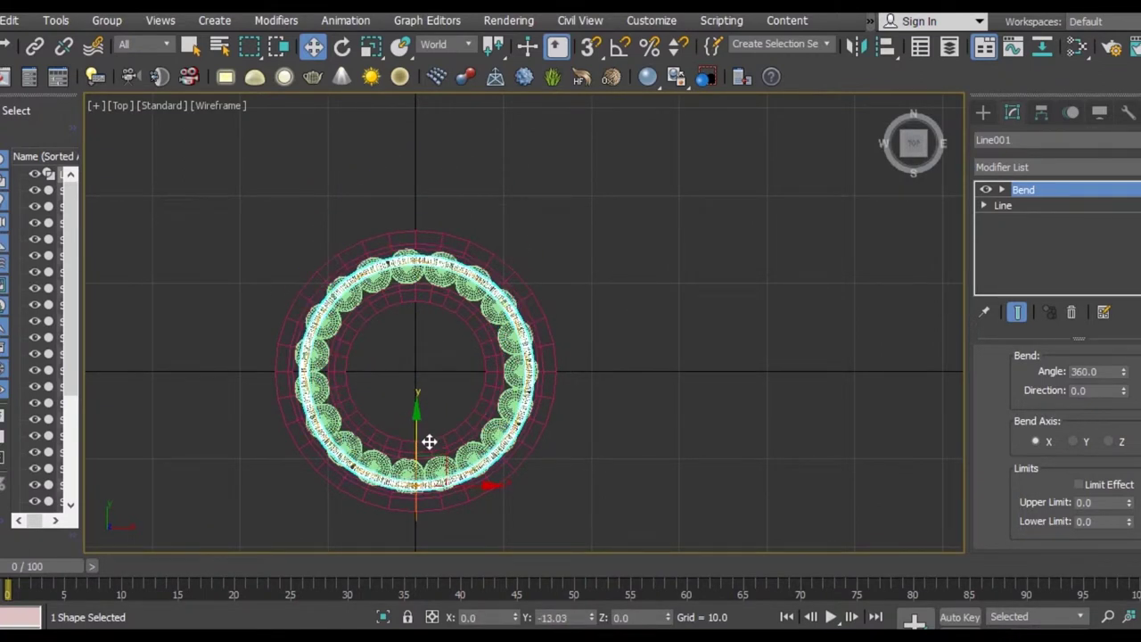
pyautogui.scroll(2, 436, 406)
pyautogui.scroll(2, 437, 405)
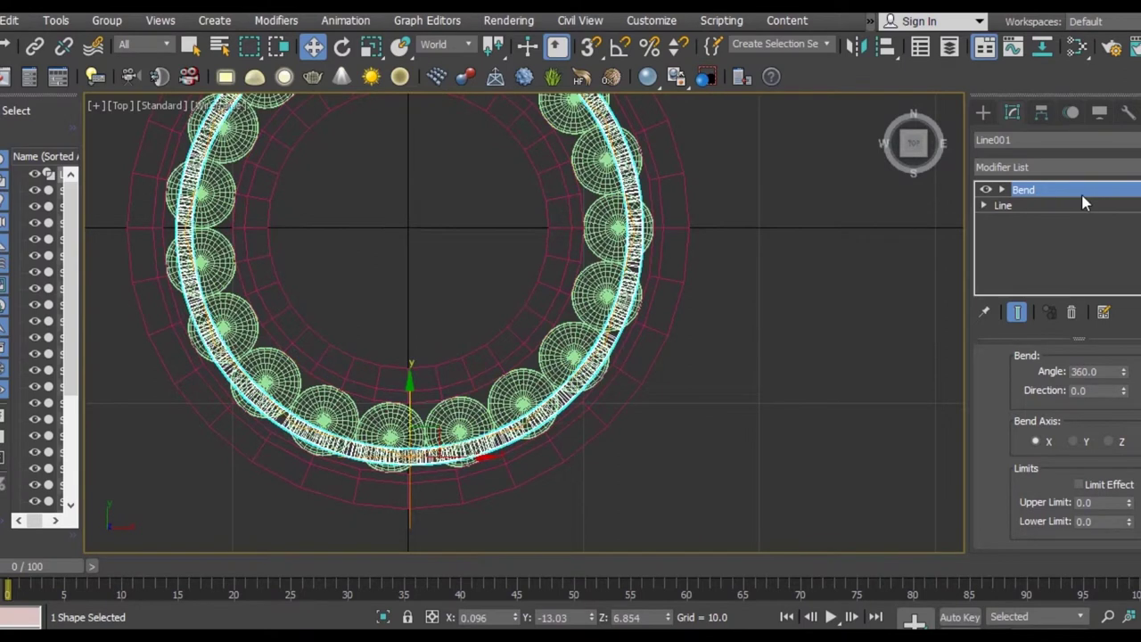
# Center Line001's pivot to the object using Affect Pivot Only, then turn it off
pyautogui.click(1041, 112)
pyautogui.click(1061, 236)
pyautogui.click(1070, 332)
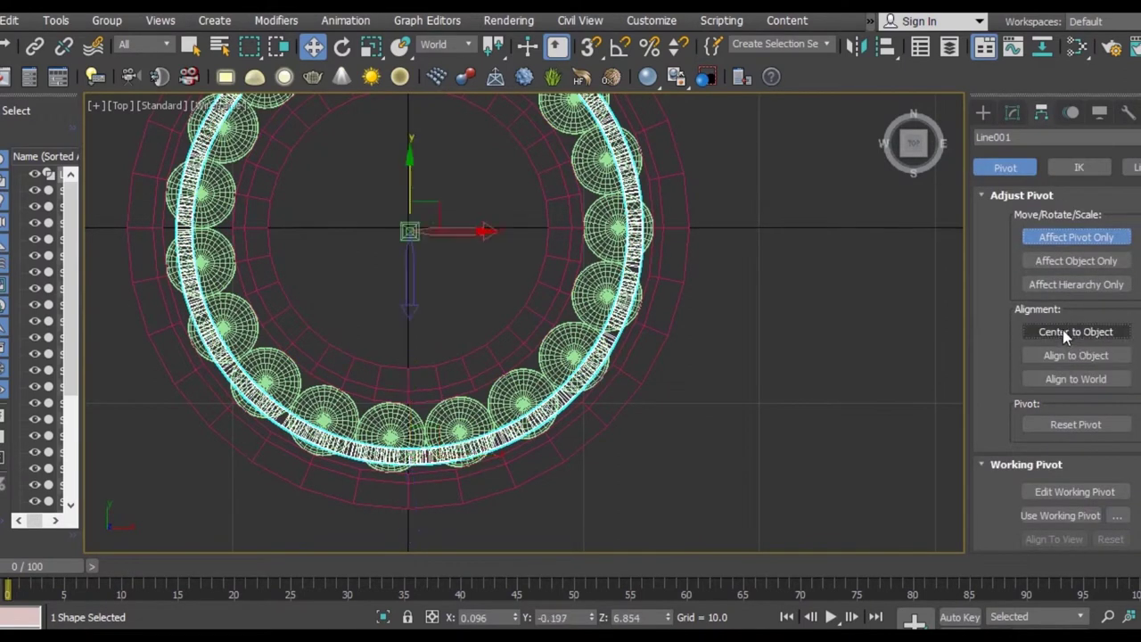
pyautogui.click(1063, 236)
pyautogui.click(982, 112)
pyautogui.scroll(-3, 623, 284)
pyautogui.moveTo(628, 285); pyautogui.dragTo(633, 319, button='middle')
pyautogui.scroll(2, 634, 294)
pyautogui.scroll(-2, 659, 428)
pyautogui.scroll(-2, 677, 397)
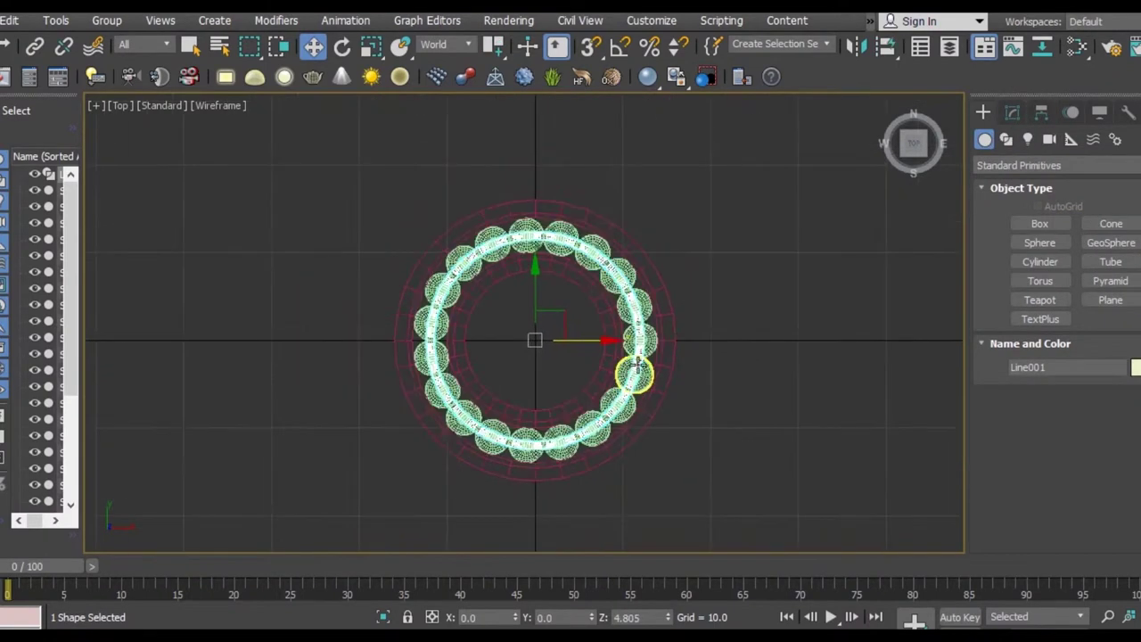
pyautogui.scroll(-1, 638, 365)
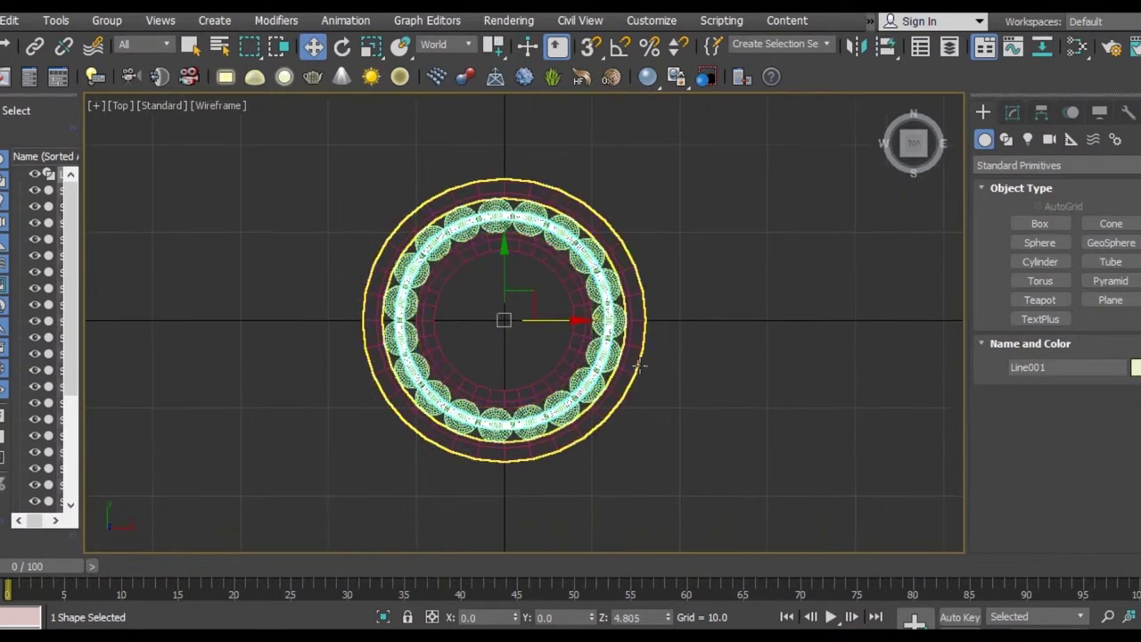
# Increase the ring's rectangular profile Length to 2.261 at the Line level
pyautogui.click(1010, 113)
pyautogui.click(1003, 205)
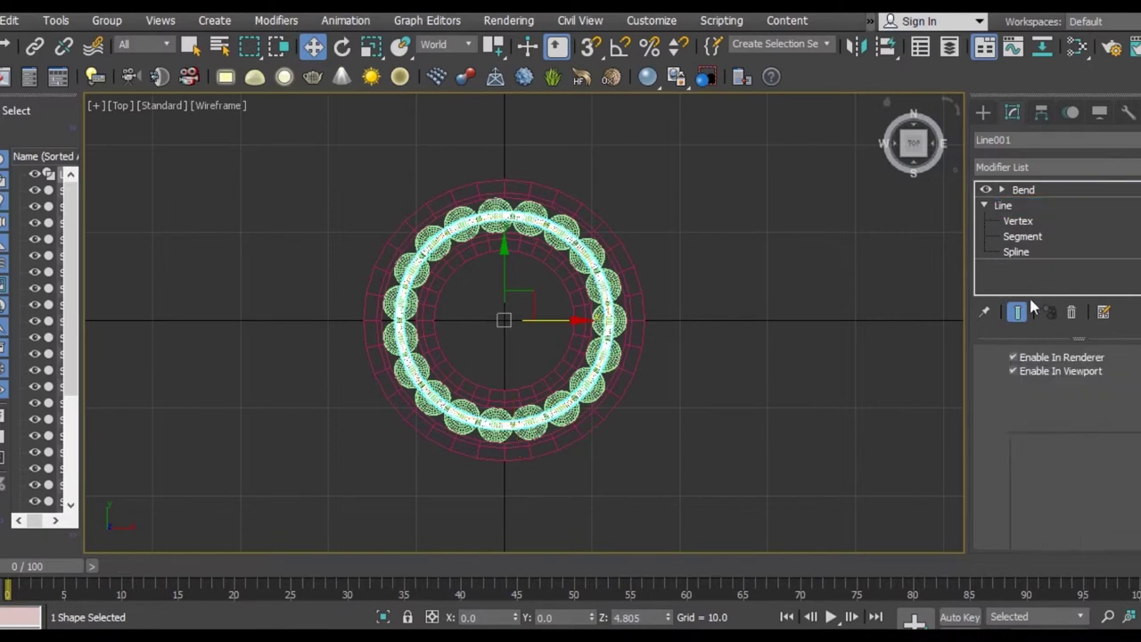
pyautogui.scroll(-3, 1054, 455)
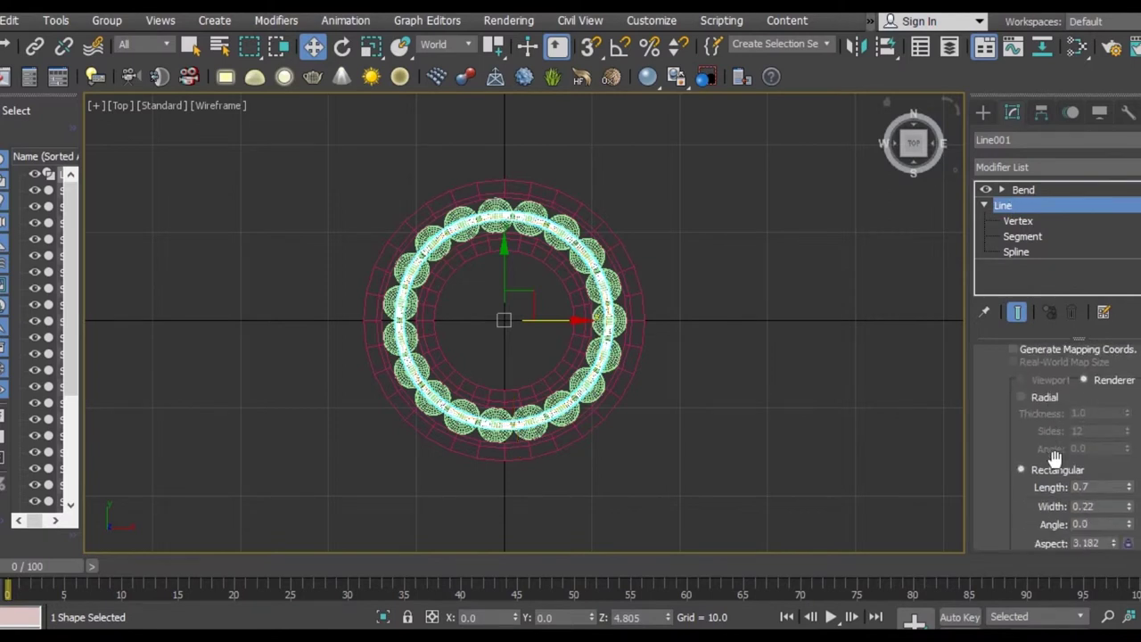
pyautogui.click(1096, 486)
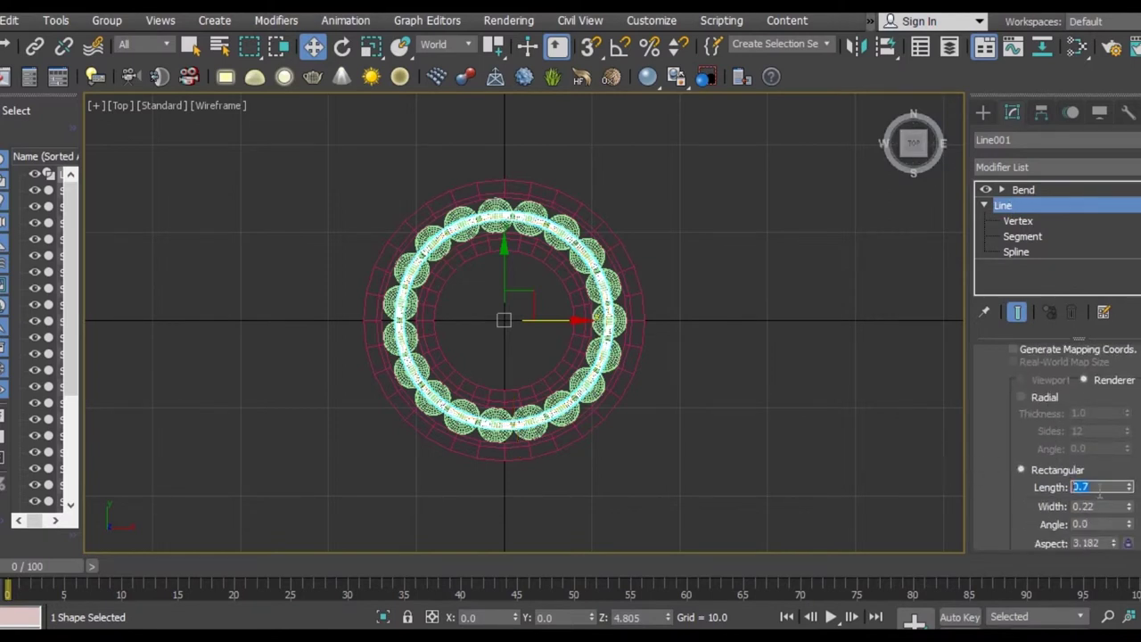
pyautogui.moveTo(1130, 489)
pyautogui.mouseDown()
pyautogui.moveTo(1123, 381)
pyautogui.moveTo(1108, 383)
pyautogui.mouseUp()
pyautogui.scroll(3, 527, 278)
pyautogui.scroll(3, 668, 356)
pyautogui.scroll(2, 819, 419)
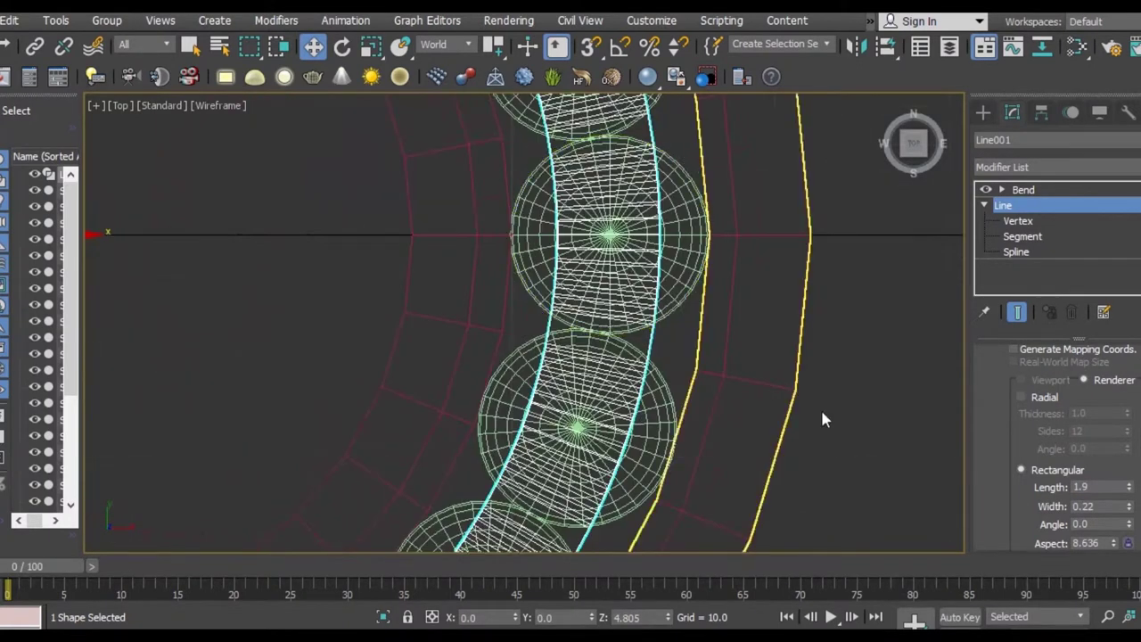
pyautogui.moveTo(1130, 489); pyautogui.dragTo(1126, 465)
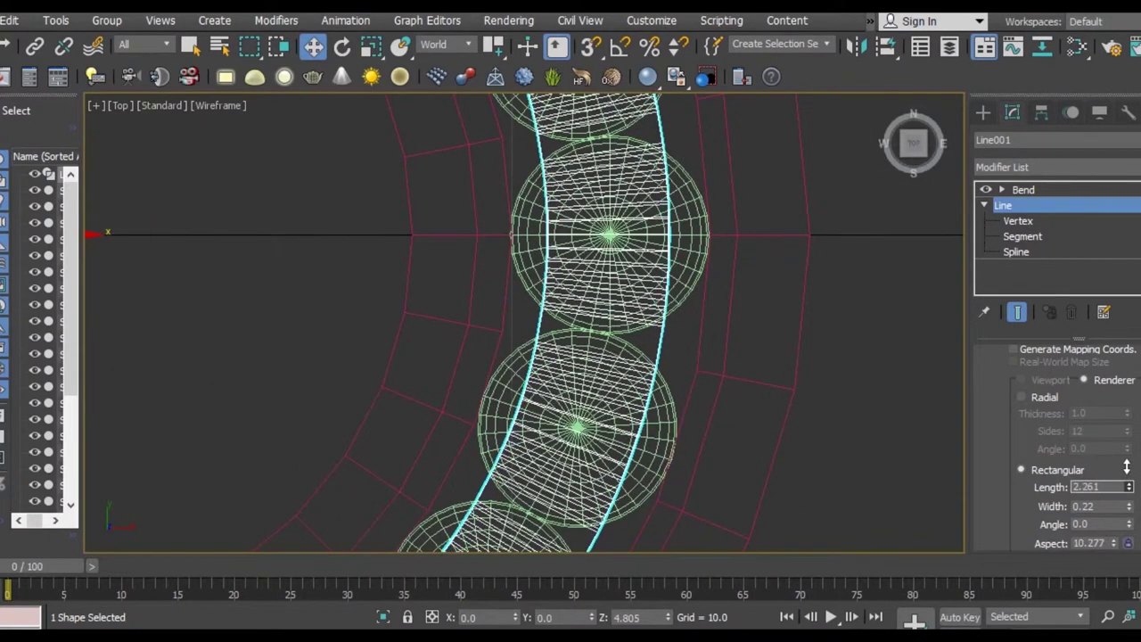
pyautogui.scroll(-2, 727, 432)
pyautogui.scroll(-3, 437, 365)
pyautogui.scroll(-3, 458, 349)
pyautogui.moveTo(458, 348)
pyautogui.mouseDown(button='middle')
pyautogui.moveTo(597, 368)
pyautogui.moveTo(544, 400)
pyautogui.mouseUp(button='middle')
# In the front wireframe view, start a Z-axis mirror copy of the ring offset 5.878
pyautogui.press('p')
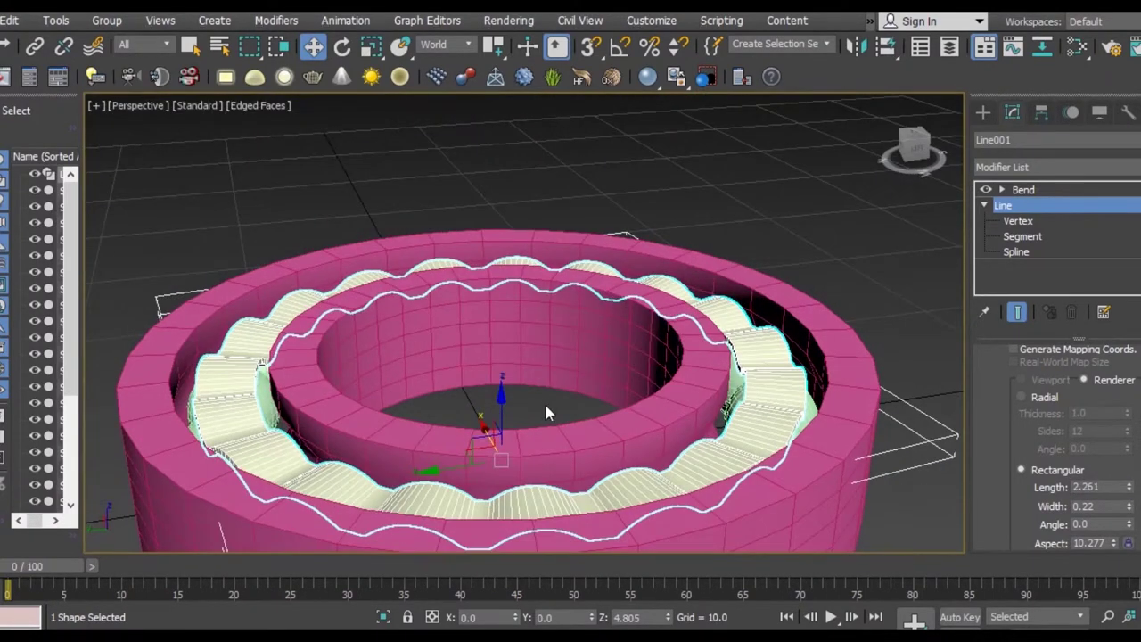
pyautogui.scroll(2, 650, 442)
pyautogui.moveTo(651, 443)
pyautogui.keyDown('alt'); pyautogui.mouseDown(button='middle')
pyautogui.moveTo(725, 438)
pyautogui.moveTo(599, 365)
pyautogui.mouseUp(button='middle'); pyautogui.keyUp('alt')
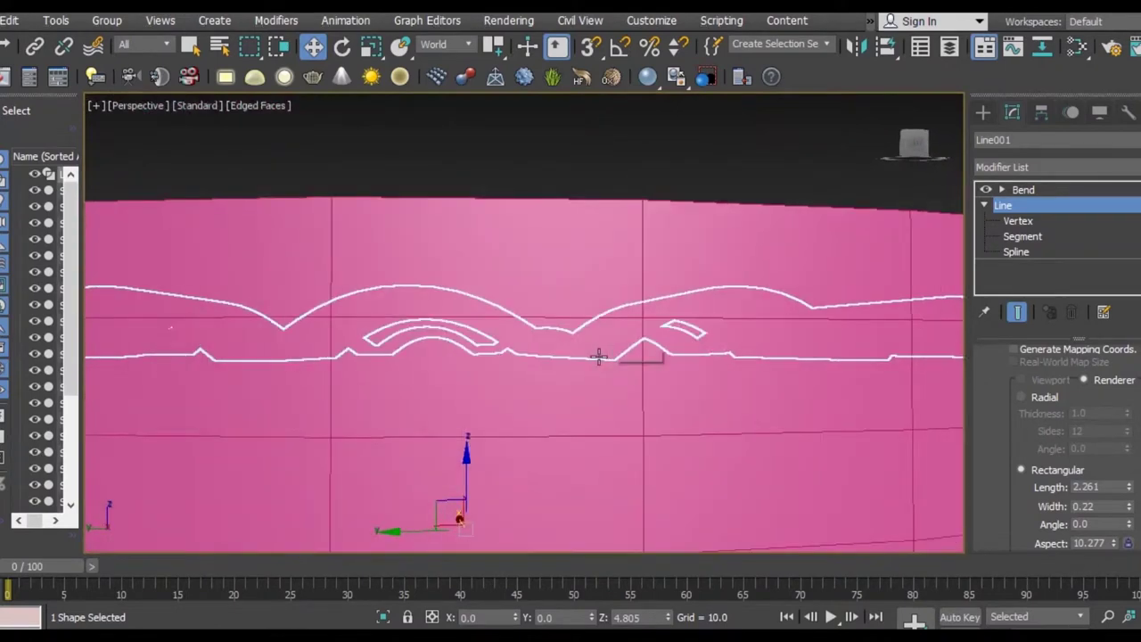
pyautogui.press('F3')
pyautogui.scroll(-2, 599, 356)
pyautogui.scroll(-3, 599, 356)
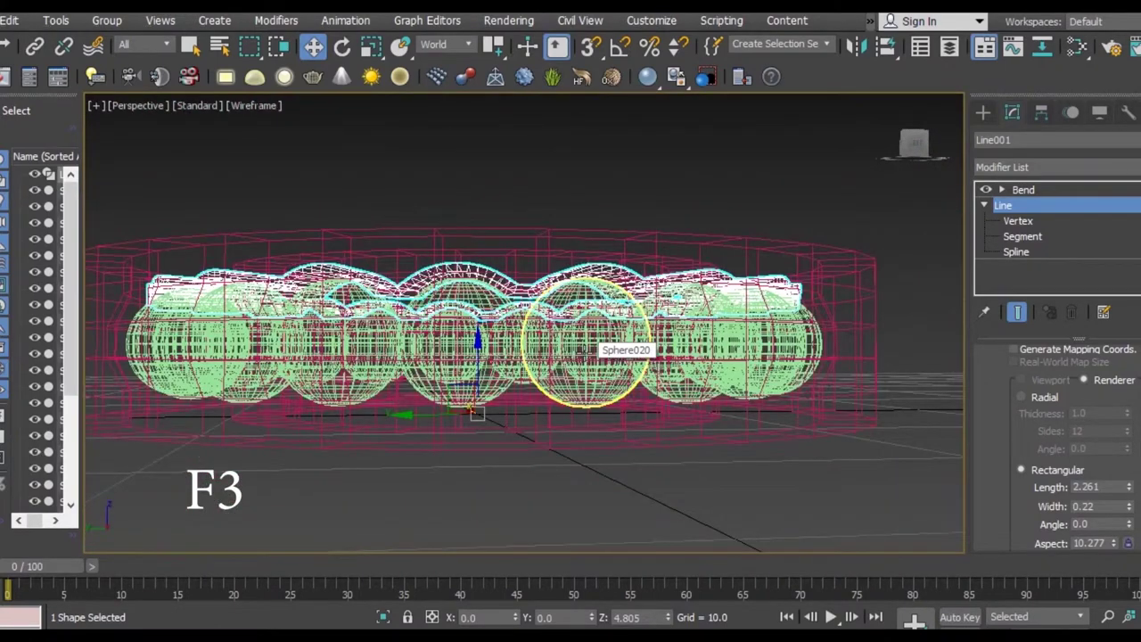
pyautogui.press('f')
pyautogui.click(853, 46)
pyautogui.moveTo(958, 290); pyautogui.dragTo(956, 298)
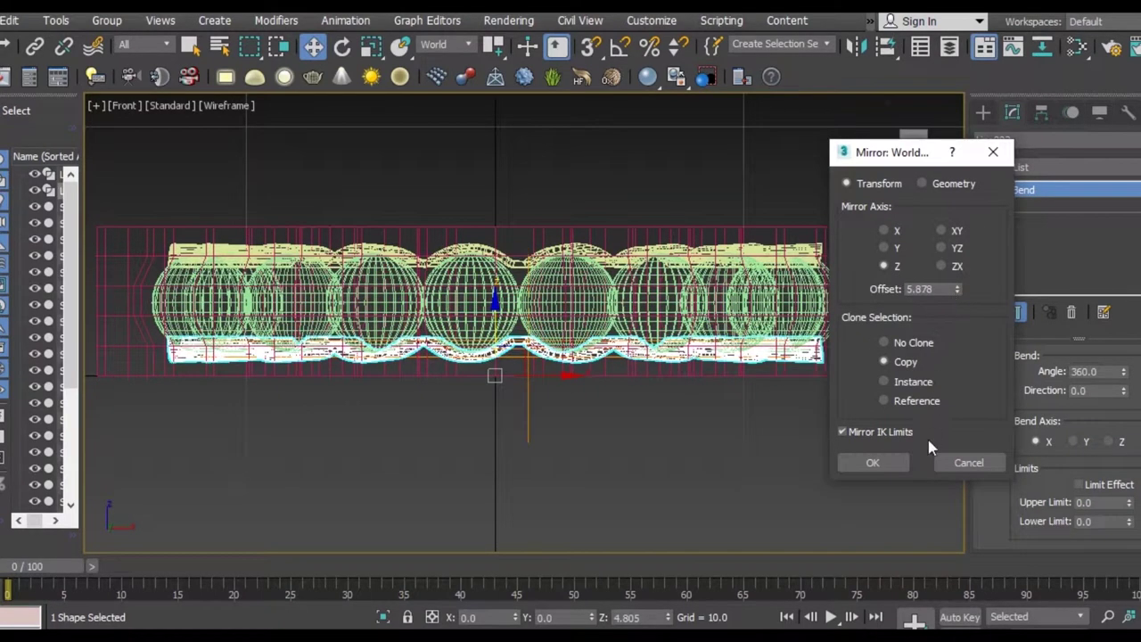
# Confirm the mirrored copy Line002 below the balls and inspect both cage halves
pyautogui.click(872, 462)
pyautogui.press('p')
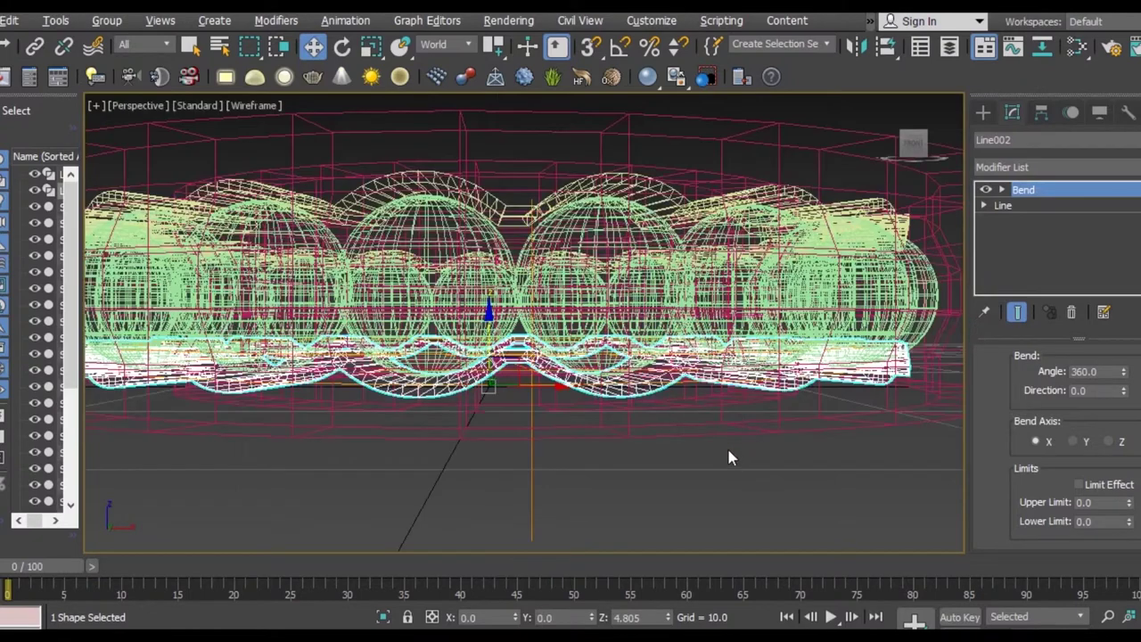
pyautogui.scroll(-3, 726, 444)
pyautogui.moveTo(726, 446)
pyautogui.keyDown('alt'); pyautogui.mouseDown(button='middle')
pyautogui.moveTo(809, 501)
pyautogui.moveTo(744, 416)
pyautogui.mouseUp(button='middle'); pyautogui.keyUp('alt')
pyautogui.scroll(3, 744, 416)
pyautogui.press('t')
pyautogui.click(983, 112)
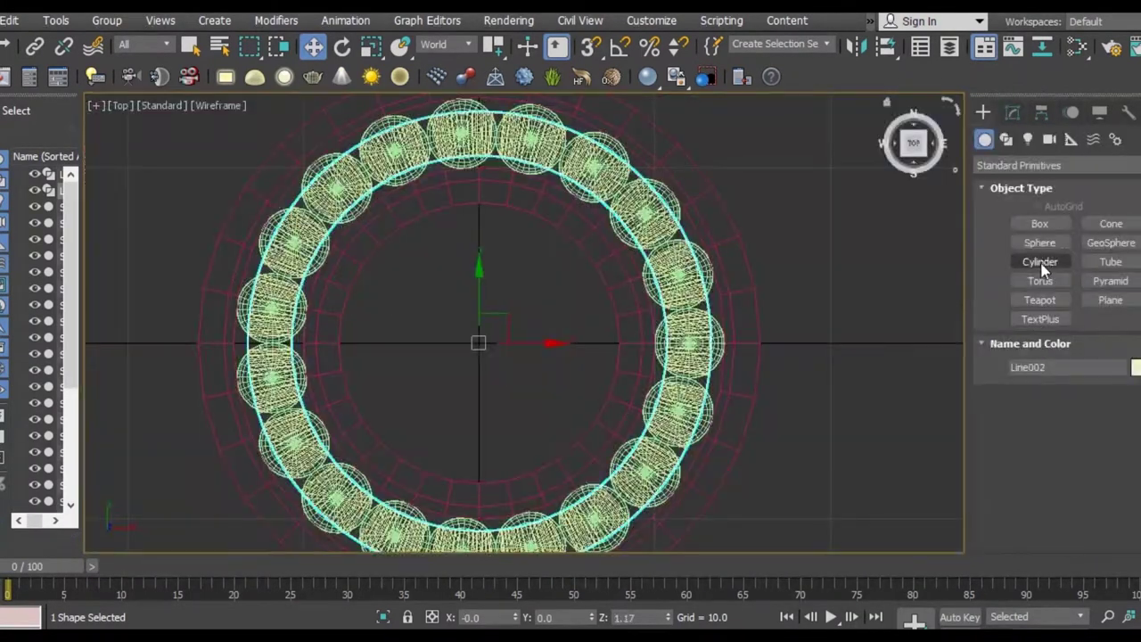
# Draw Cylinder001, radius 0.12 and height 0.285, in the gap between two balls
pyautogui.click(1039, 261)
pyautogui.scroll(5, 718, 328)
pyautogui.moveTo(718, 330)
pyautogui.mouseDown(button='middle')
pyautogui.moveTo(720, 354)
pyautogui.moveTo(678, 347)
pyautogui.mouseUp(button='middle')
pyautogui.scroll(5, 683, 292)
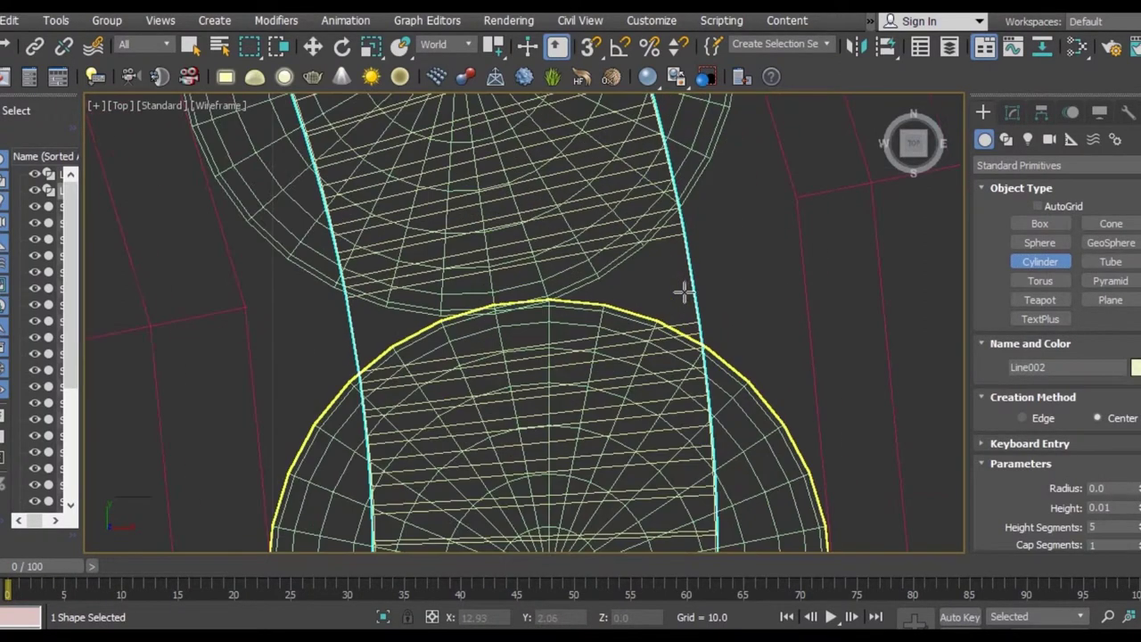
pyautogui.moveTo(647, 281); pyautogui.dragTo(664, 282)
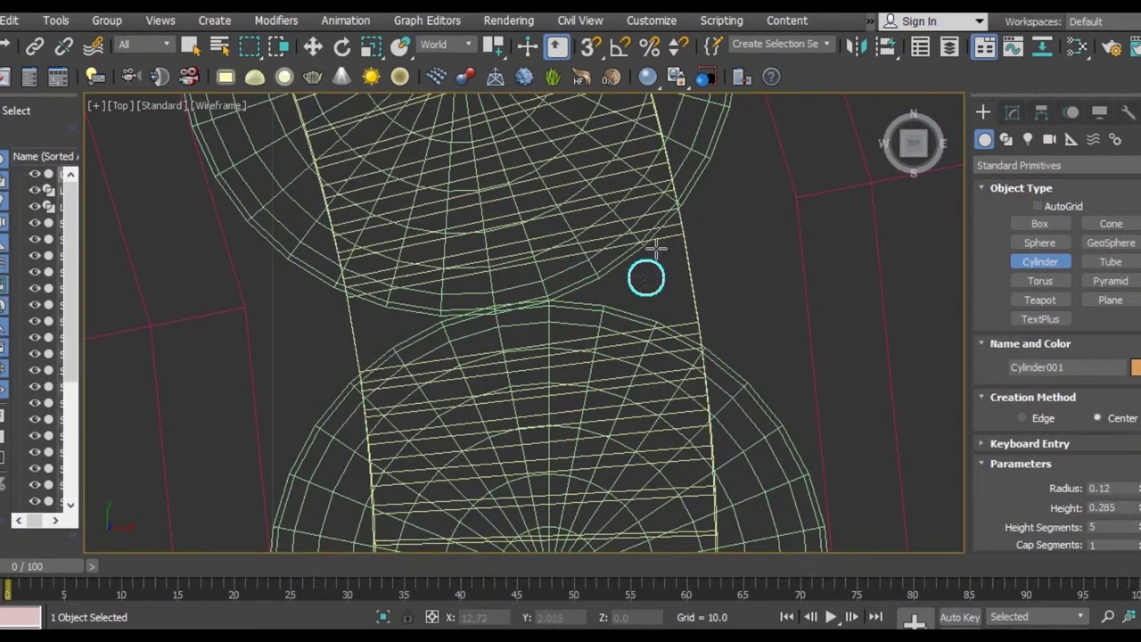
pyautogui.press('w')
pyautogui.scroll(-5, 664, 270)
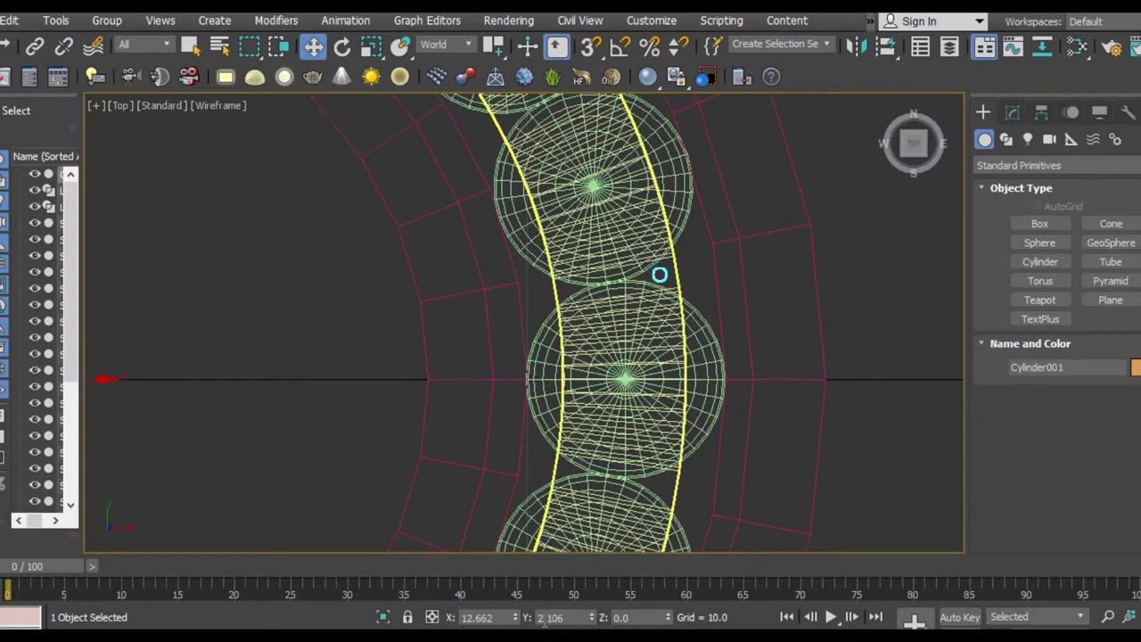
pyautogui.scroll(-2, 686, 378)
pyautogui.scroll(-3, 686, 379)
pyautogui.scroll(-2, 687, 379)
pyautogui.press('p')
pyautogui.press('f')
pyautogui.moveTo(656, 403); pyautogui.dragTo(351, 386, button='middle')
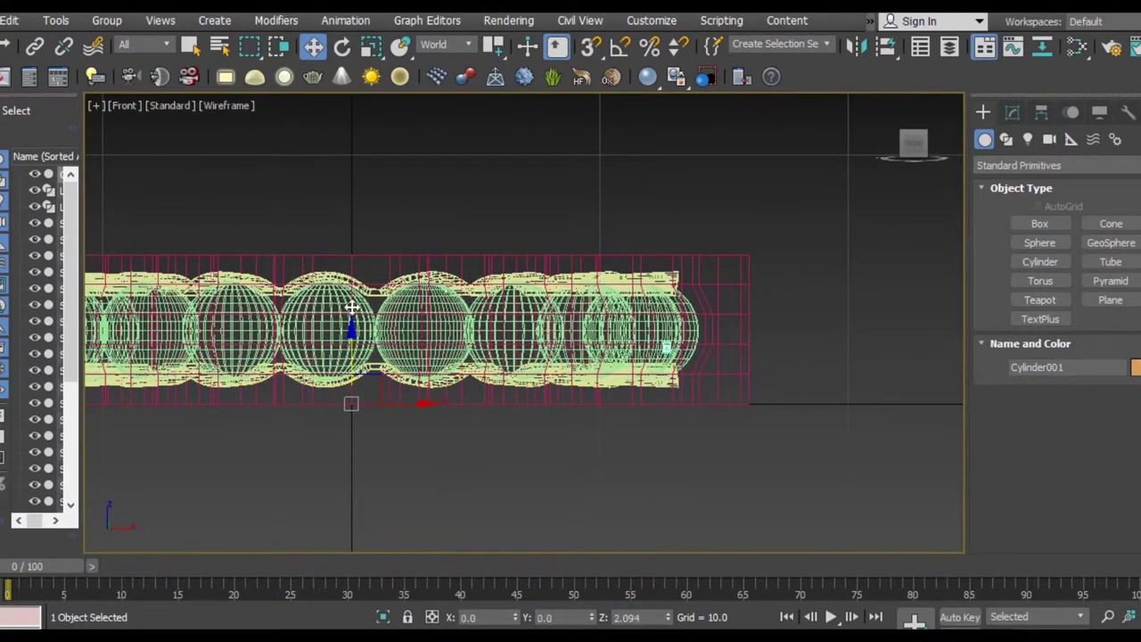
# Raise Cylinder001's height to 3.342 so the pin reaches both cage halves
pyautogui.click(1012, 112)
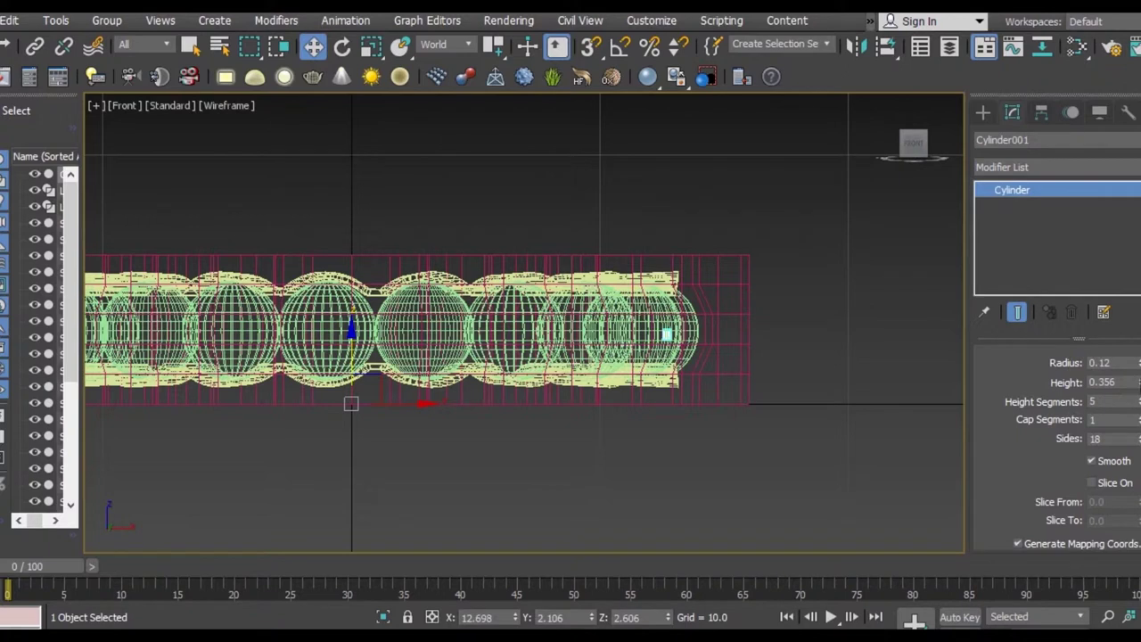
pyautogui.moveTo(1134, 279); pyautogui.dragTo(1133, 272)
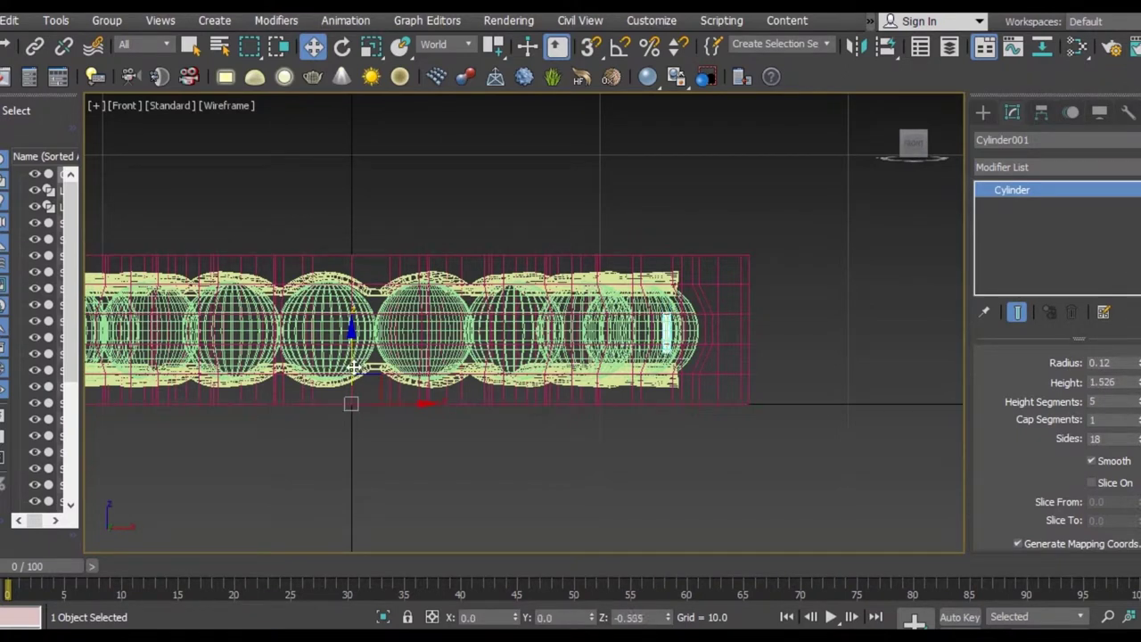
pyautogui.press('p')
pyautogui.press('z')
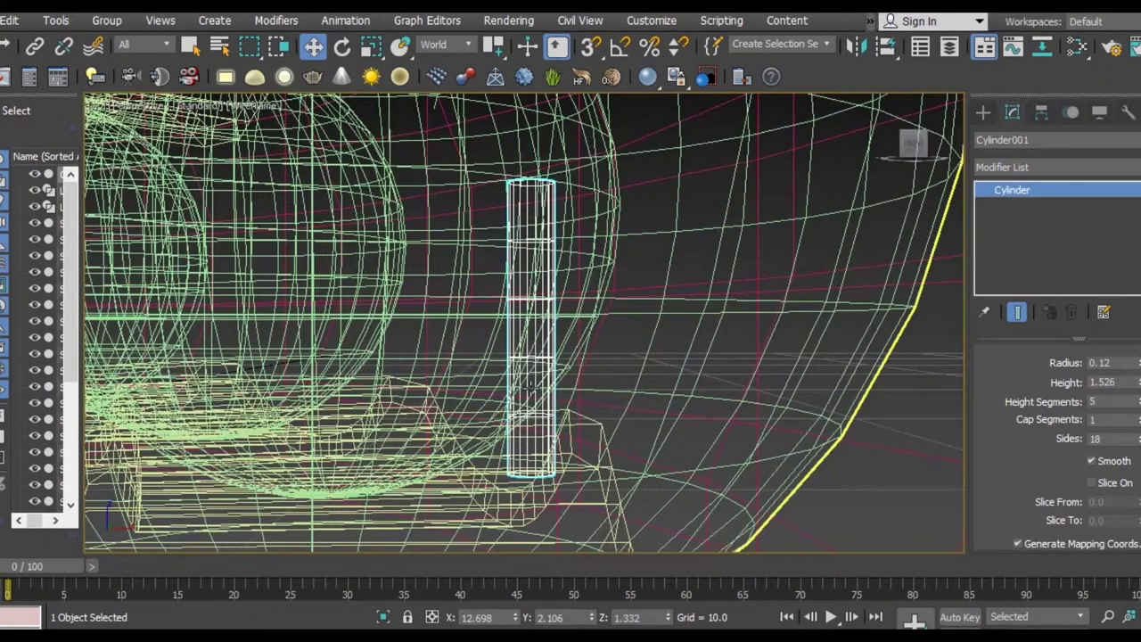
pyautogui.press('F3')
pyautogui.moveTo(560, 413)
pyautogui.keyDown('alt'); pyautogui.mouseDown(button='middle')
pyautogui.moveTo(478, 466)
pyautogui.moveTo(641, 493)
pyautogui.moveTo(466, 357)
pyautogui.moveTo(466, 255)
pyautogui.moveTo(595, 443)
pyautogui.moveTo(614, 410)
pyautogui.mouseUp(button='middle'); pyautogui.keyUp('alt')
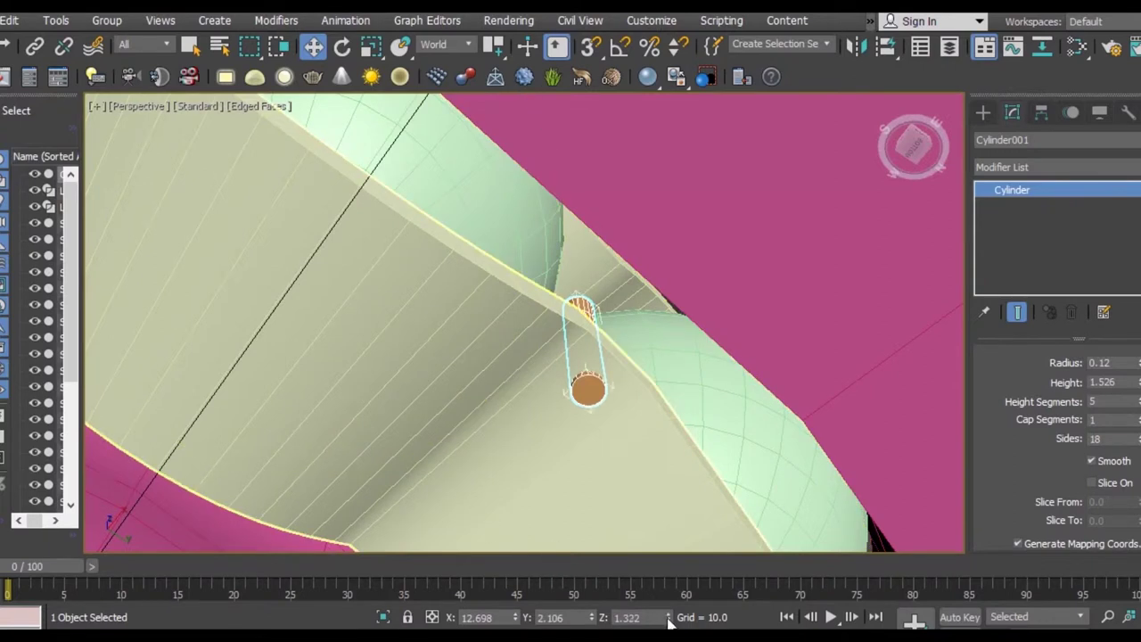
pyautogui.moveTo(632, 443)
pyautogui.keyDown('alt'); pyautogui.mouseDown(button='middle')
pyautogui.moveTo(651, 479)
pyautogui.moveTo(623, 466)
pyautogui.moveTo(629, 443)
pyautogui.moveTo(611, 408)
pyautogui.moveTo(846, 335)
pyautogui.mouseUp(button='middle'); pyautogui.keyUp('alt')
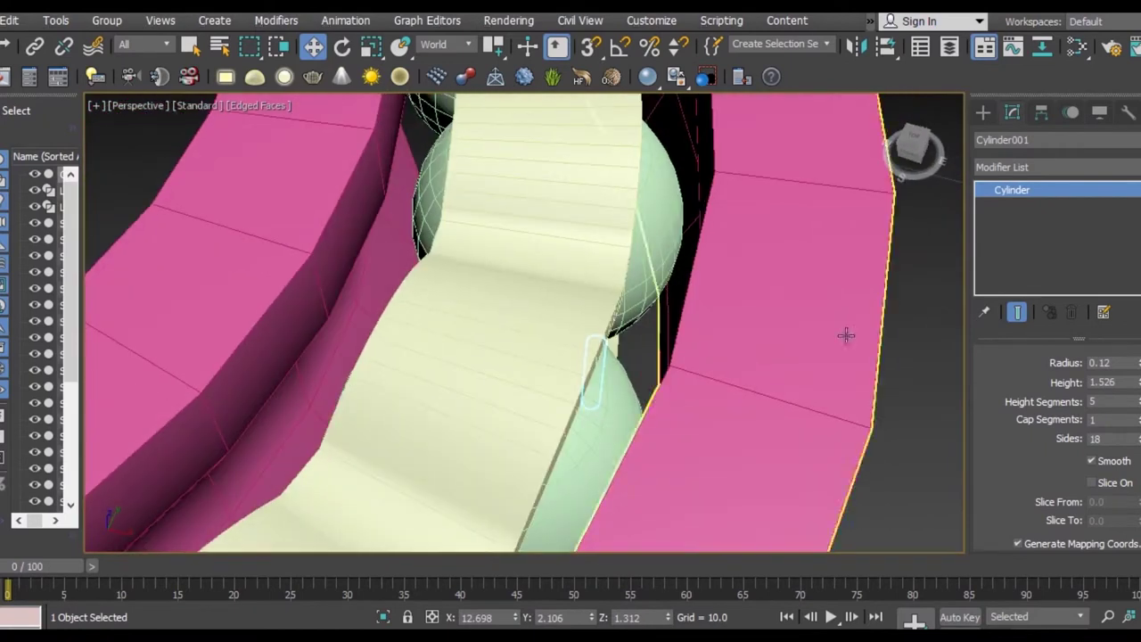
pyautogui.moveTo(600, 282); pyautogui.dragTo(604, 261)
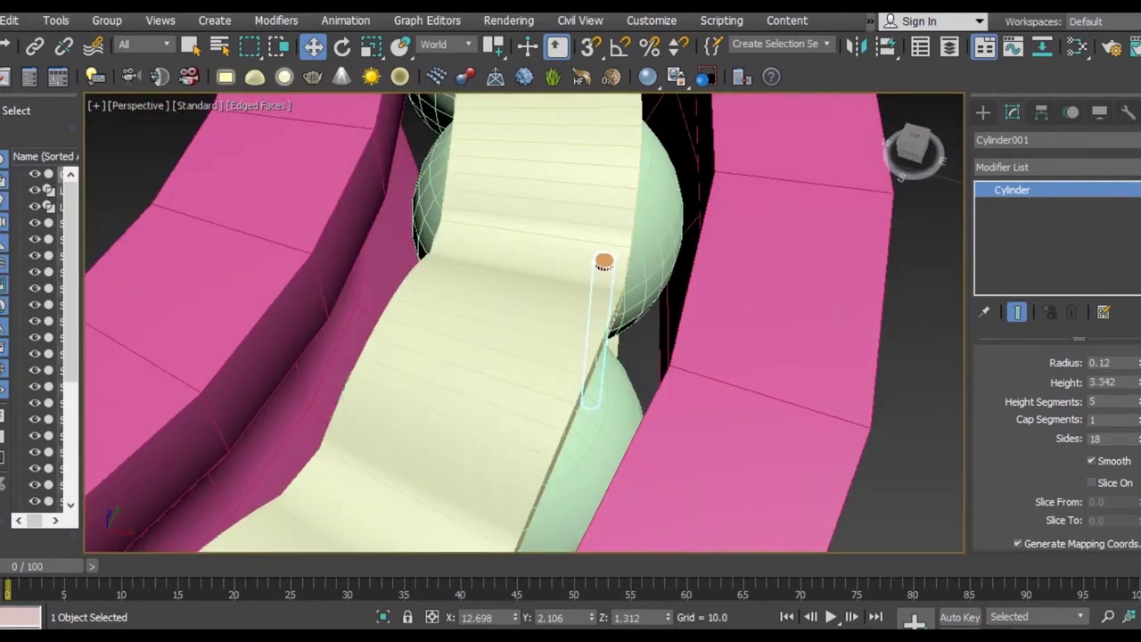
pyautogui.keyDown('alt'); pyautogui.moveTo(603, 262); pyautogui.dragTo(578, 290, button='middle'); pyautogui.keyUp('alt')
pyautogui.press('t')
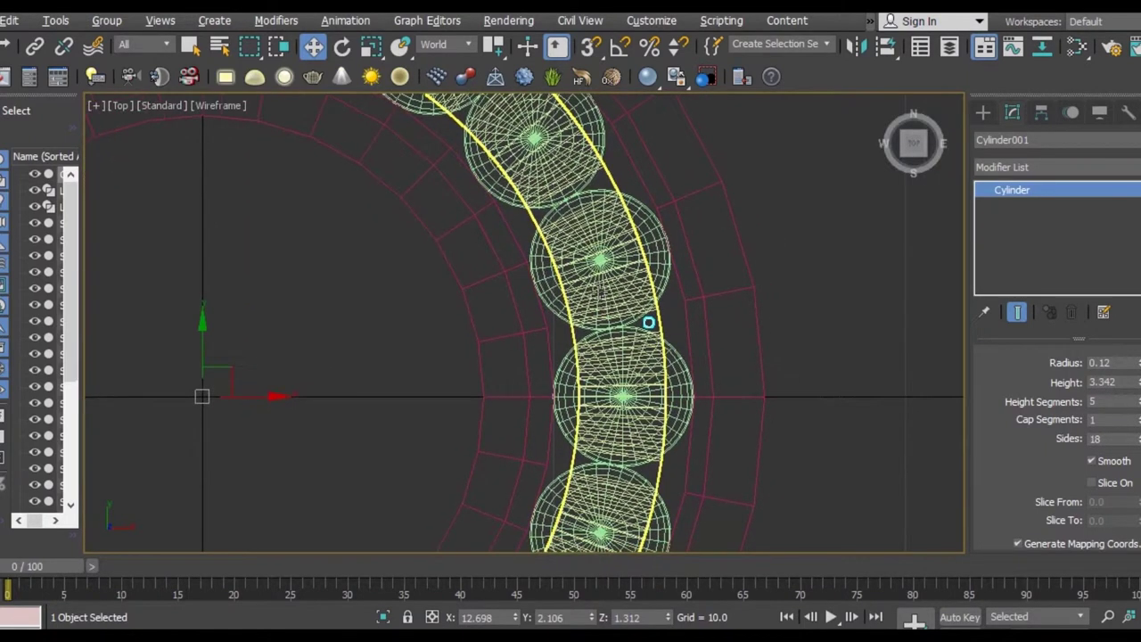
pyautogui.moveTo(281, 412); pyautogui.dragTo(206, 423)
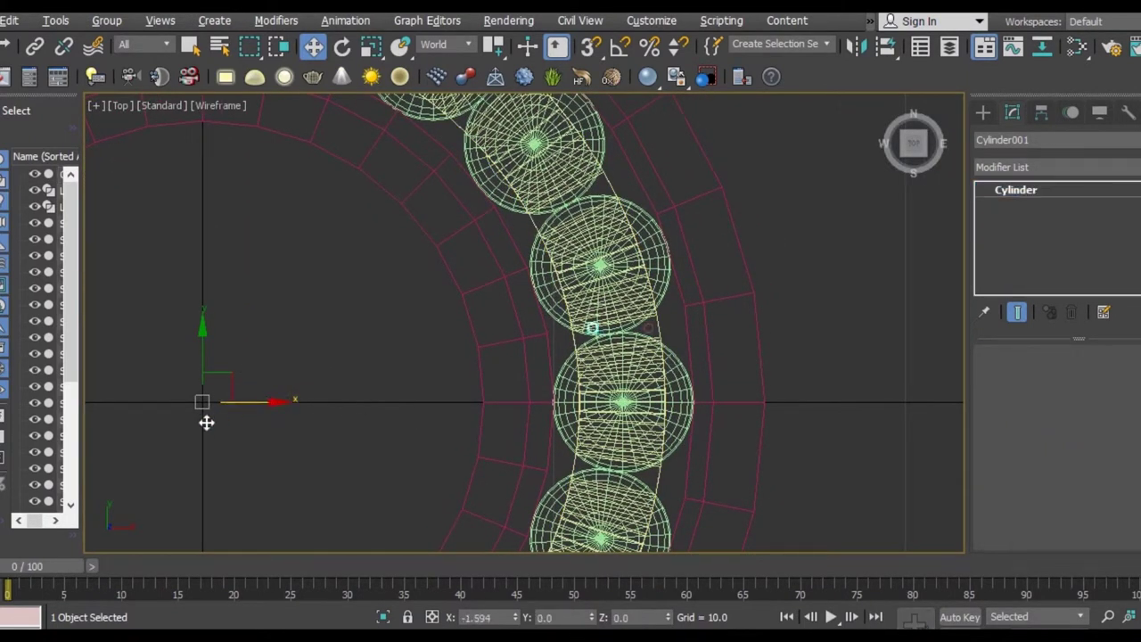
# Create Cylinder002 as a clone of the rivet on the opposite edge of the cage band
pyautogui.click(565, 401)
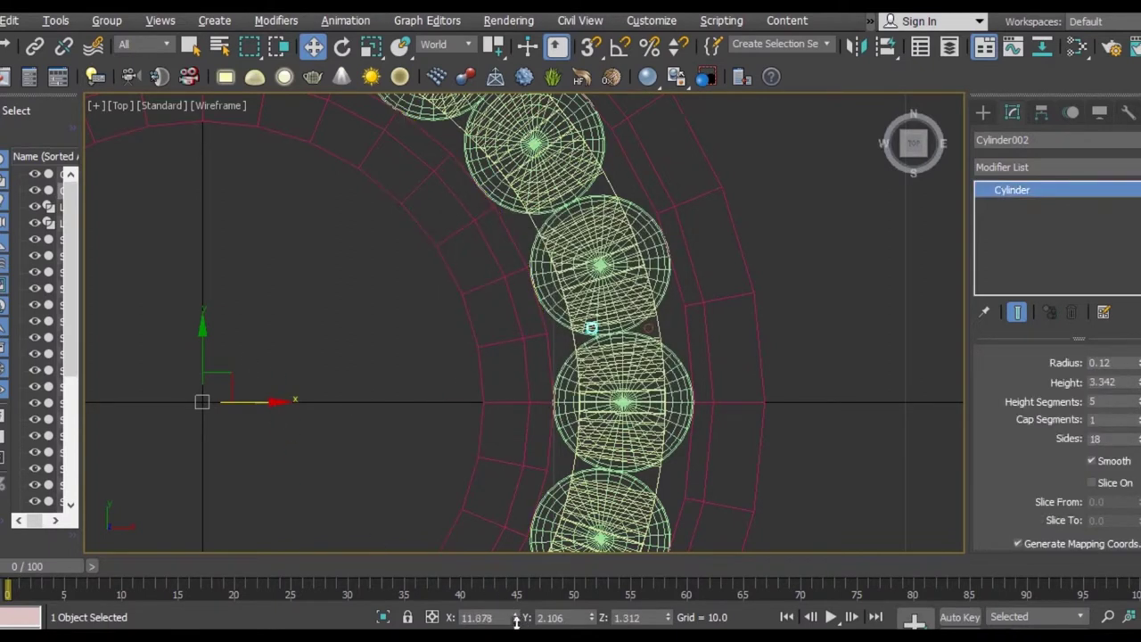
pyautogui.scroll(1, 584, 419)
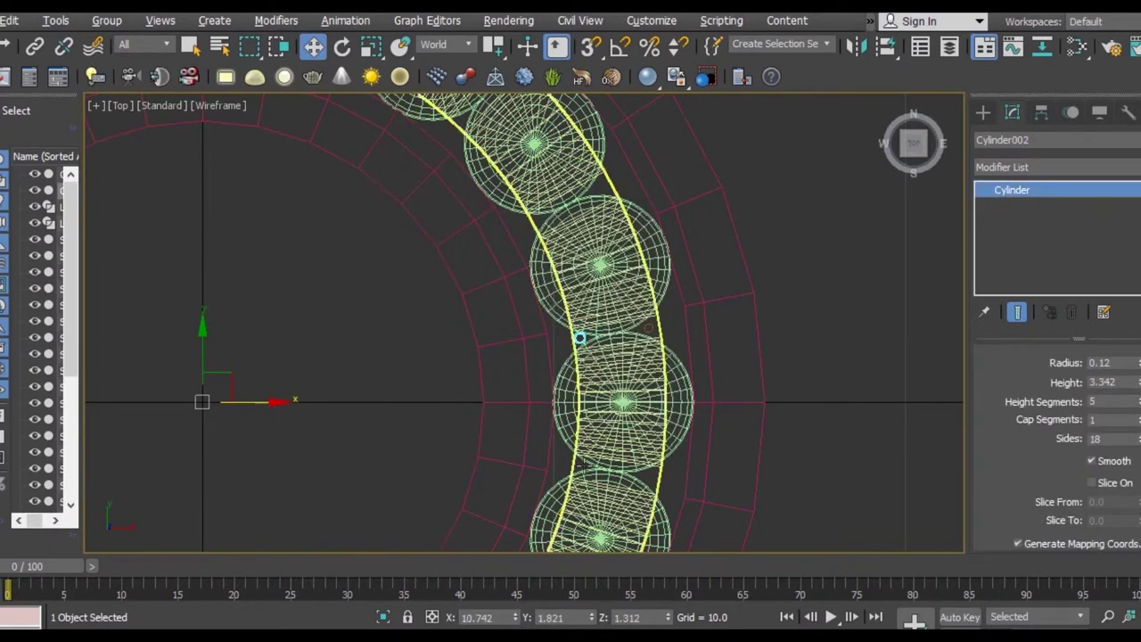
pyautogui.scroll(2, 584, 428)
pyautogui.scroll(2, 584, 428)
pyautogui.scroll(2, 589, 499)
pyautogui.moveTo(589, 515); pyautogui.dragTo(582, 532, button='middle')
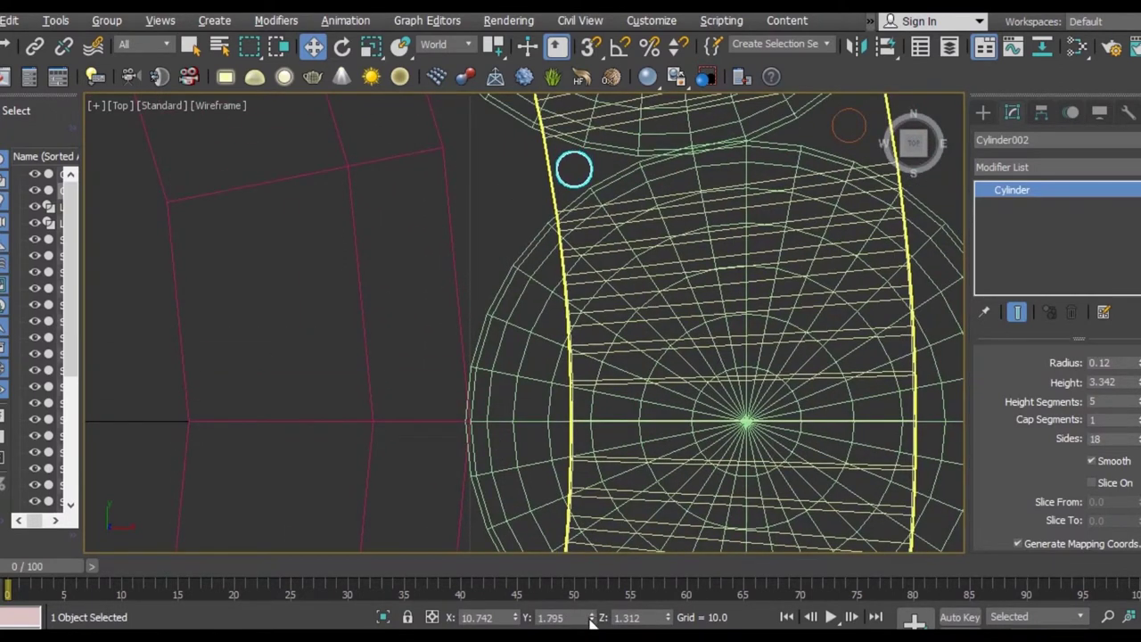
pyautogui.scroll(-3, 606, 300)
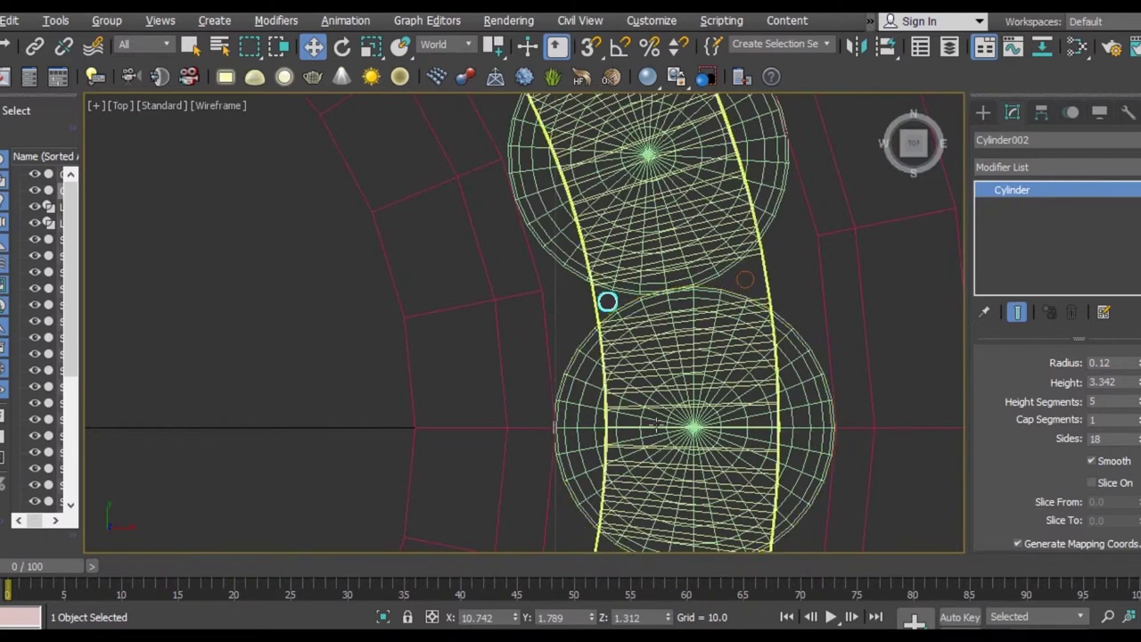
pyautogui.scroll(-1, 631, 363)
# Select both rivet cylinders and switch to Select and Rotate
pyautogui.keyDown('ctrl'); pyautogui.click(631, 362); pyautogui.keyUp('ctrl')
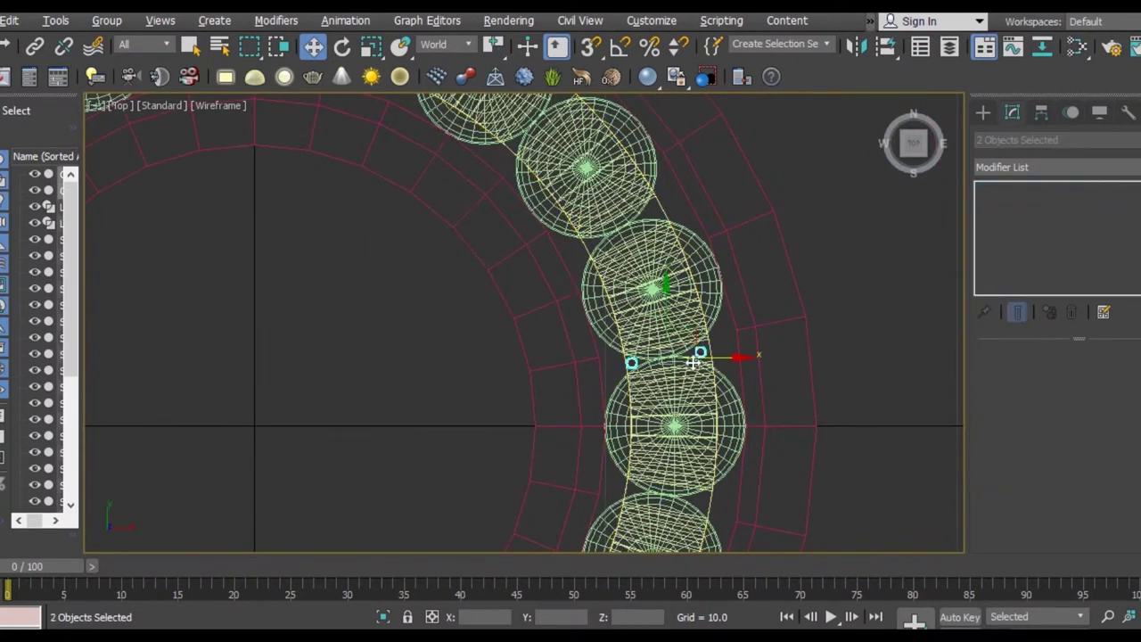
pyautogui.scroll(-2, 597, 379)
pyautogui.scroll(-2, 597, 379)
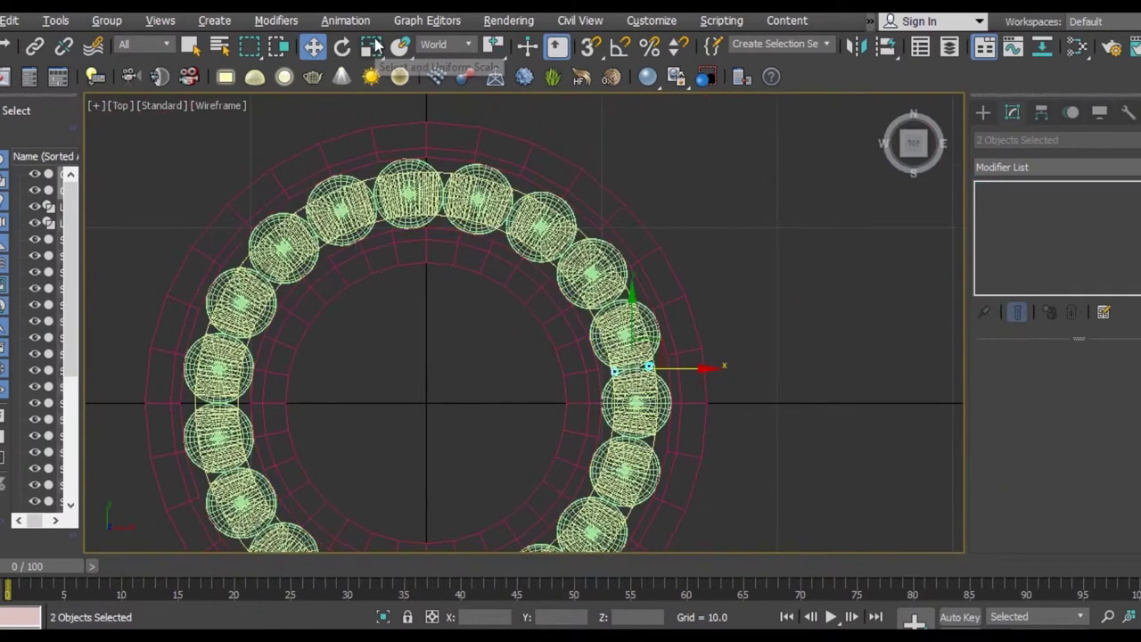
pyautogui.click(342, 48)
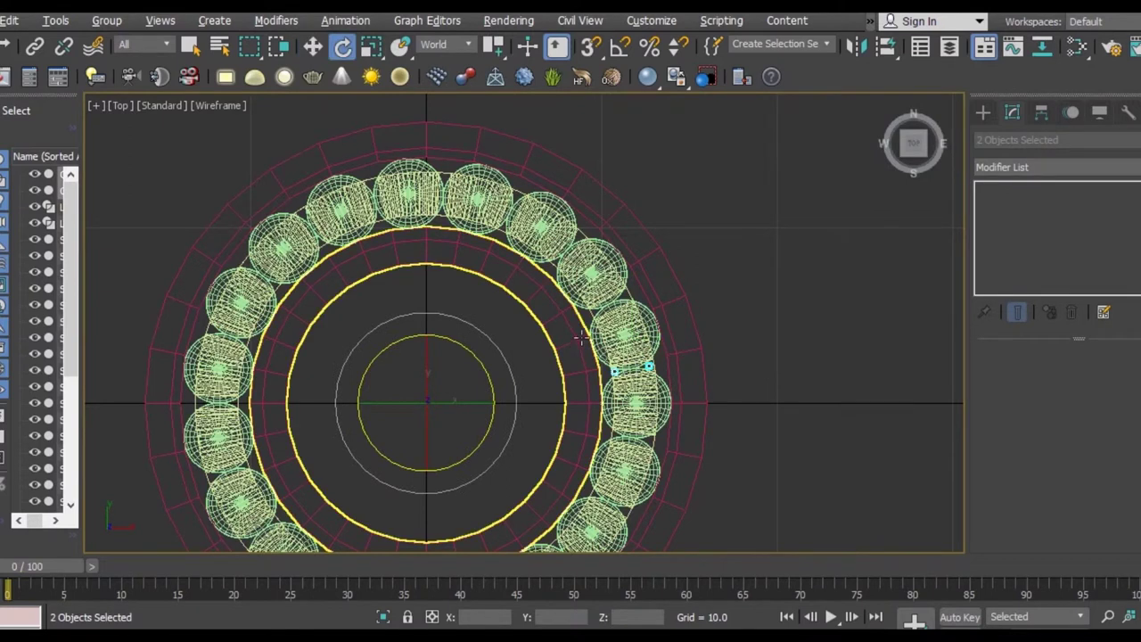
pyautogui.scroll(2, 581, 337)
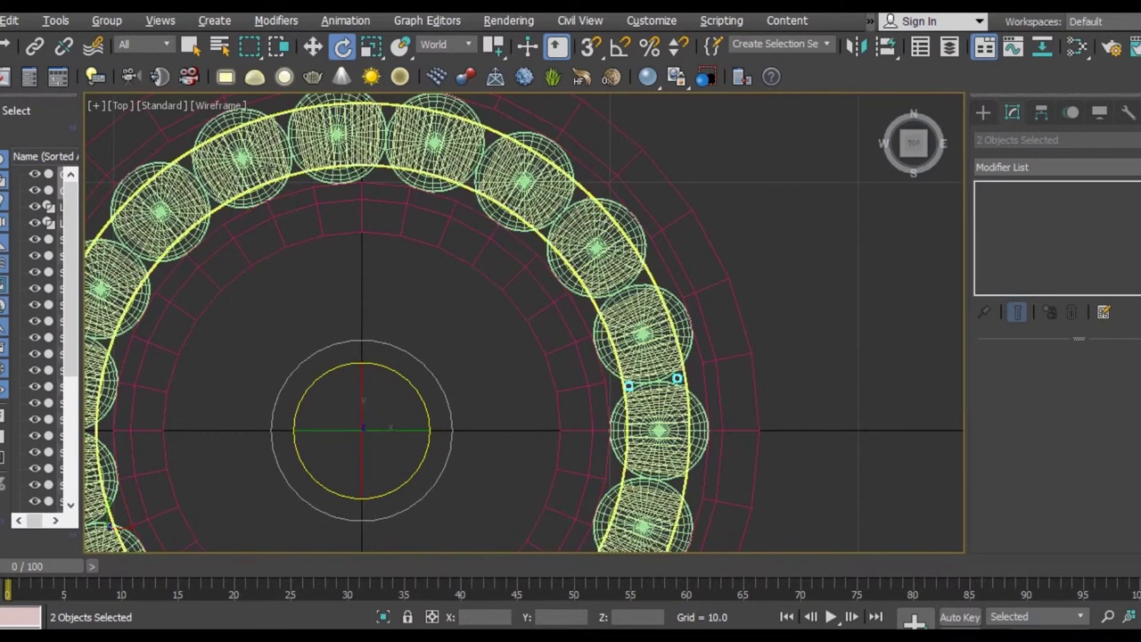
# Array the rivet pair with Count 19 and a 360° Z rotation using Tools > Array
pyautogui.click(55, 20)
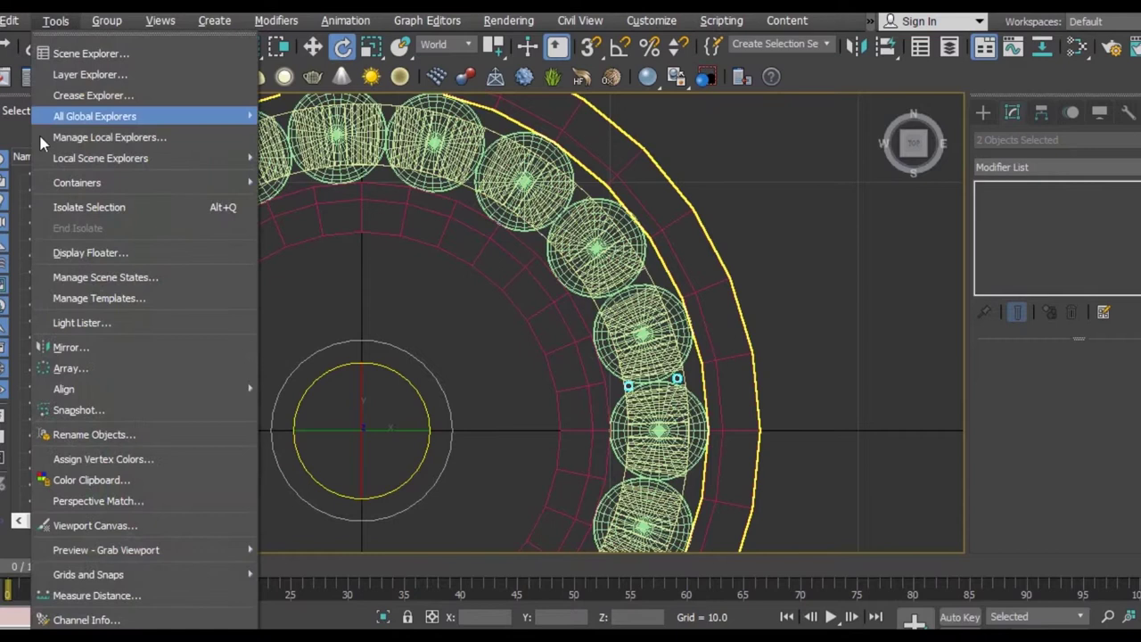
pyautogui.click(70, 368)
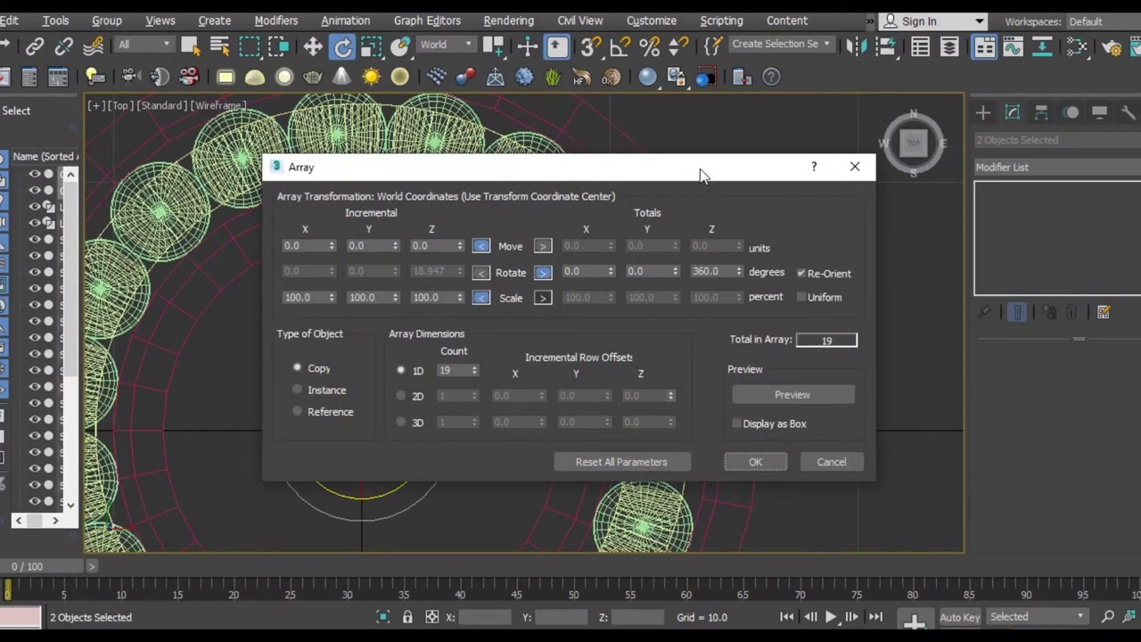
pyautogui.moveTo(700, 174); pyautogui.dragTo(318, 95)
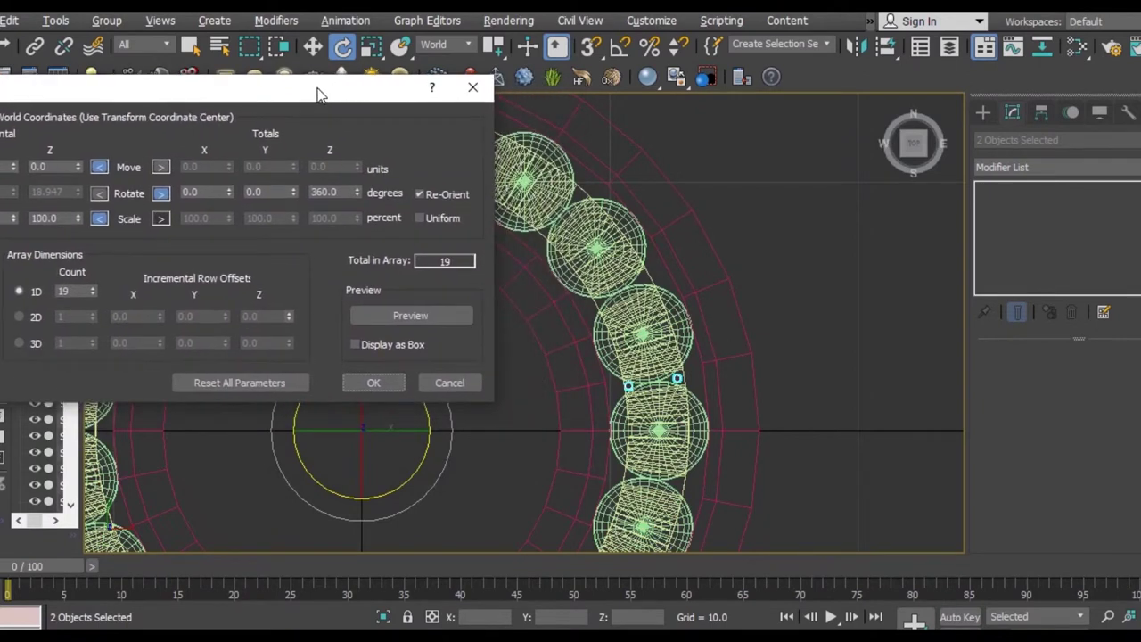
pyautogui.click(410, 316)
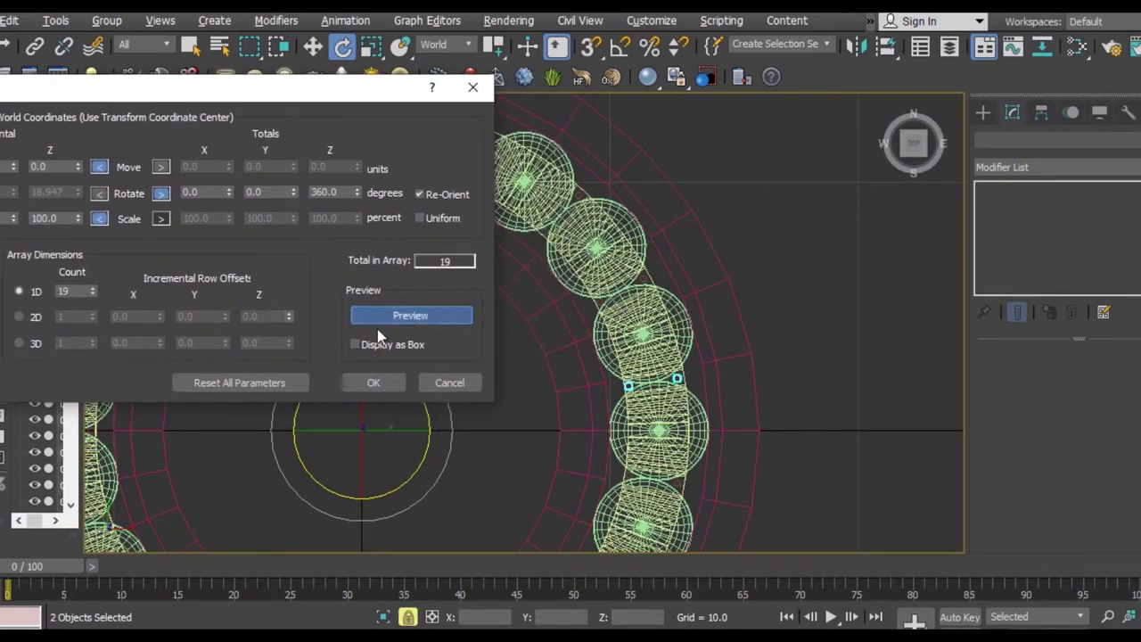
pyautogui.click(374, 382)
pyautogui.scroll(-4, 614, 312)
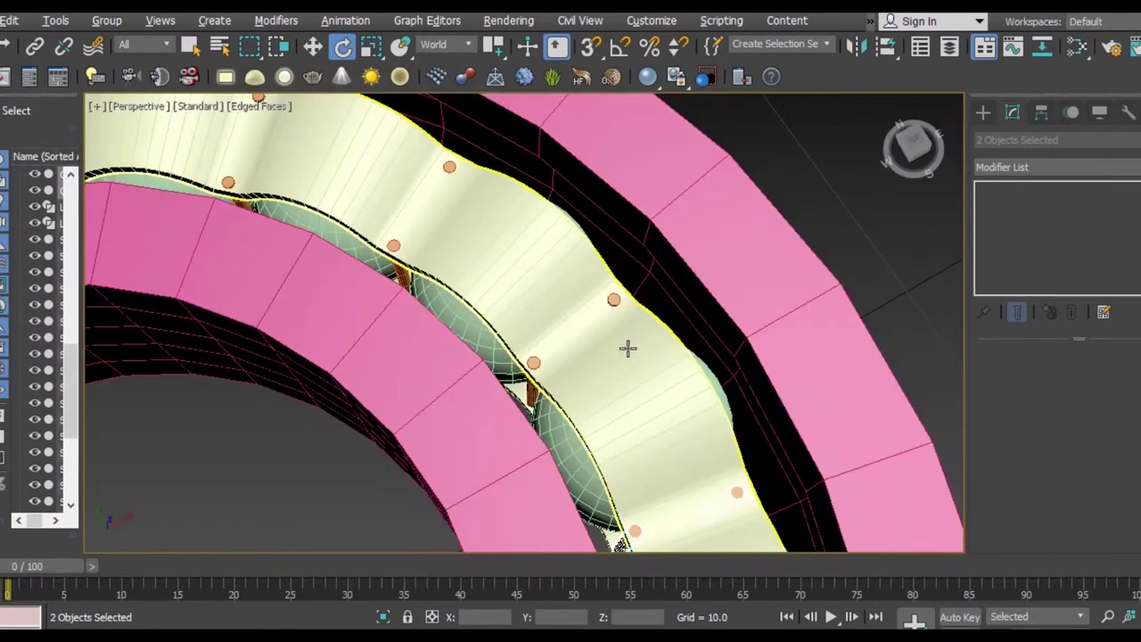
# Zoom and pan the Perspective view to inspect the rivets around the bearing's cage
pyautogui.scroll(3, 627, 359)
pyautogui.scroll(1, 624, 357)
pyautogui.scroll(-3, 606, 336)
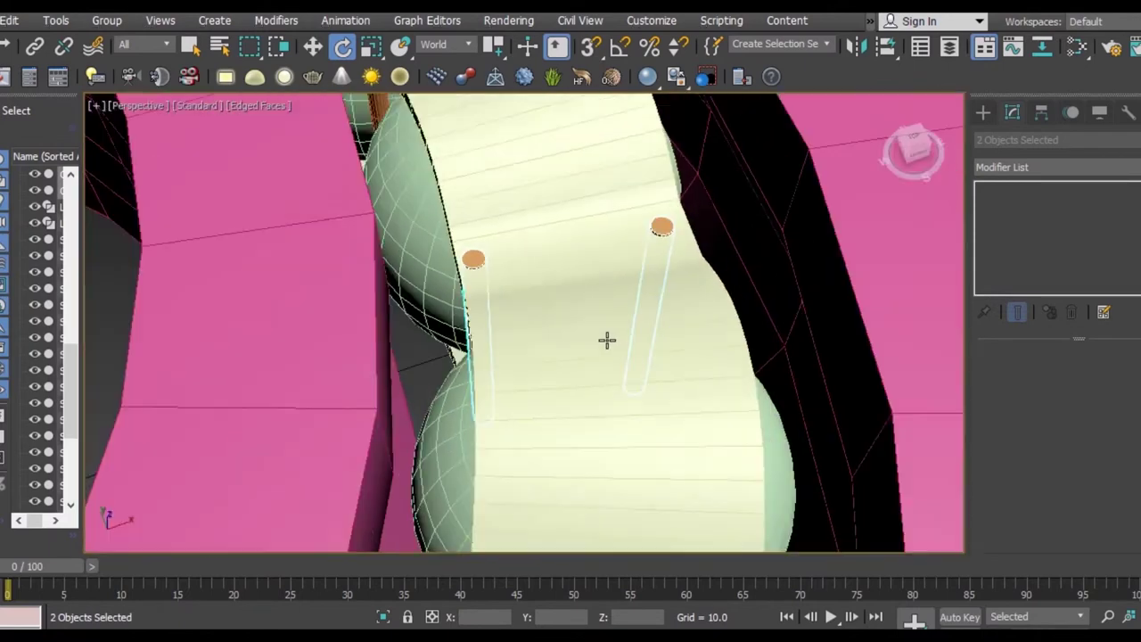
pyautogui.scroll(-3, 606, 339)
pyautogui.scroll(-3, 608, 347)
pyautogui.moveTo(725, 344)
pyautogui.mouseDown(button='middle')
pyautogui.moveTo(700, 311)
pyautogui.moveTo(654, 288)
pyautogui.moveTo(594, 377)
pyautogui.moveTo(636, 506)
pyautogui.moveTo(659, 443)
pyautogui.moveTo(659, 383)
pyautogui.moveTo(686, 287)
pyautogui.moveTo(673, 259)
pyautogui.moveTo(711, 377)
pyautogui.mouseUp(button='middle')
pyautogui.scroll(2, 677, 299)
pyautogui.scroll(-3, 677, 298)
pyautogui.scroll(-1, 667, 283)
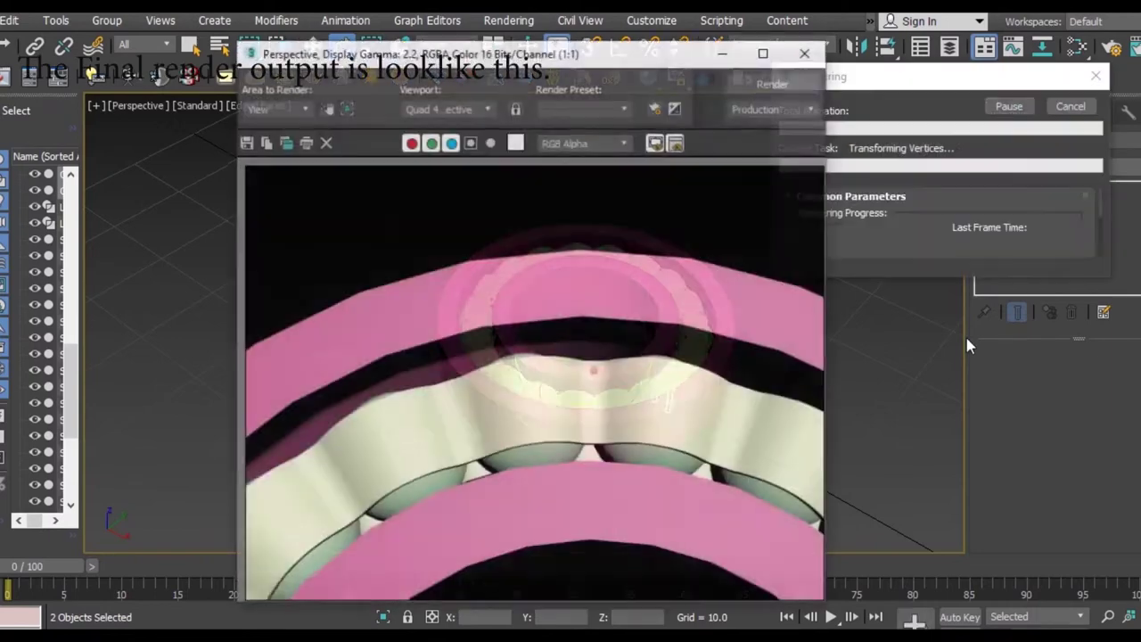